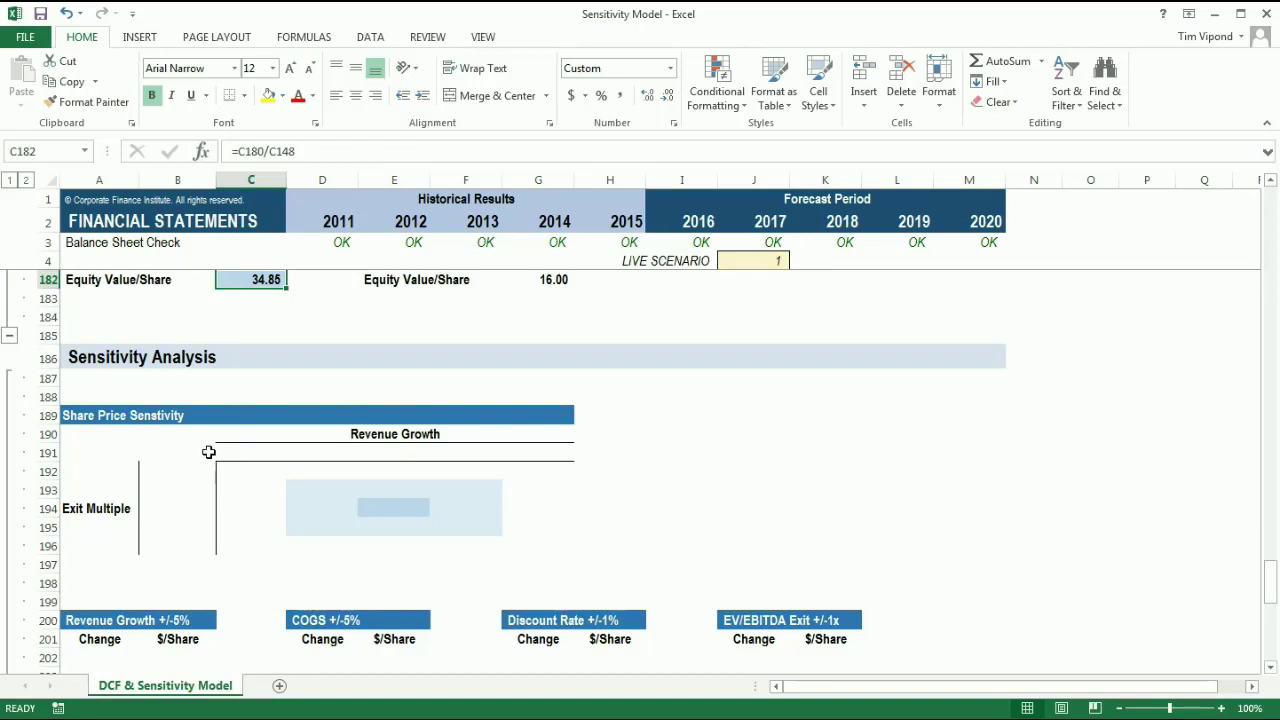
# Link corner cell B191 of the Share Price Sensitivity table to Equity Value/Share in C182 and set its font color to Automatic
pyautogui.click(208, 452)
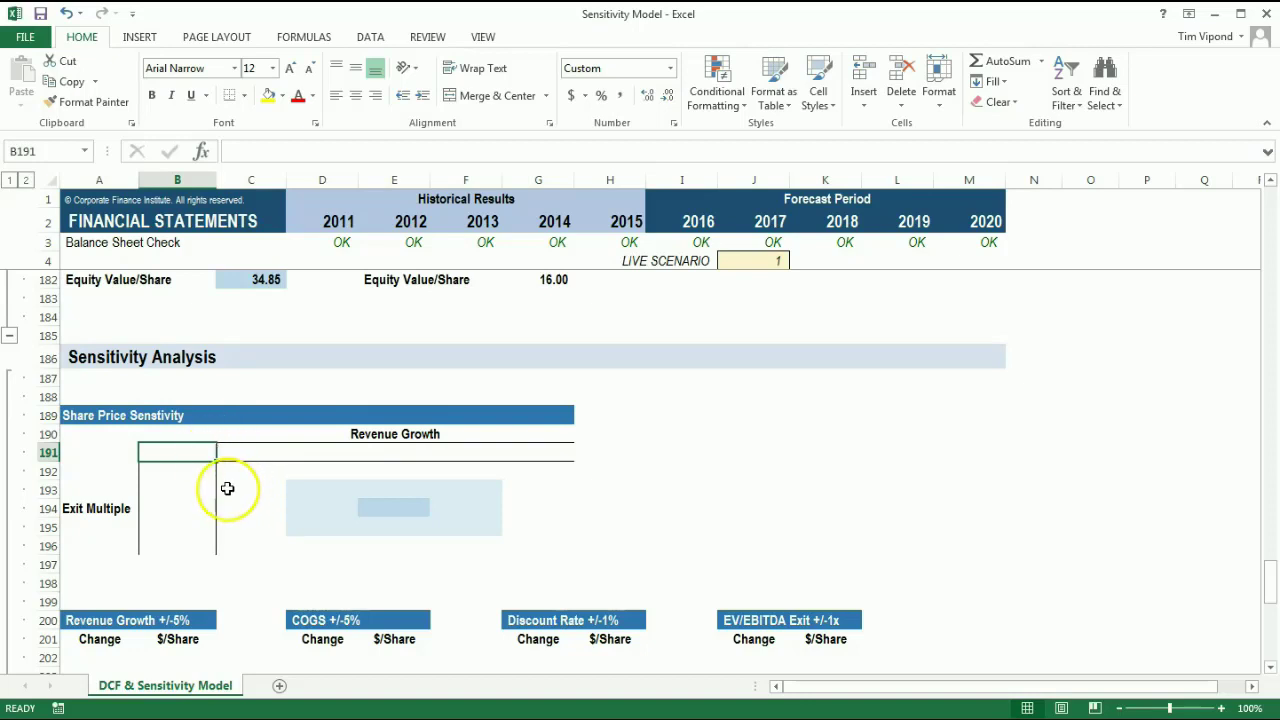
pyautogui.write('=')
pyautogui.scroll(1, 270, 470)
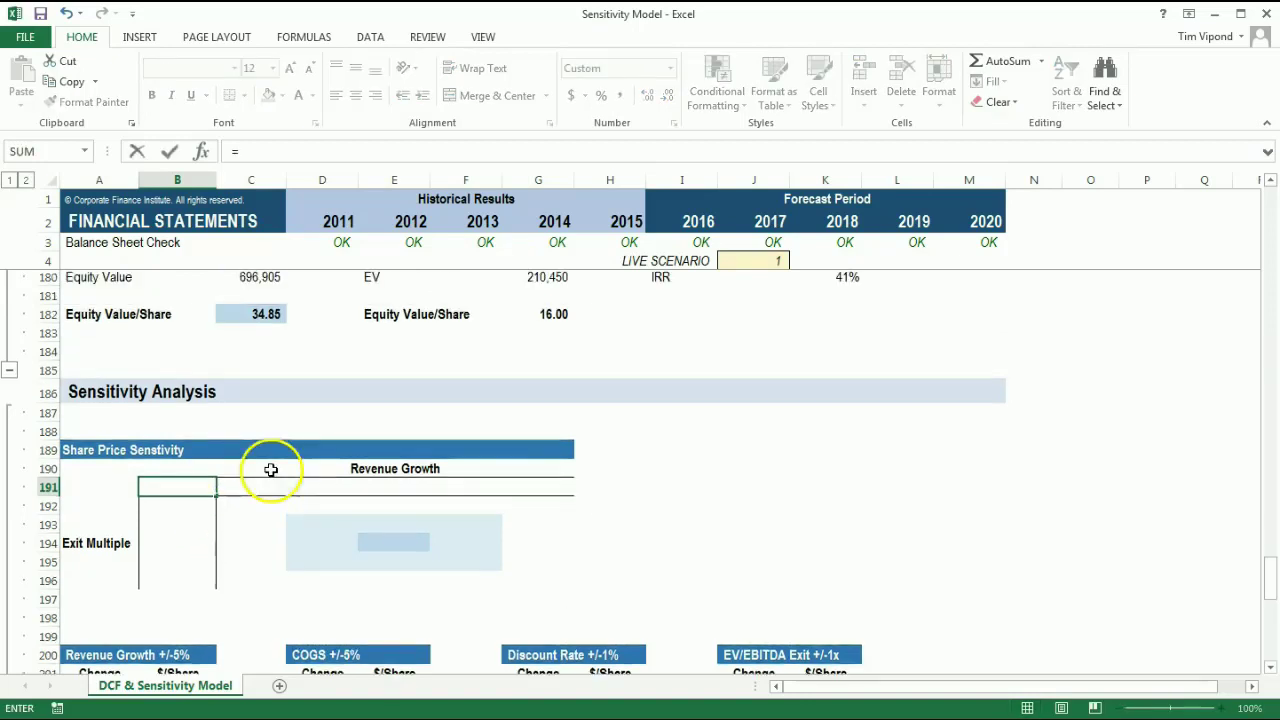
pyautogui.scroll(1, 270, 470)
pyautogui.click(234, 338)
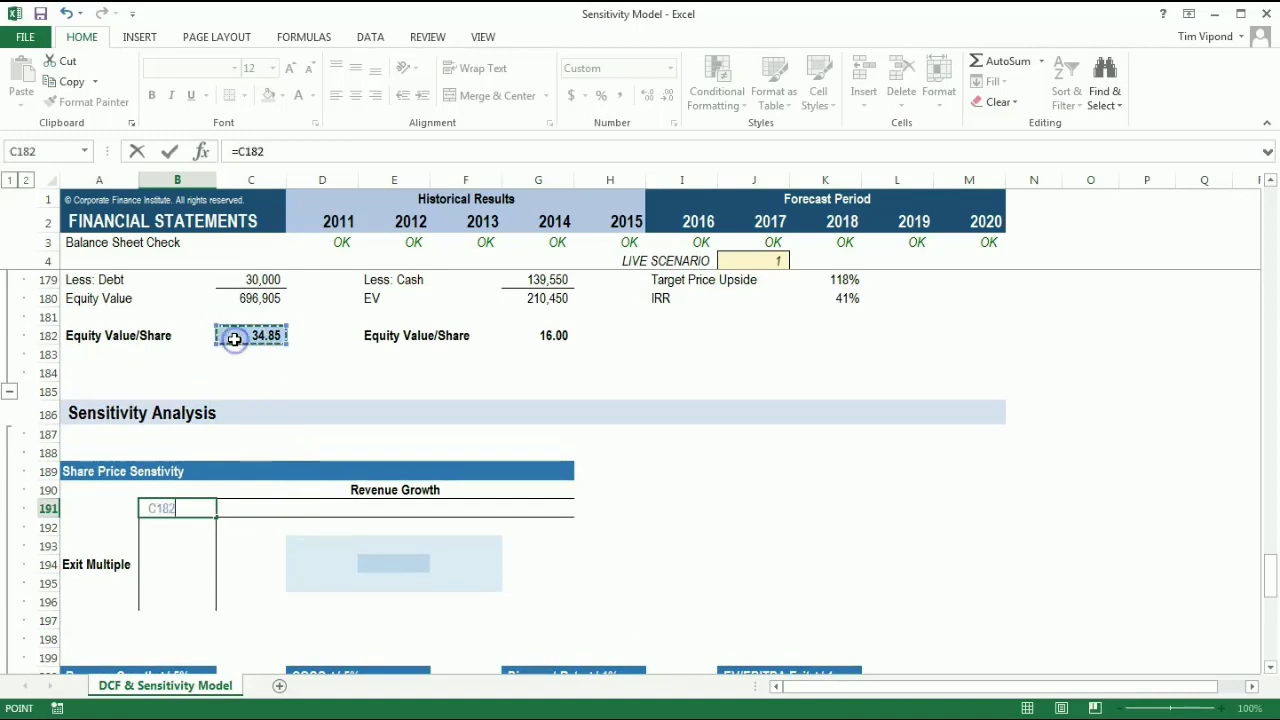
pyautogui.hotkey('ctrl', 'Return')
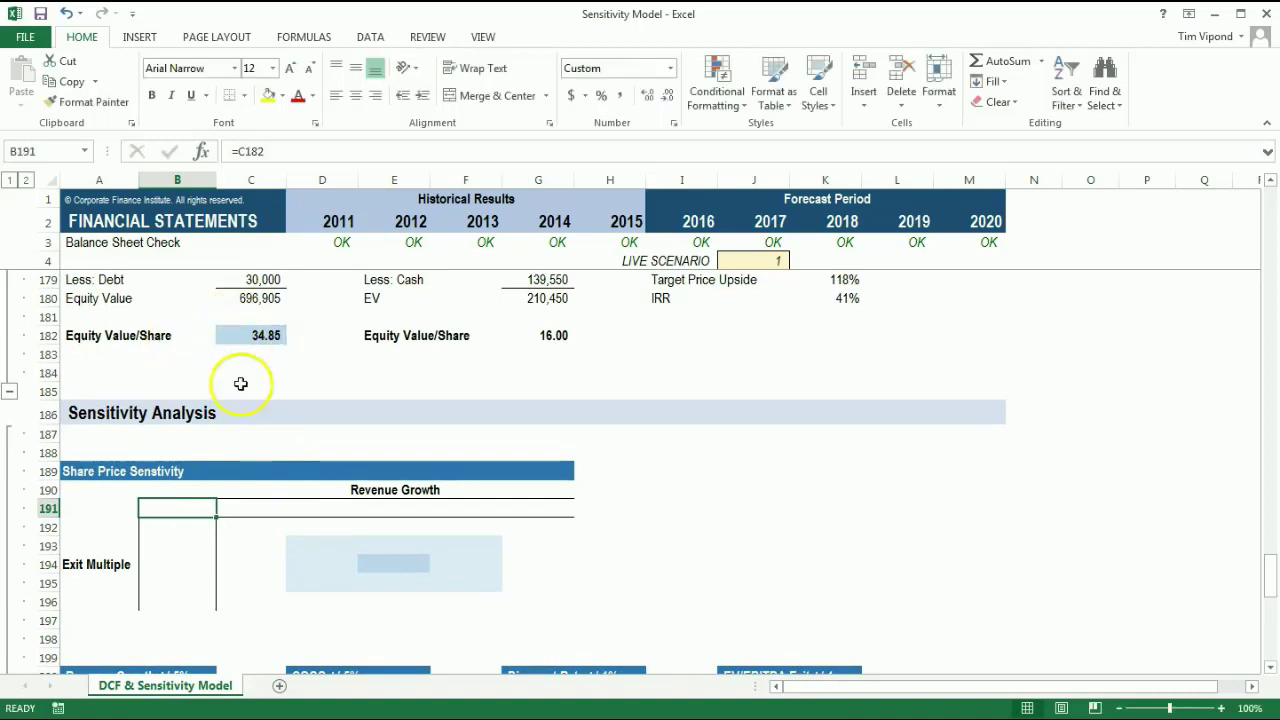
pyautogui.click(312, 95)
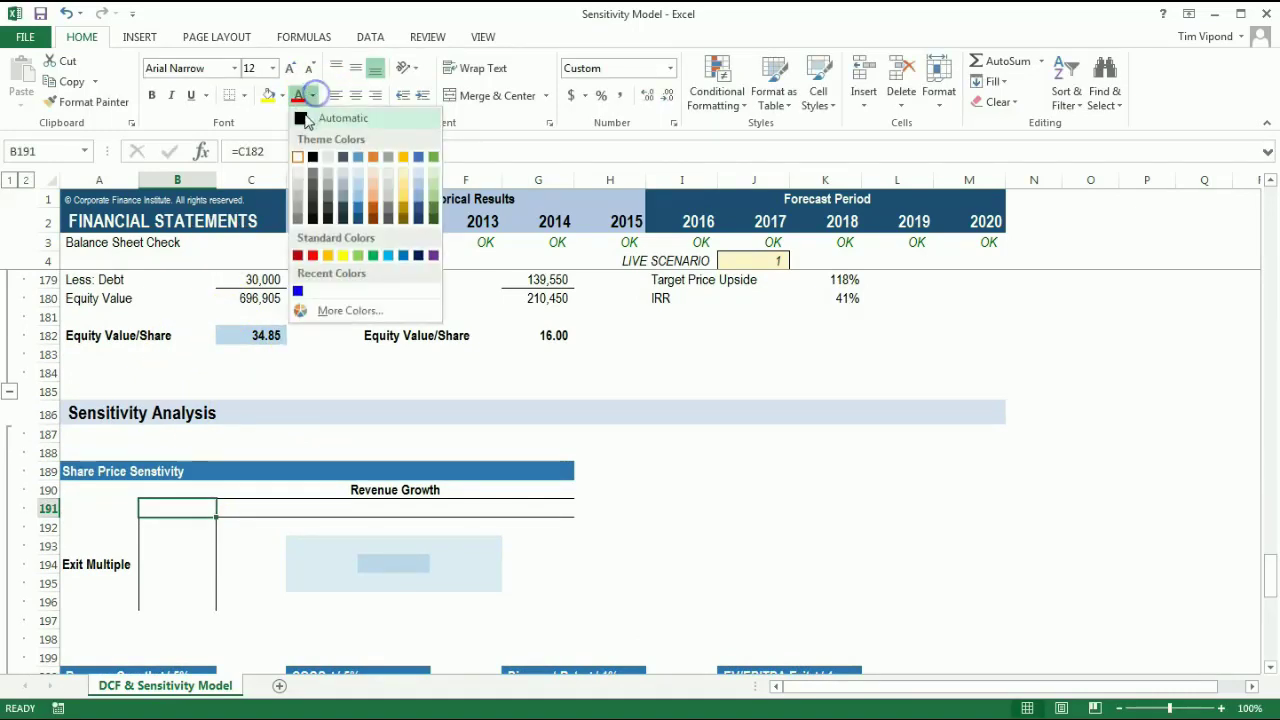
pyautogui.click(305, 120)
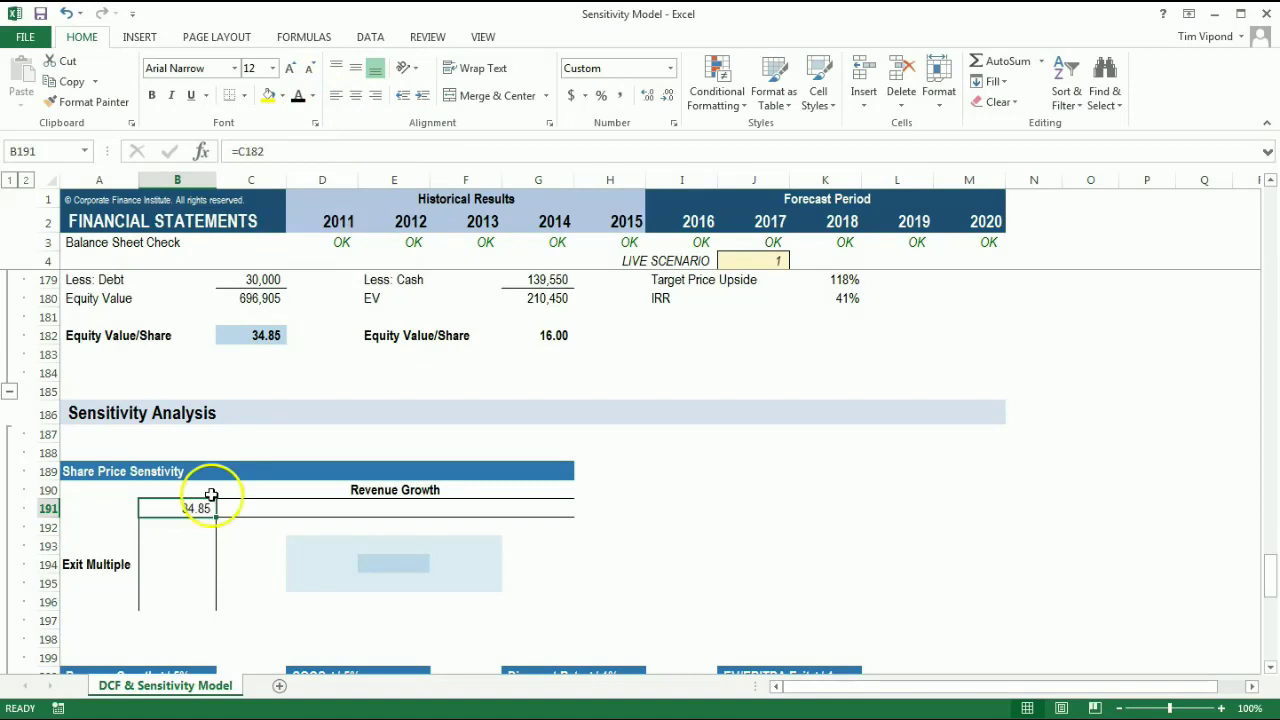
pyautogui.click(240, 547)
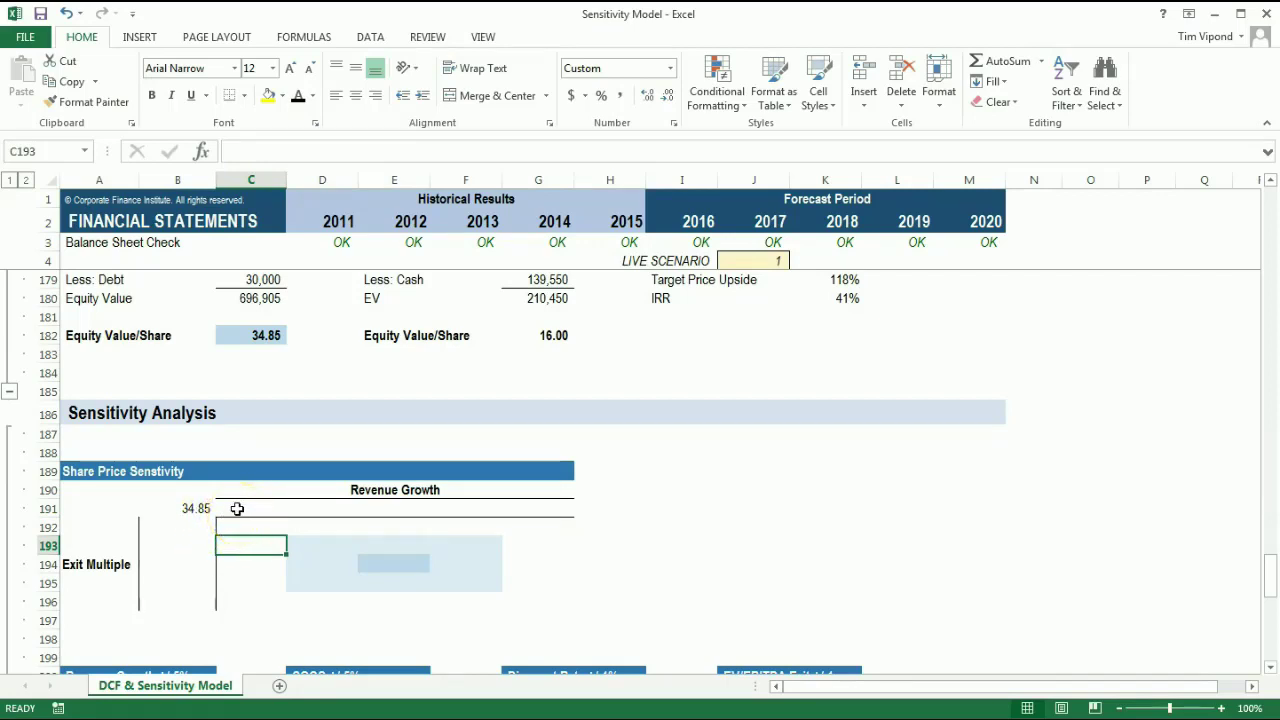
pyautogui.moveTo(237, 509); pyautogui.dragTo(528, 507)
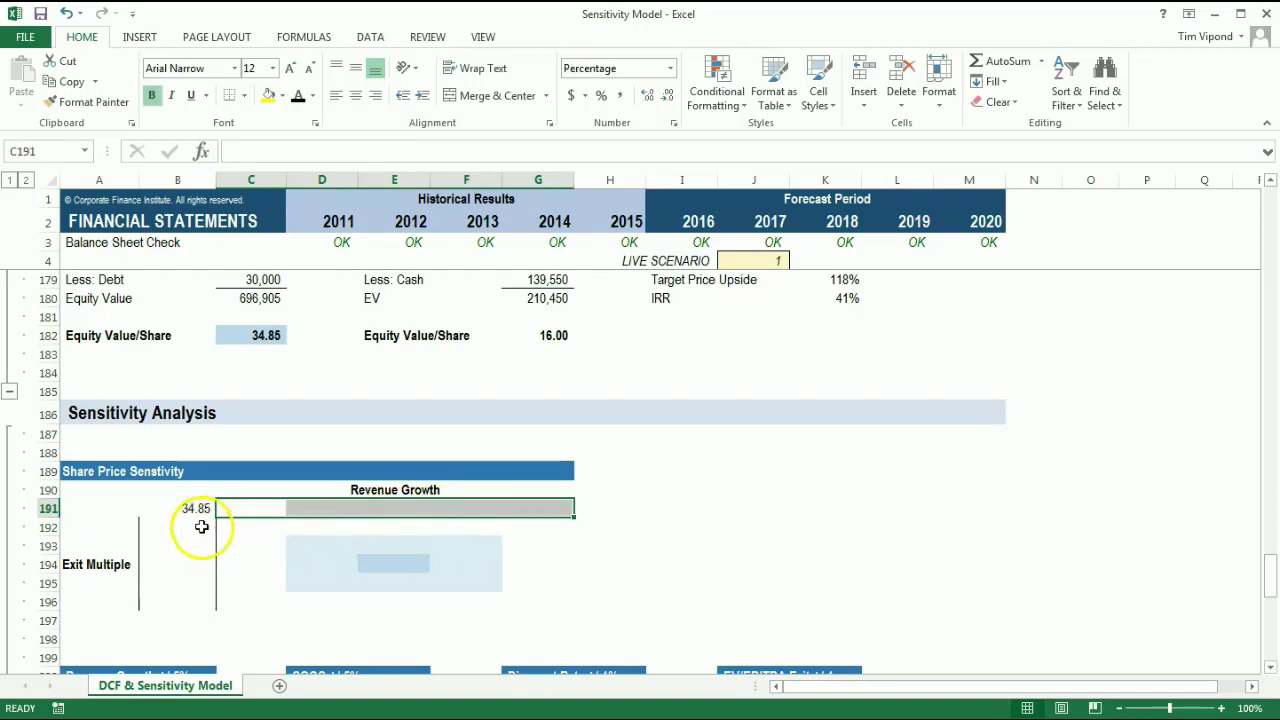
pyautogui.moveTo(201, 526); pyautogui.dragTo(192, 606)
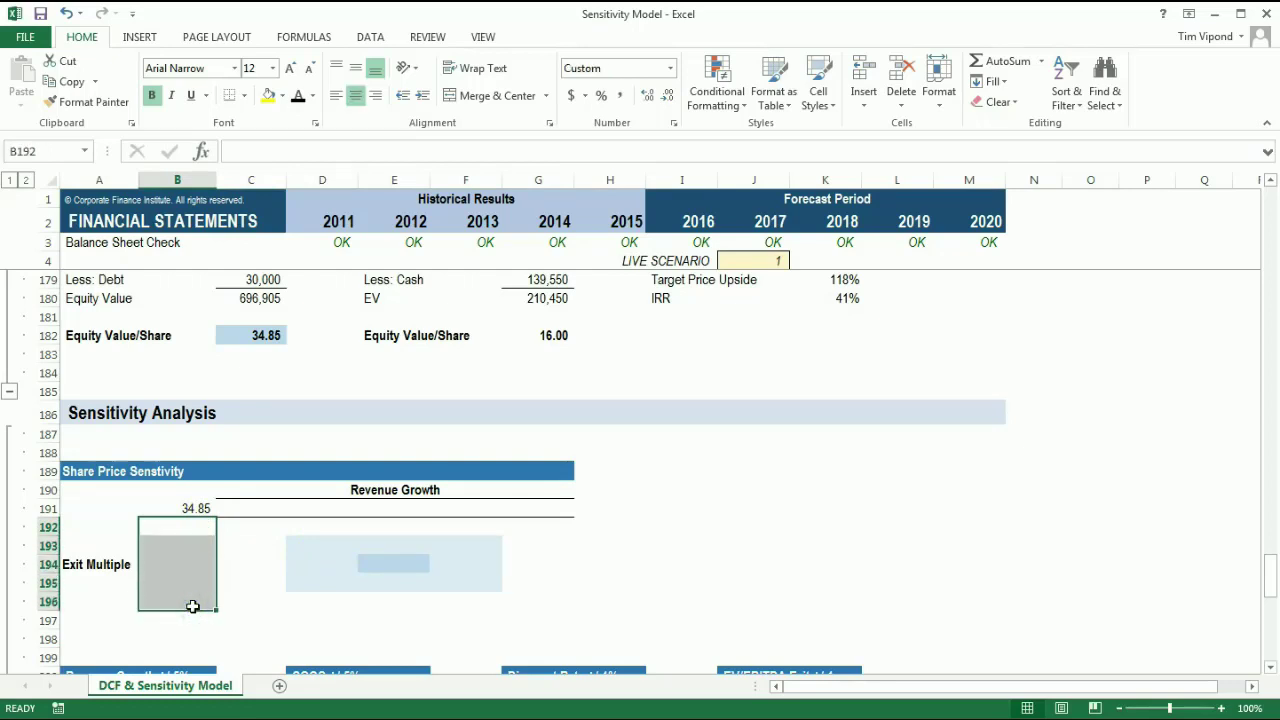
# Start the Revenue Growth header row with 0 in C191 and the formula +C191+0.05 in D191
pyautogui.click(251, 508)
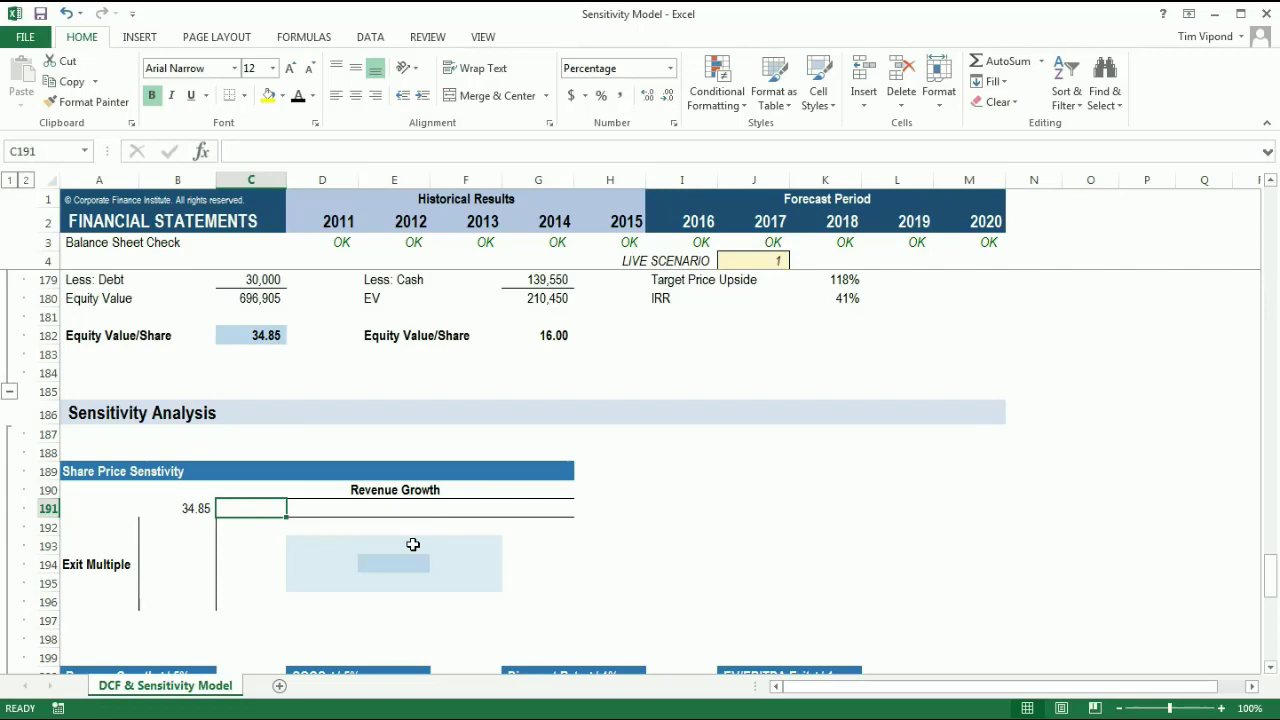
pyautogui.write('0')
pyautogui.press('Right')
pyautogui.write('+')
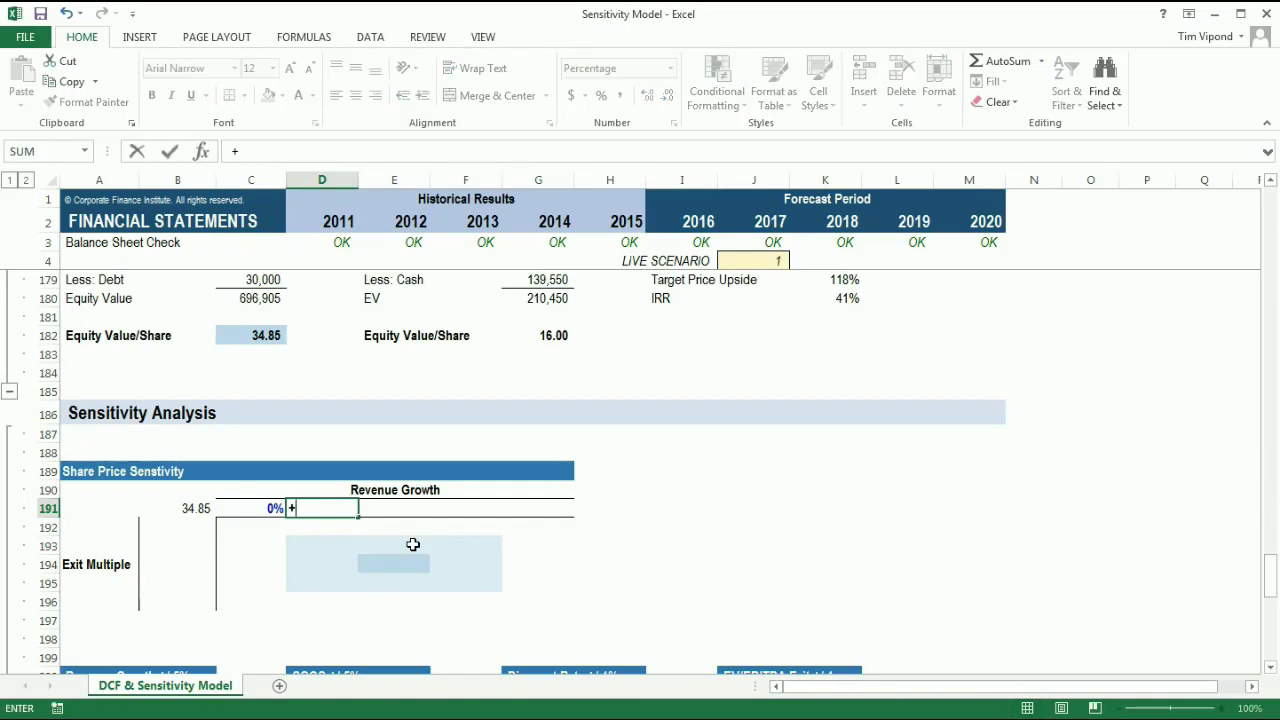
pyautogui.press('Left')
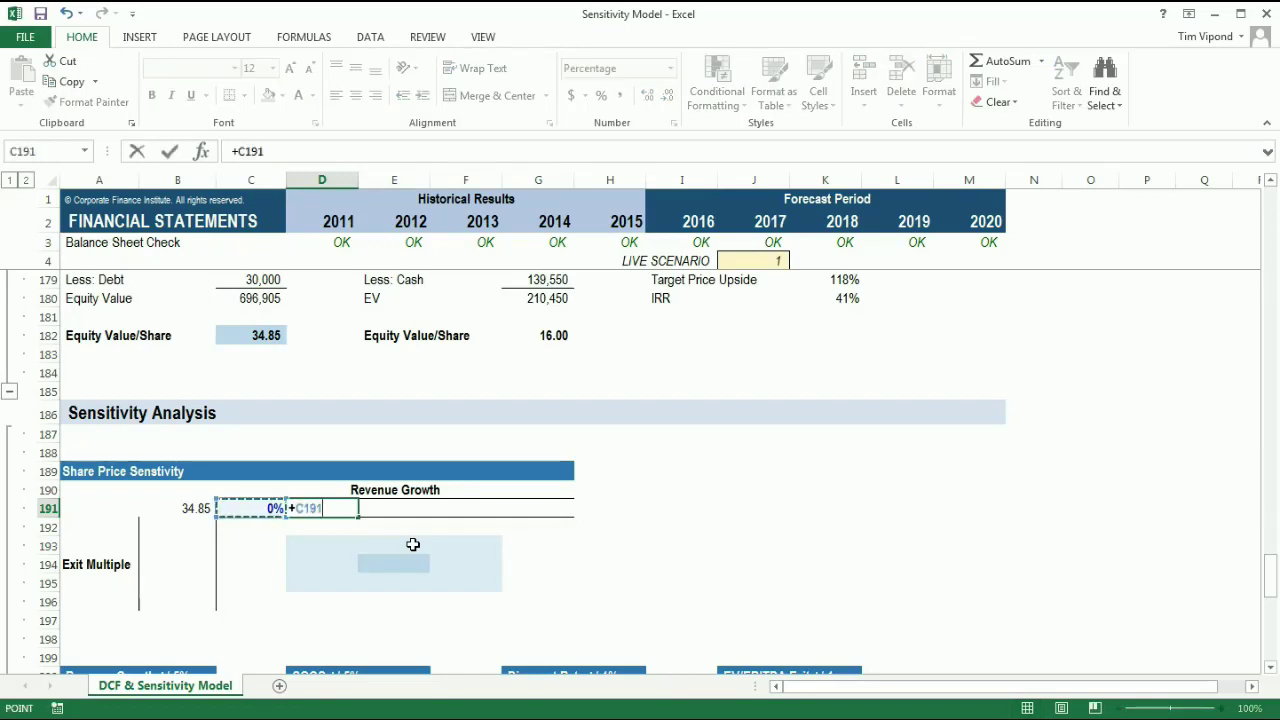
pyautogui.write('+0.05')
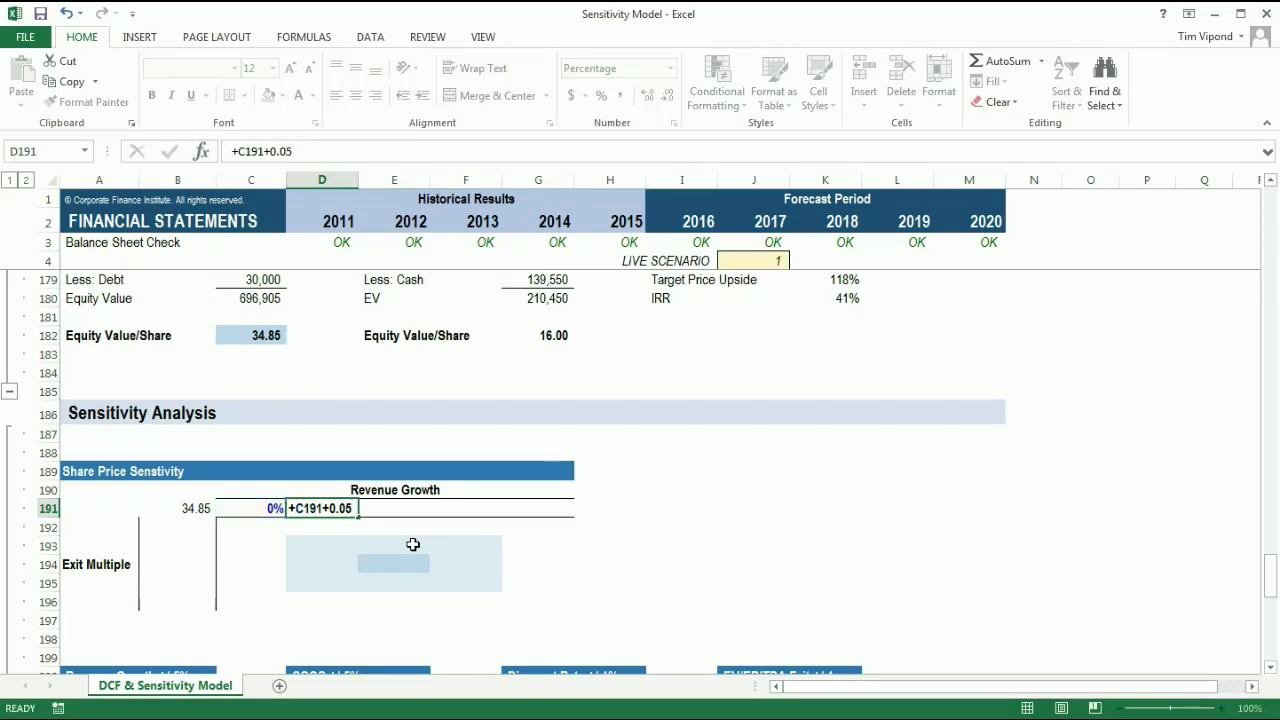
pyautogui.hotkey('ctrl', 'Return')
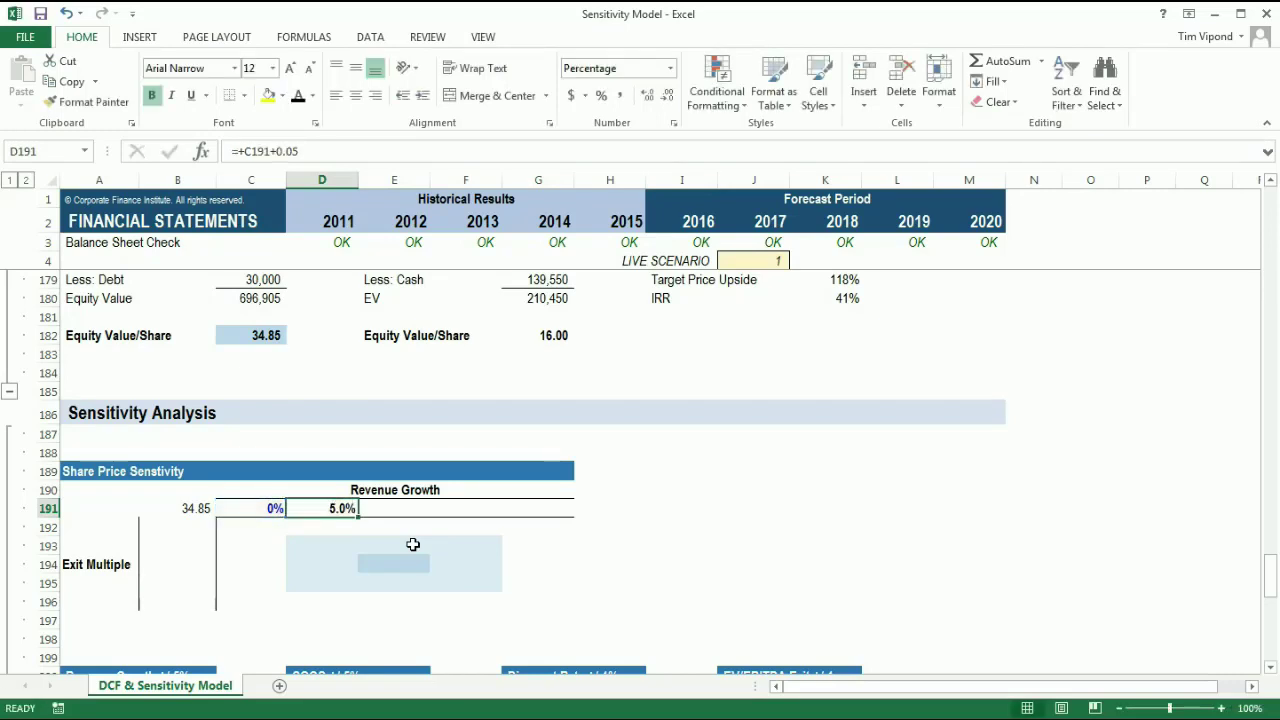
# Fill the growth formula from D191 across through G191
pyautogui.hotkey('shift', 'Right')
pyautogui.hotkey('shift', 'Right')
pyautogui.hotkey('shift', 'Right')
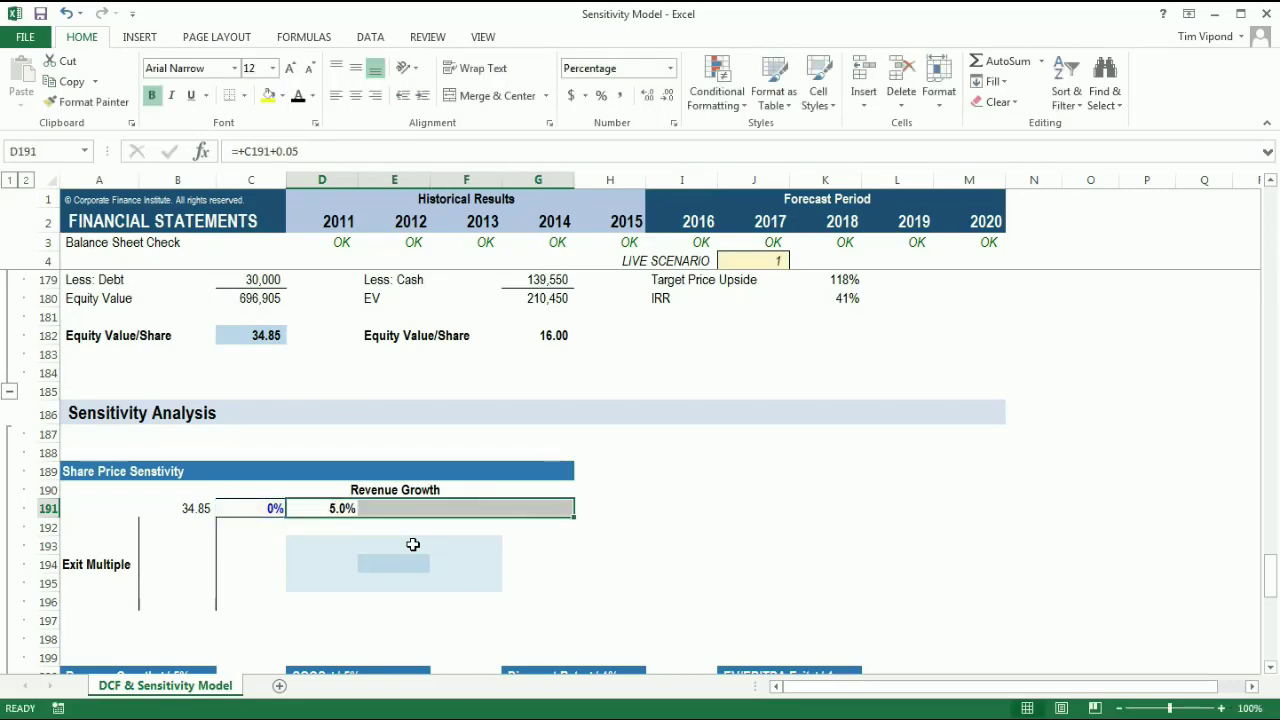
pyautogui.hotkey('ctrl', 'r')
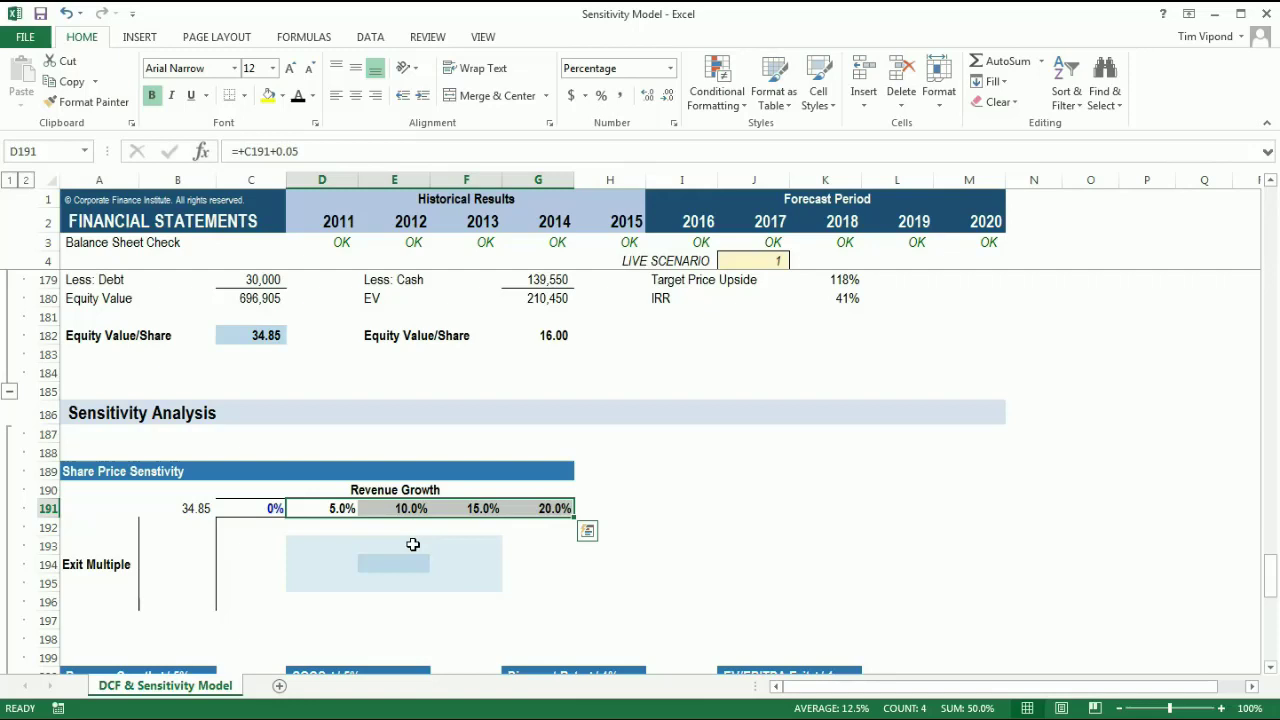
# Examine the EV/EBITDA Multiple in the DCF Model assumptions and return to the sensitivity table
pyautogui.press('Left')
pyautogui.press('Left')
pyautogui.press('Down')
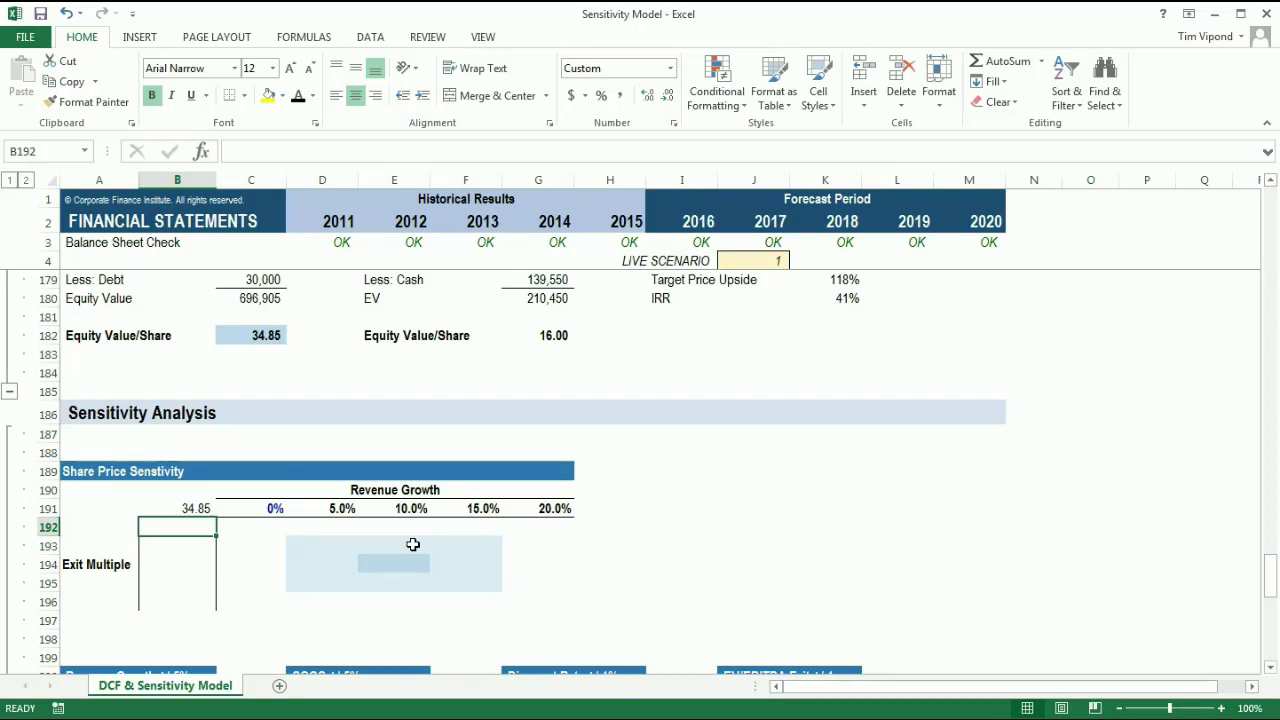
pyautogui.scroll(14, 412, 544)
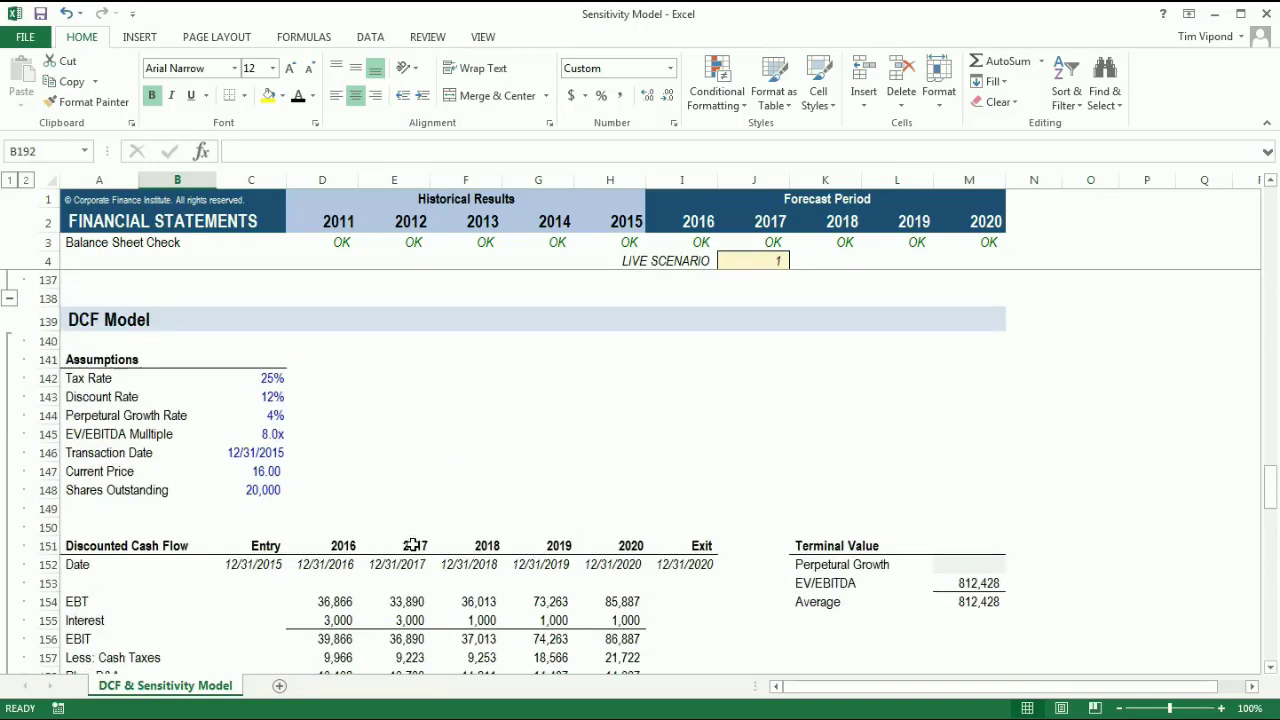
pyautogui.click(262, 434)
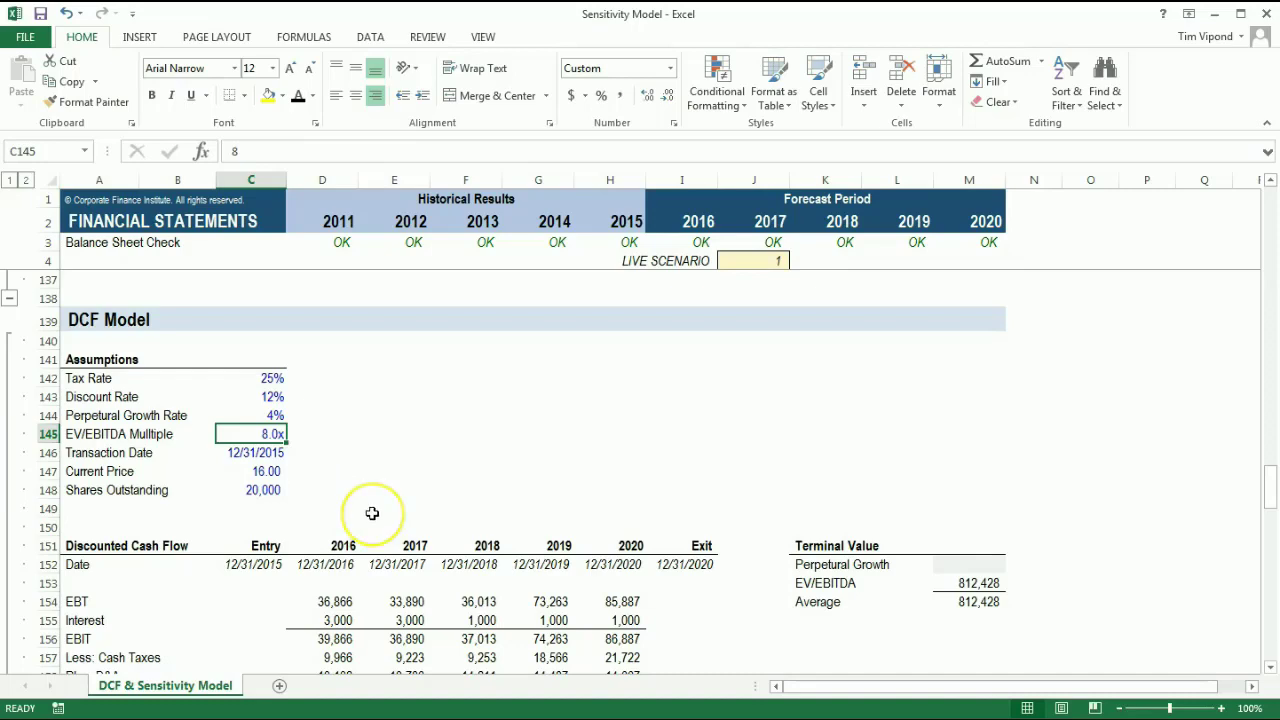
pyautogui.scroll(-11, 372, 513)
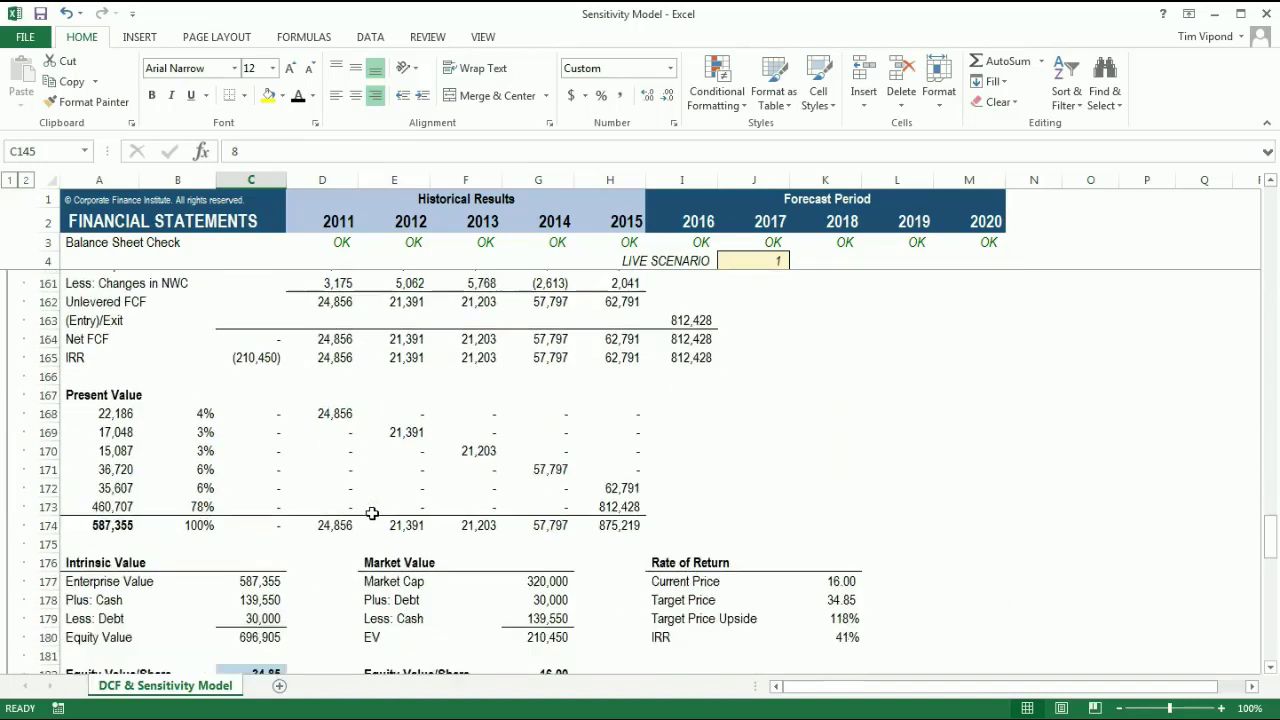
pyautogui.scroll(-4, 372, 513)
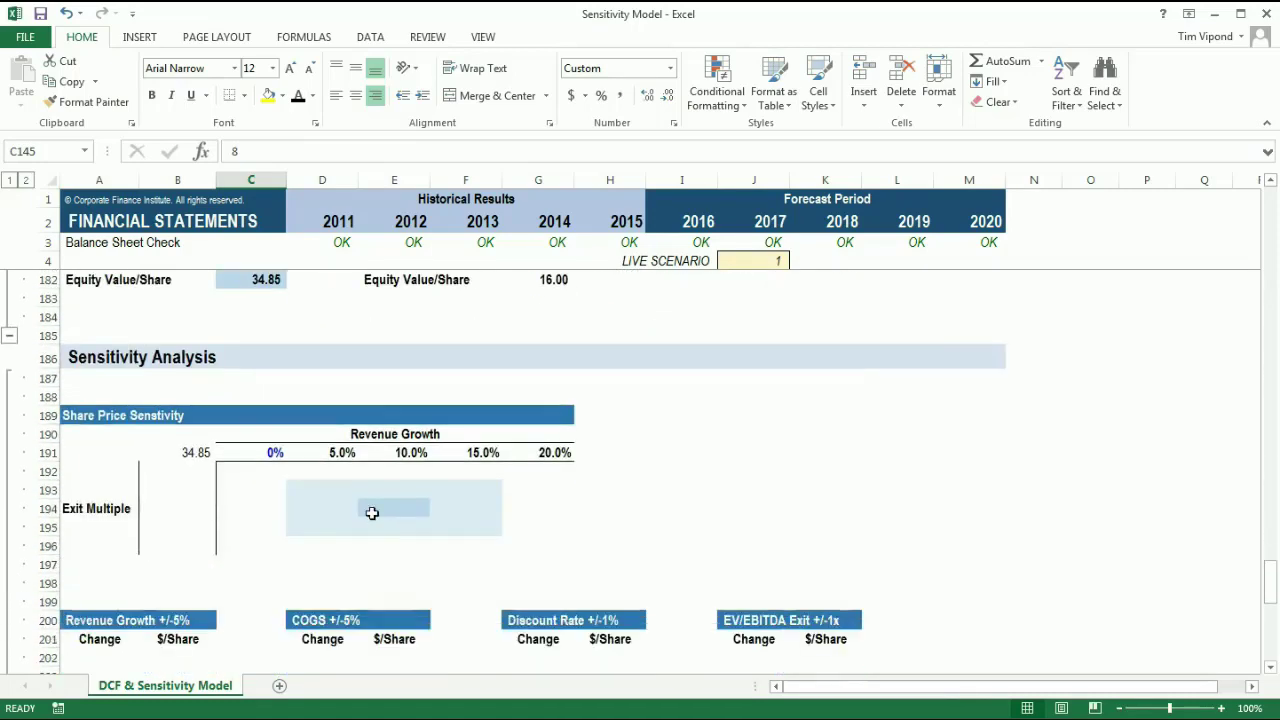
# Start the Exit Multiple column with 6 in B192 and the formula +B192+1 in B193
pyautogui.click(178, 473)
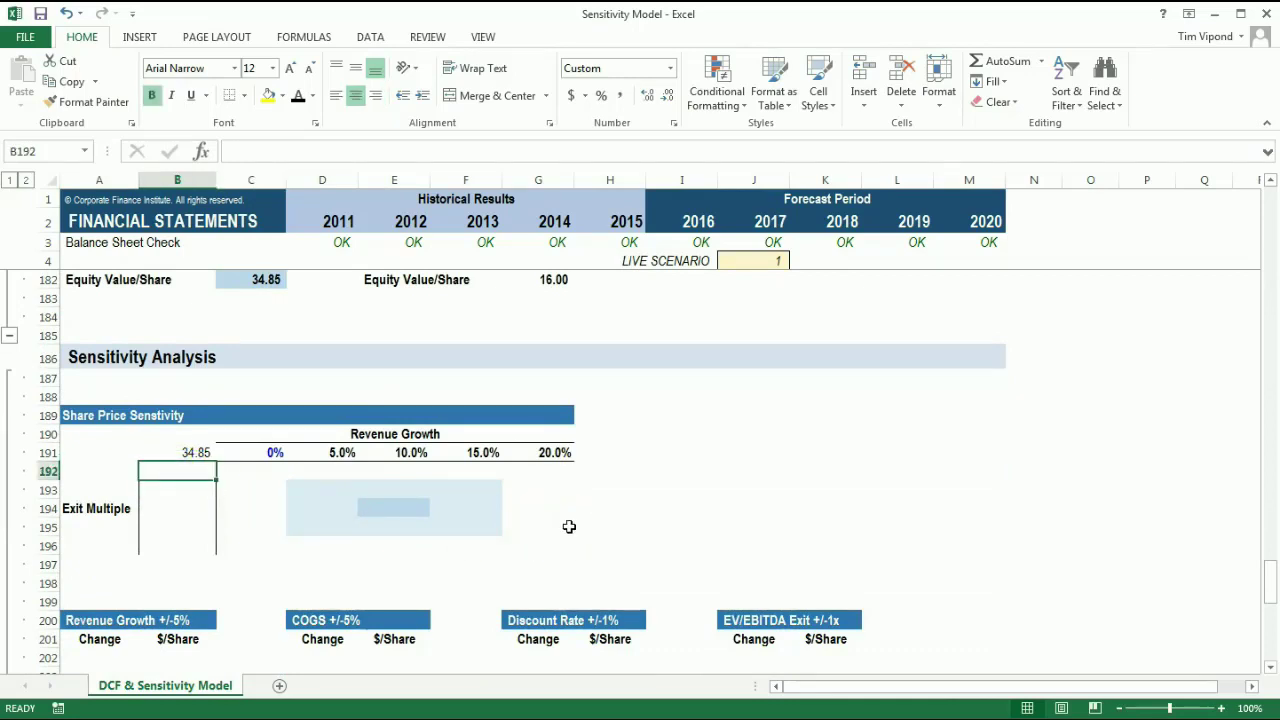
pyautogui.write('6')
pyautogui.press('Return')
pyautogui.write('+')
pyautogui.press('Up')
pyautogui.write('+')
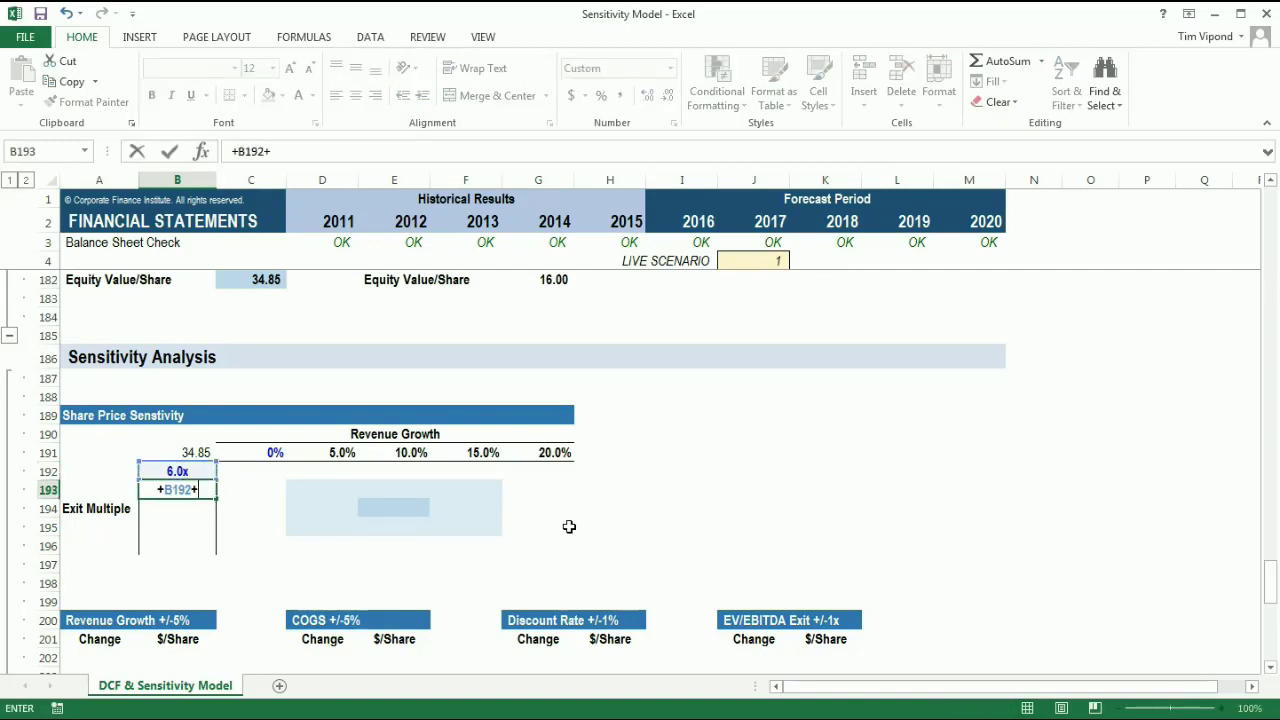
pyautogui.write('0.5')
pyautogui.press('BackSpace')
pyautogui.press('BackSpace')
pyautogui.press('BackSpace')
pyautogui.write('1')
pyautogui.hotkey('ctrl', 'Return')
# Fill the exit multiple formula from B193 down through B196
pyautogui.hotkey('shift', 'Down')
pyautogui.hotkey('shift', 'Down')
pyautogui.hotkey('shift', 'Down')
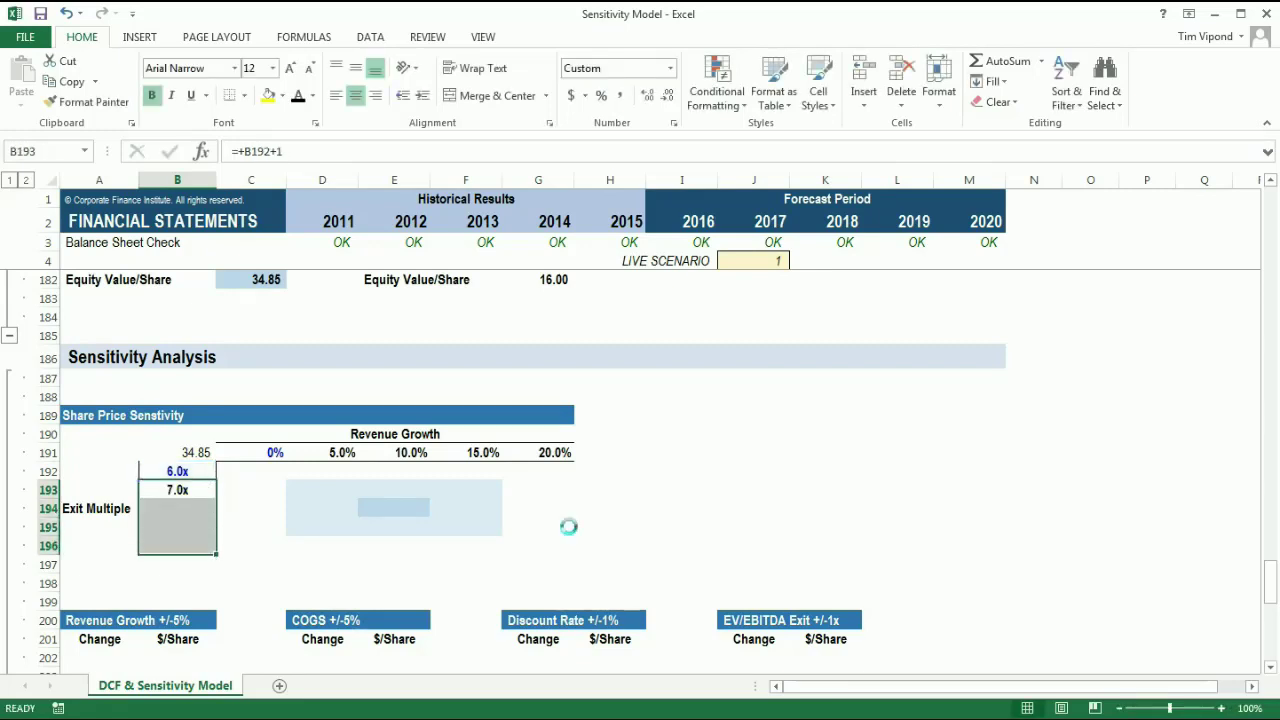
pyautogui.hotkey('ctrl', 'd')
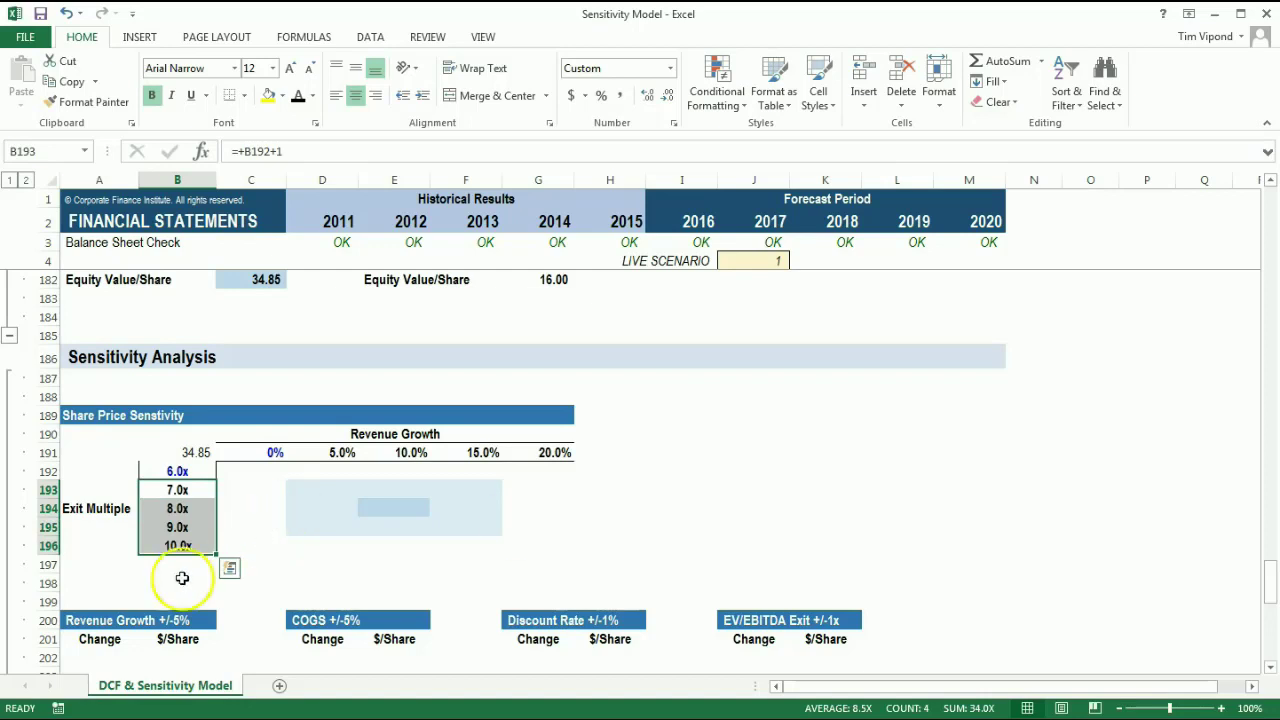
pyautogui.click(189, 507)
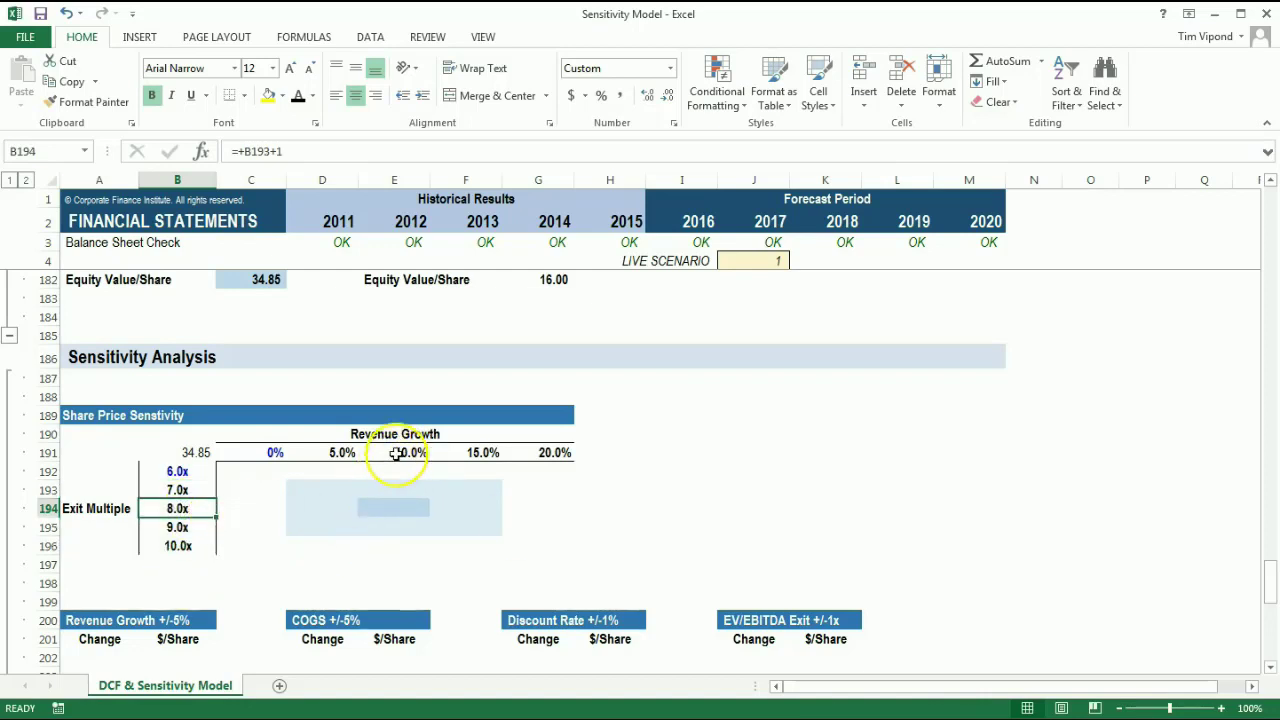
pyautogui.click(397, 453)
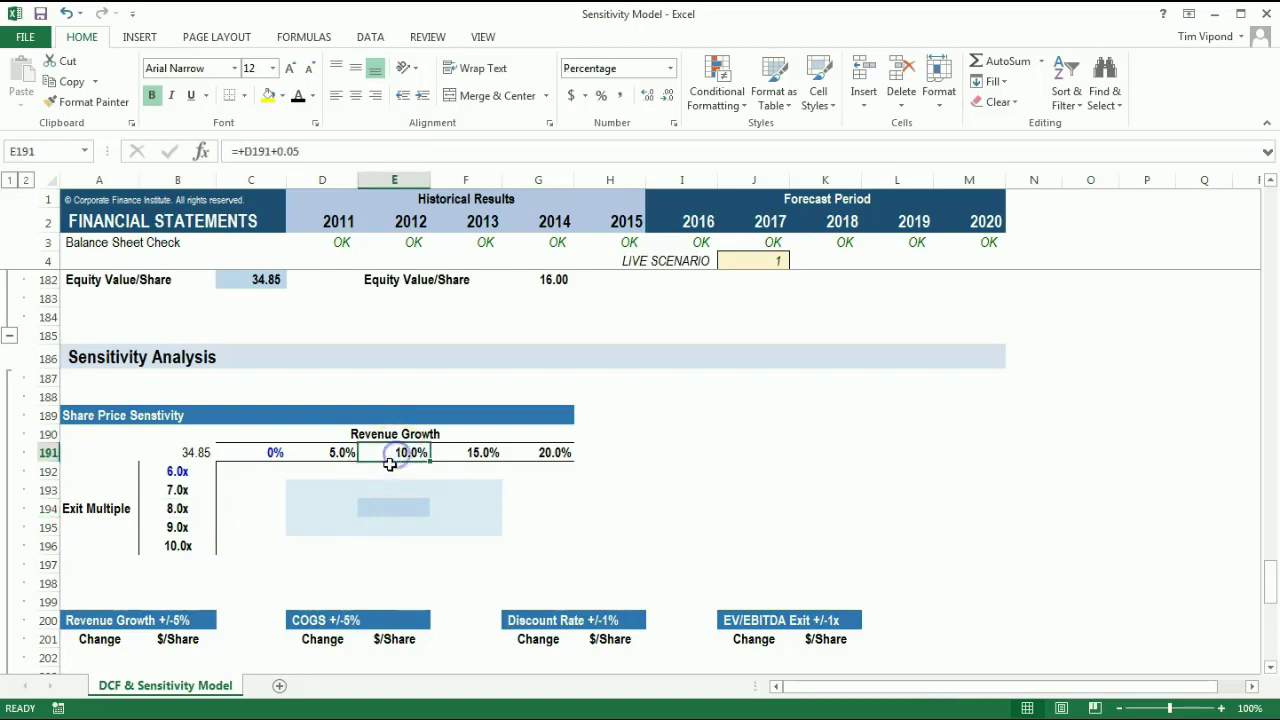
pyautogui.click(177, 508)
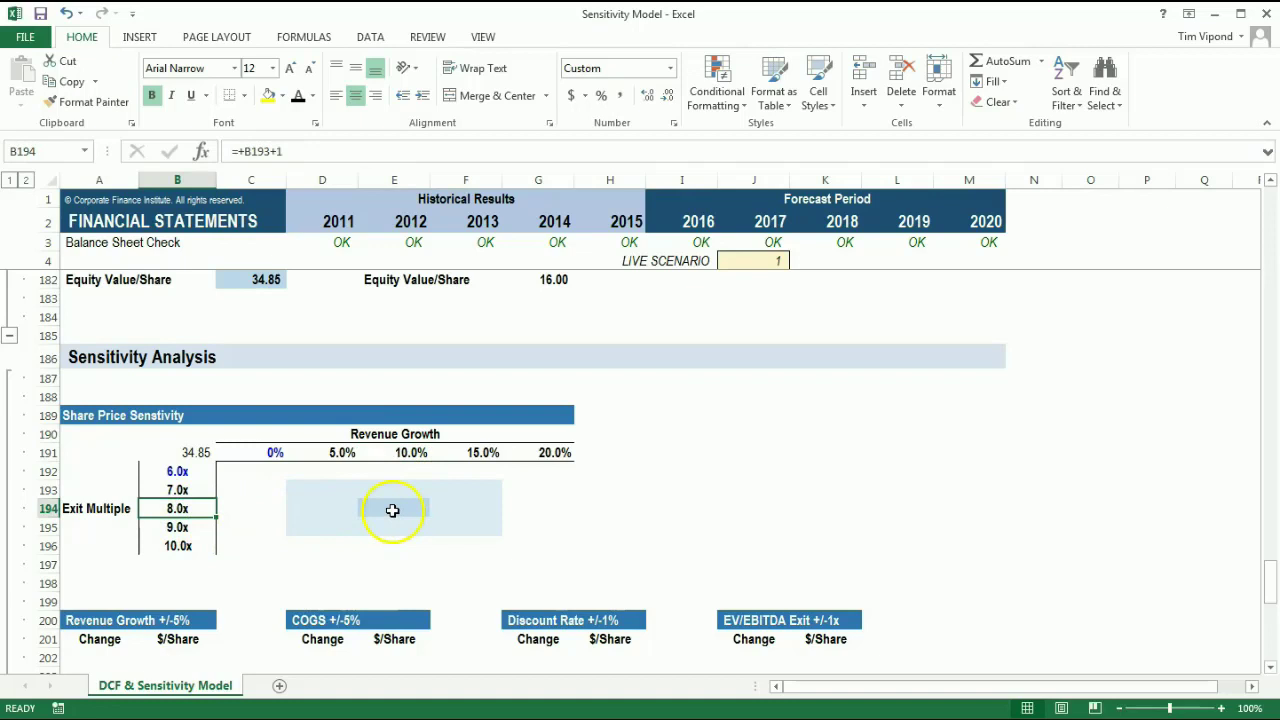
pyautogui.click(392, 510)
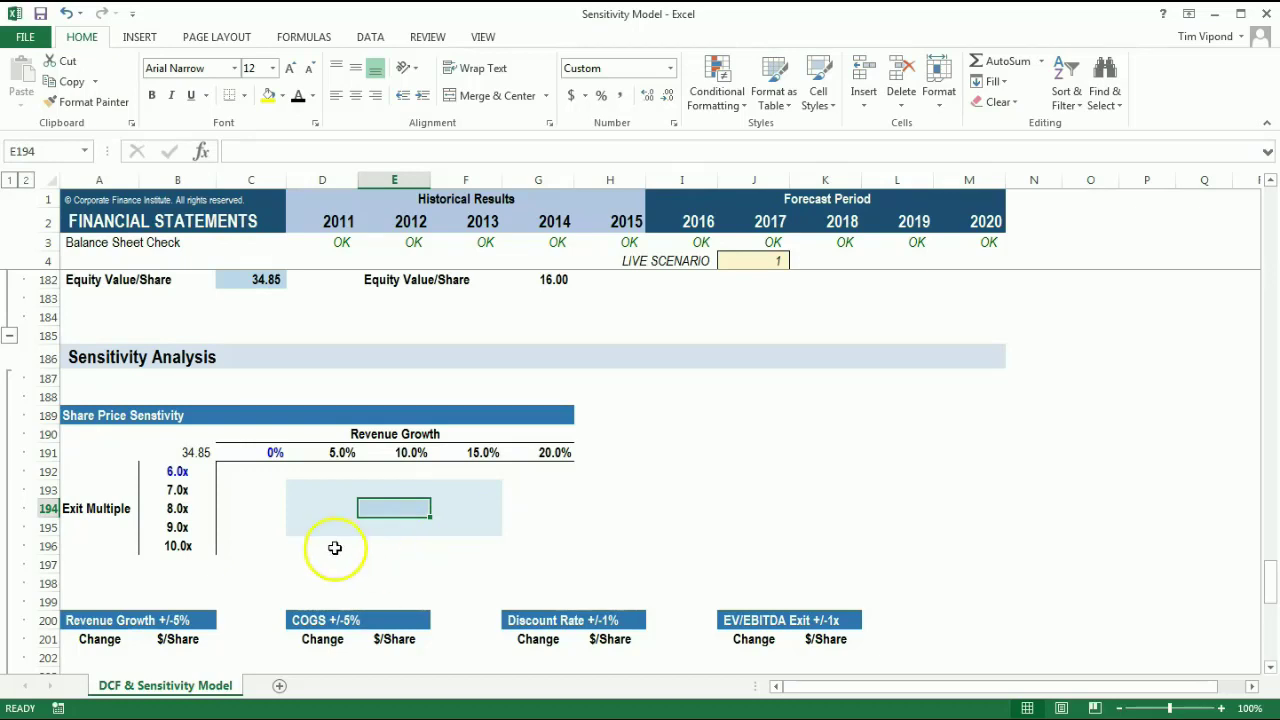
# Highlight the EV/EBITDA Multiple assumption in C145 of the DCF Model with a yellow fill
pyautogui.moveTo(180, 472); pyautogui.dragTo(192, 547)
pyautogui.scroll(2, 222, 548)
pyautogui.scroll(13, 222, 548)
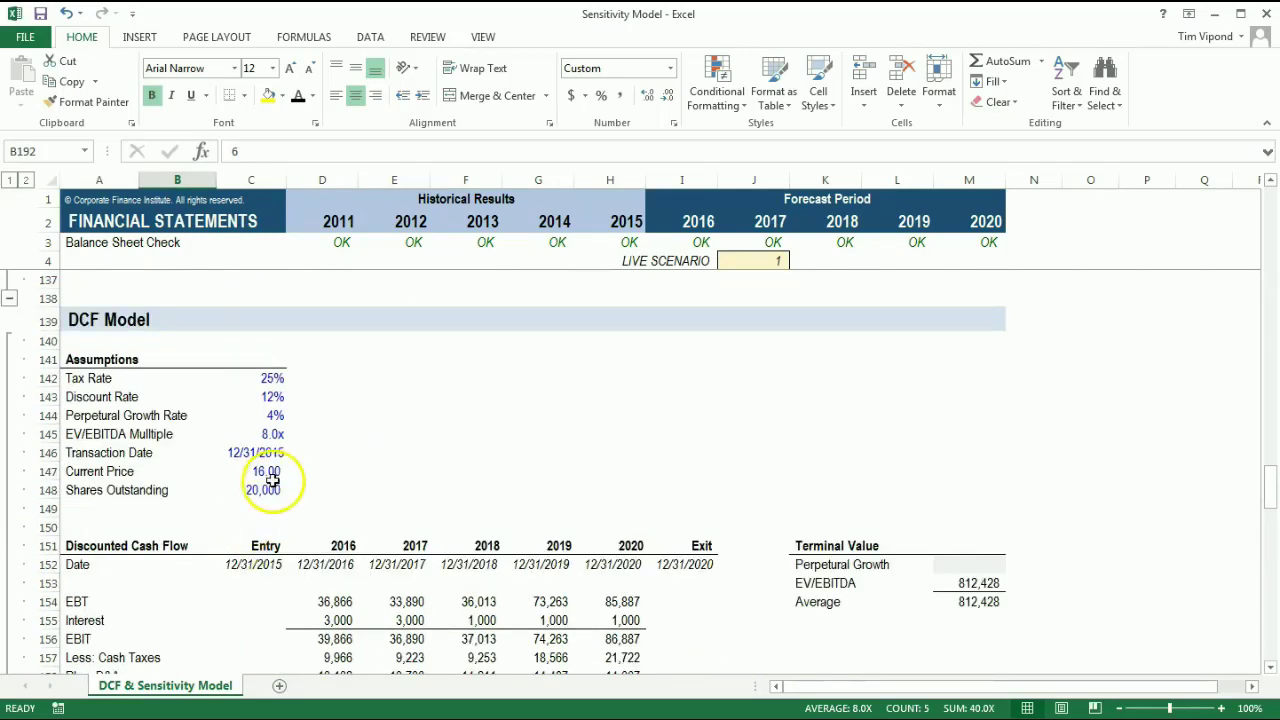
pyautogui.click(265, 434)
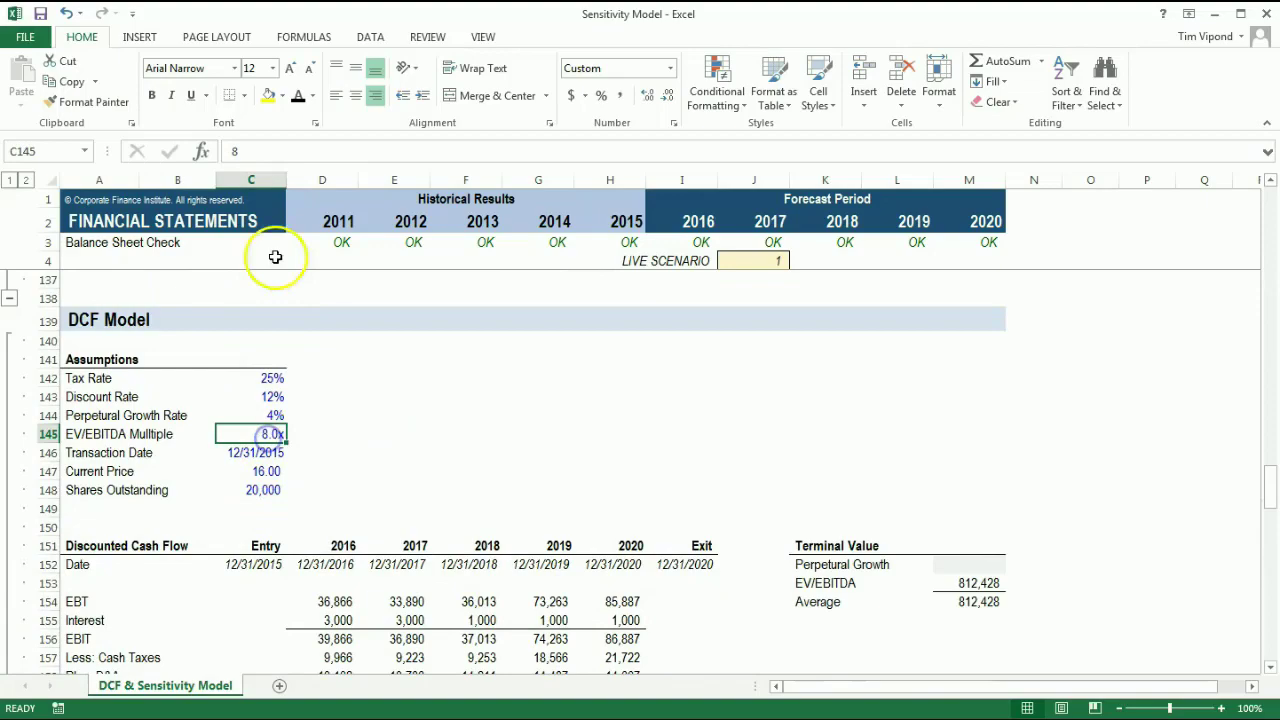
pyautogui.click(270, 95)
pyautogui.click(360, 434)
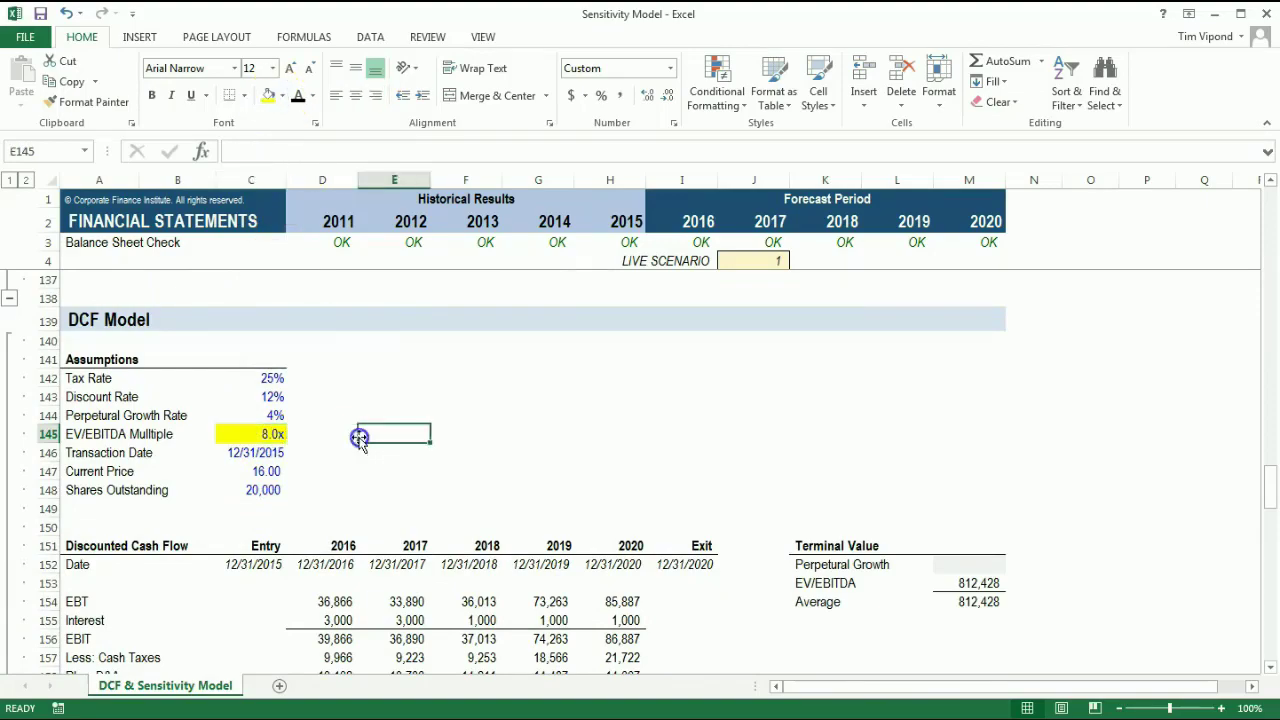
# Highlight the Scenario 1 Revenue Growth assumption for 2016 in I9 with a yellow fill
pyautogui.scroll(5, 506, 487)
pyautogui.scroll(20, 506, 487)
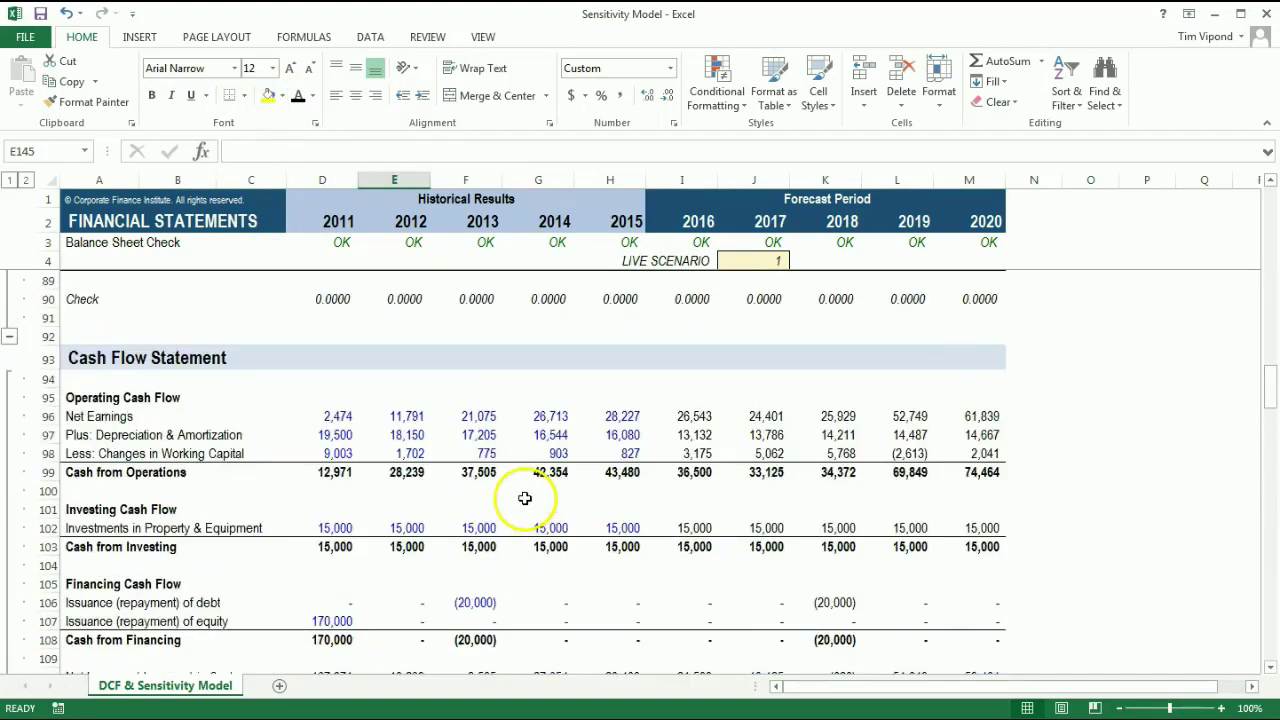
pyautogui.scroll(12, 565, 505)
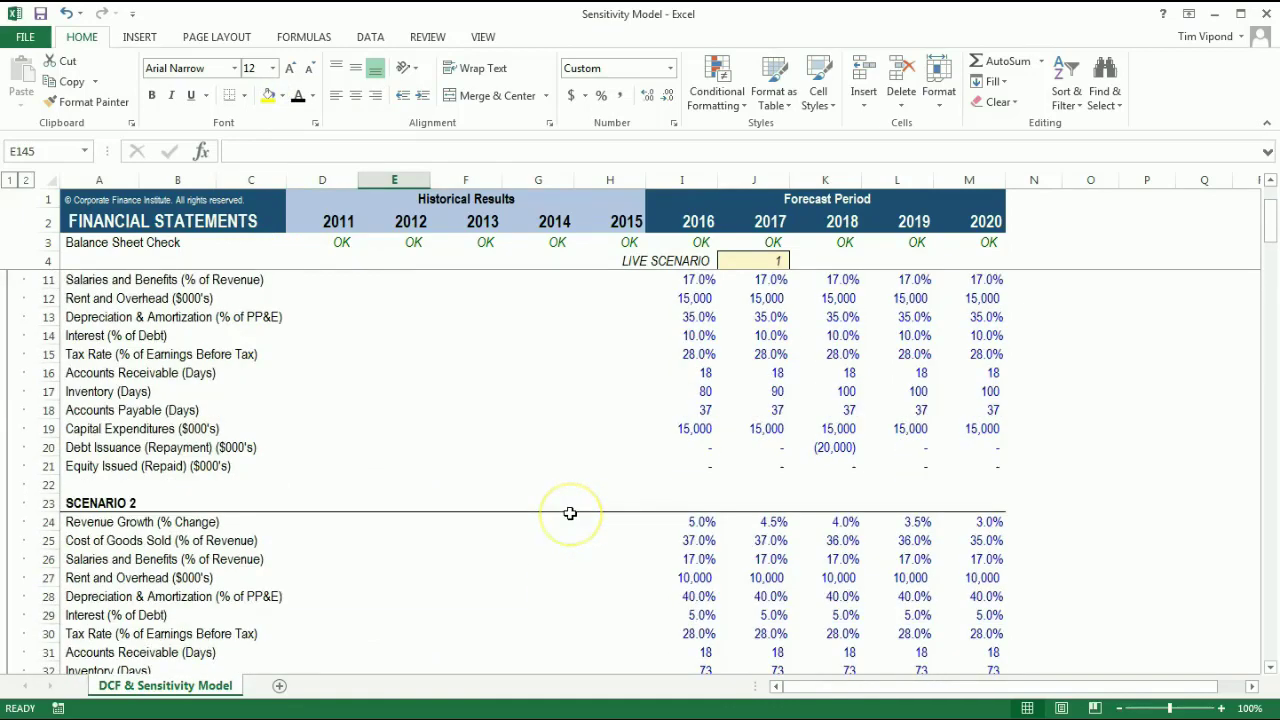
pyautogui.click(700, 358)
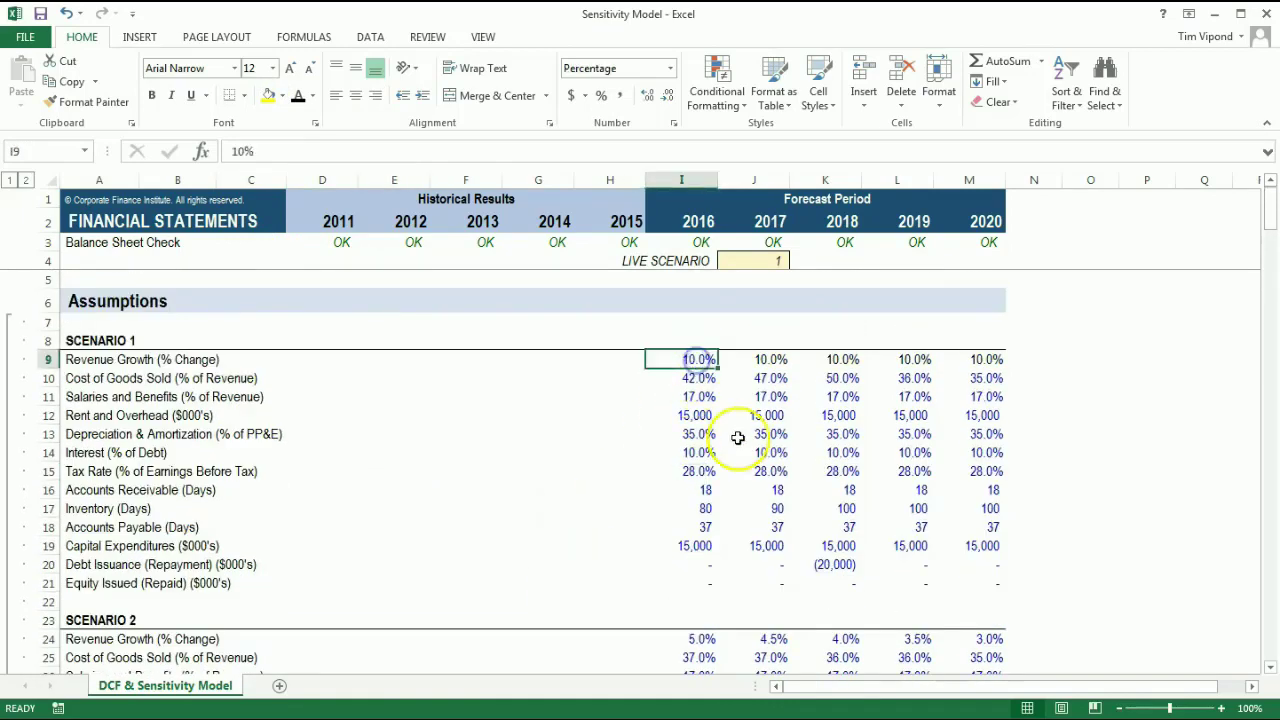
pyautogui.click(268, 96)
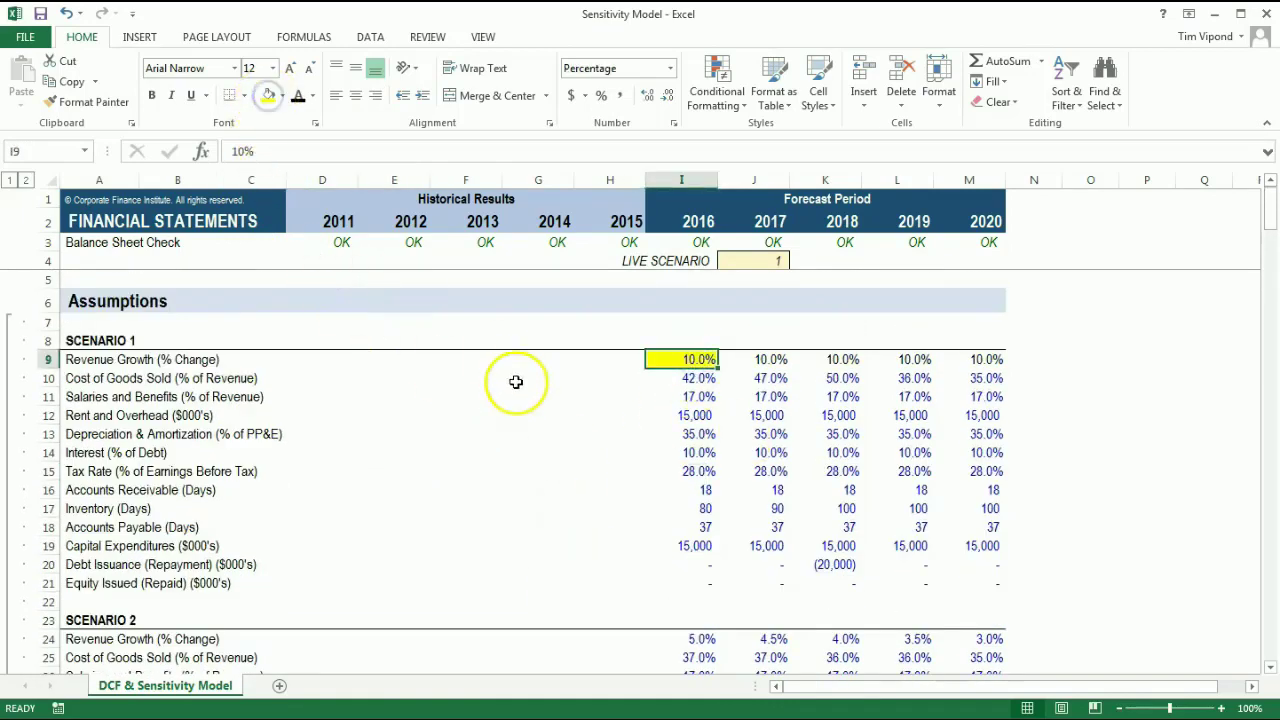
pyautogui.click(578, 433)
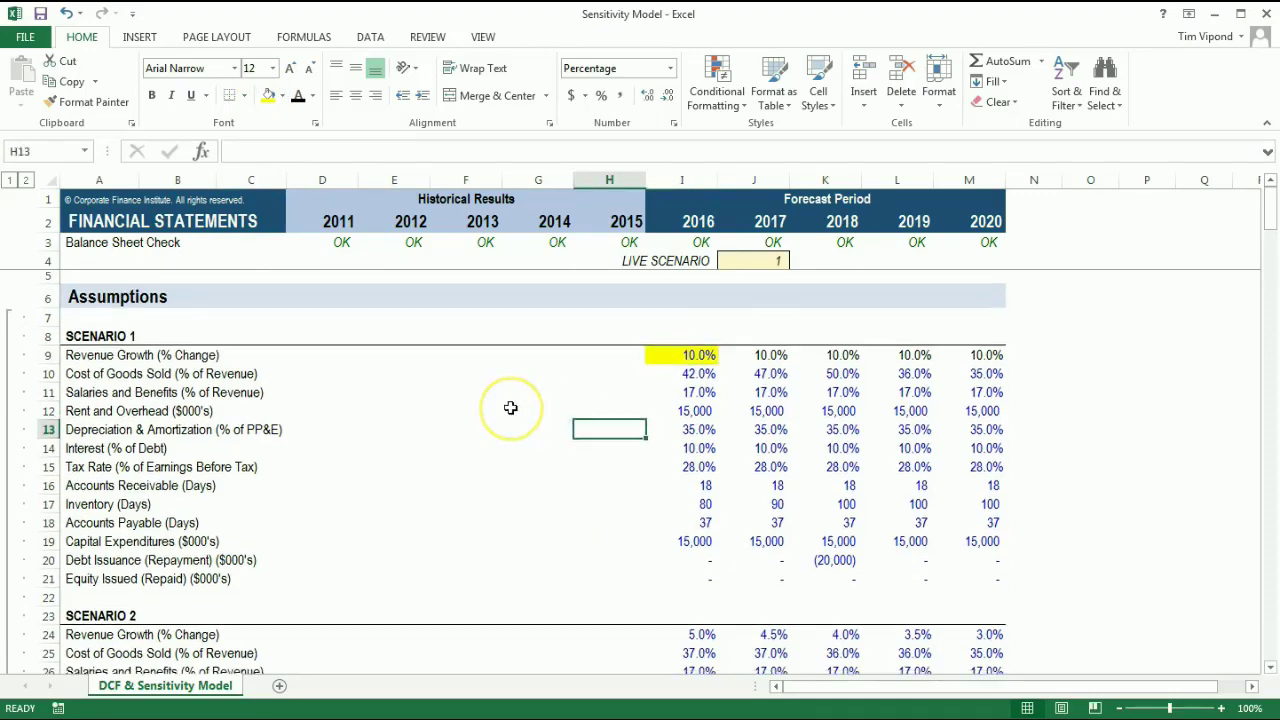
# Return to the Share Price Sensitivity table and examine the Revenue Growth values across C191 to G191
pyautogui.scroll(-3, 508, 407)
pyautogui.scroll(-20, 510, 407)
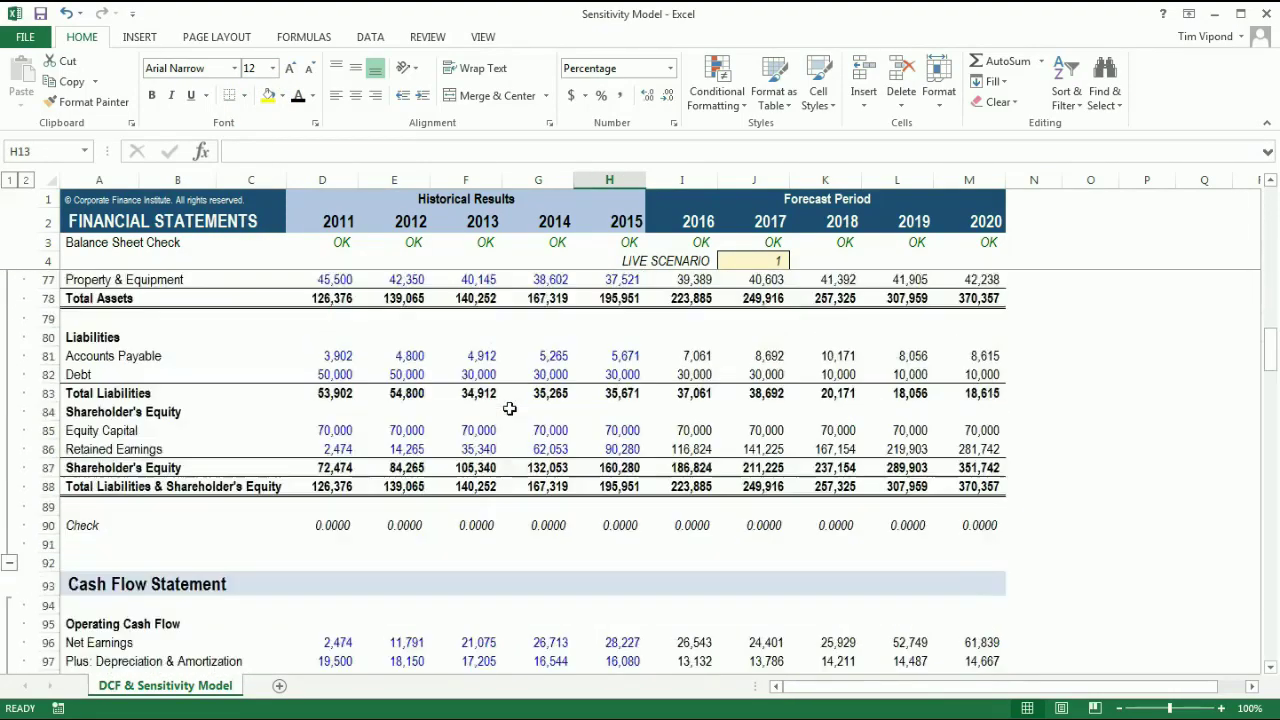
pyautogui.scroll(-20, 510, 409)
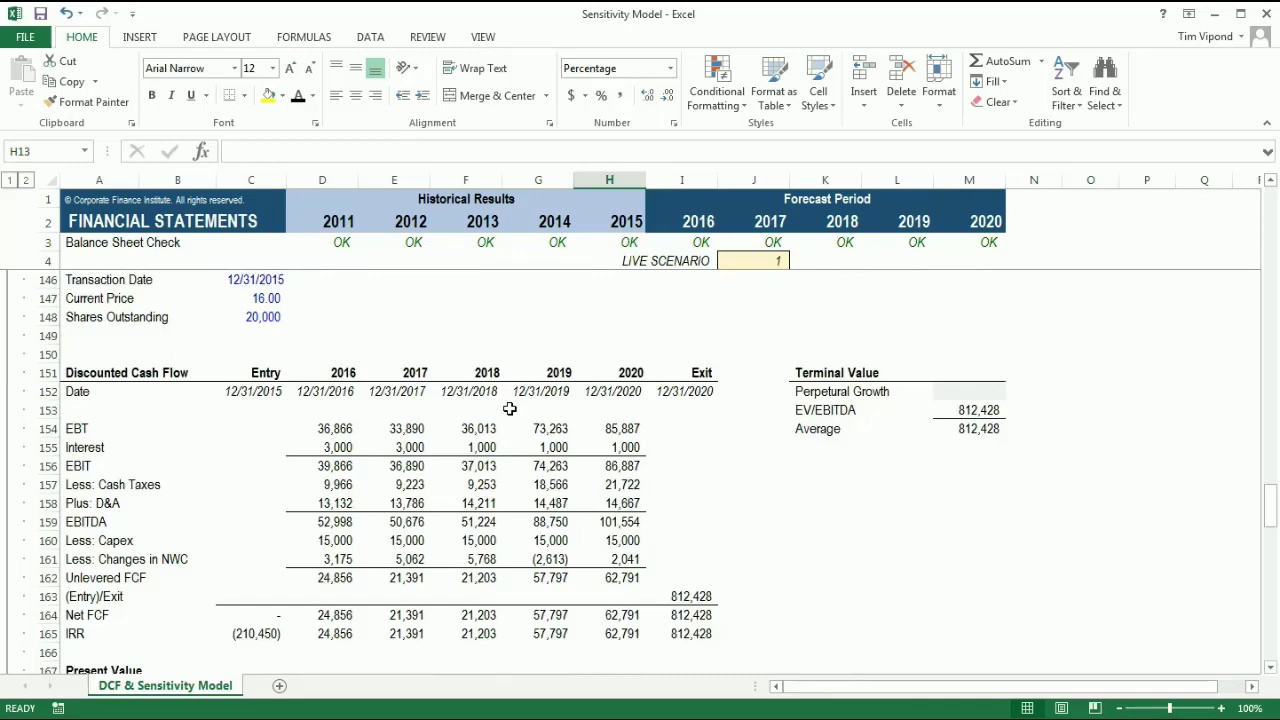
pyautogui.scroll(-11, 508, 409)
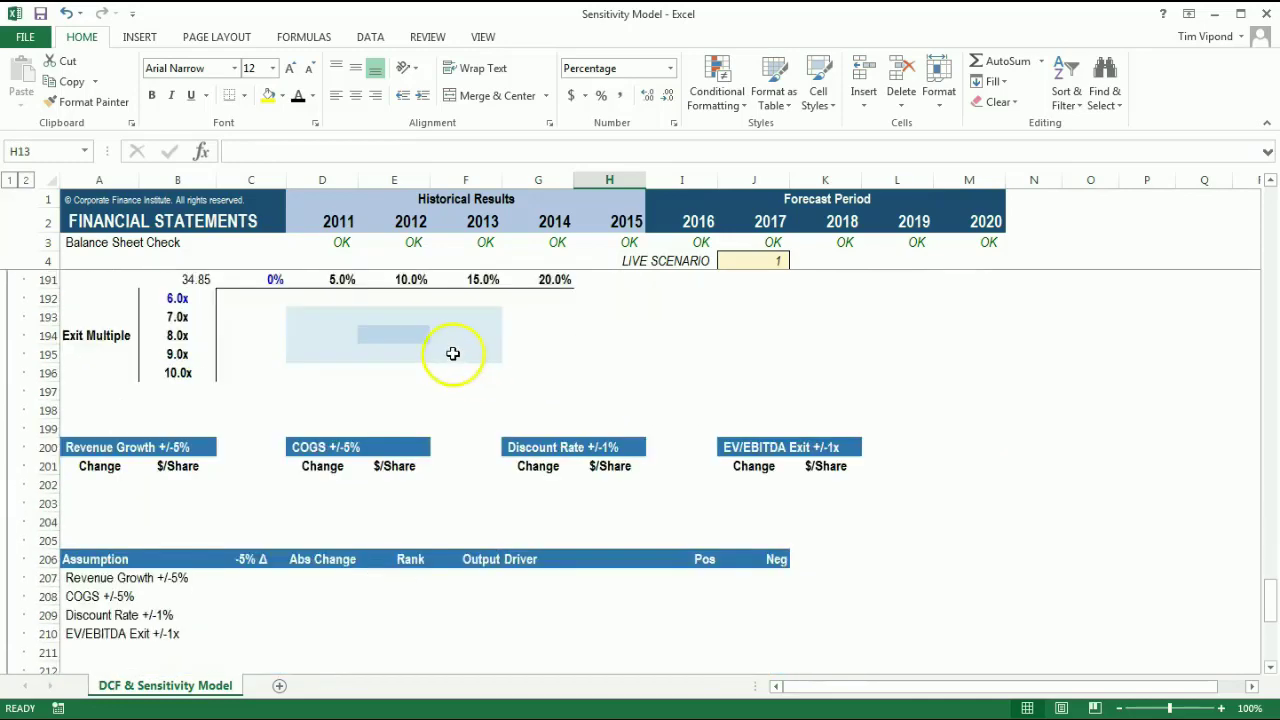
pyautogui.scroll(2, 345, 398)
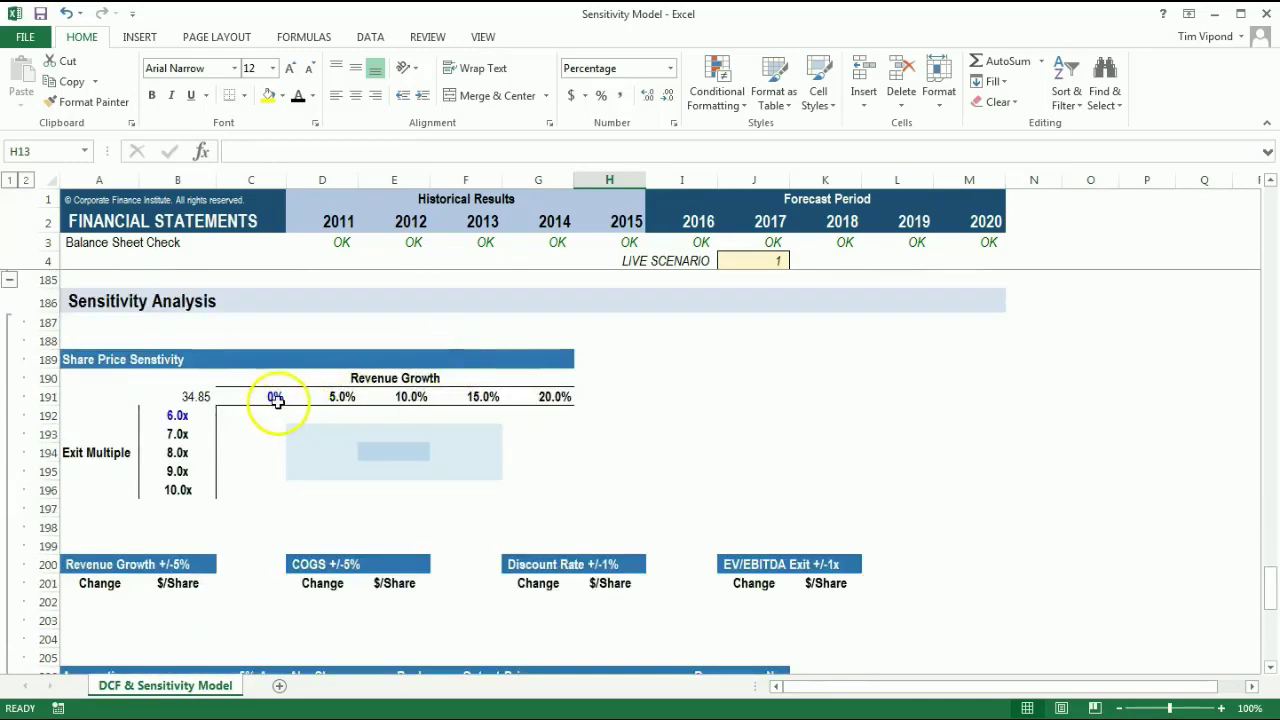
pyautogui.click(270, 399)
pyautogui.click(340, 397)
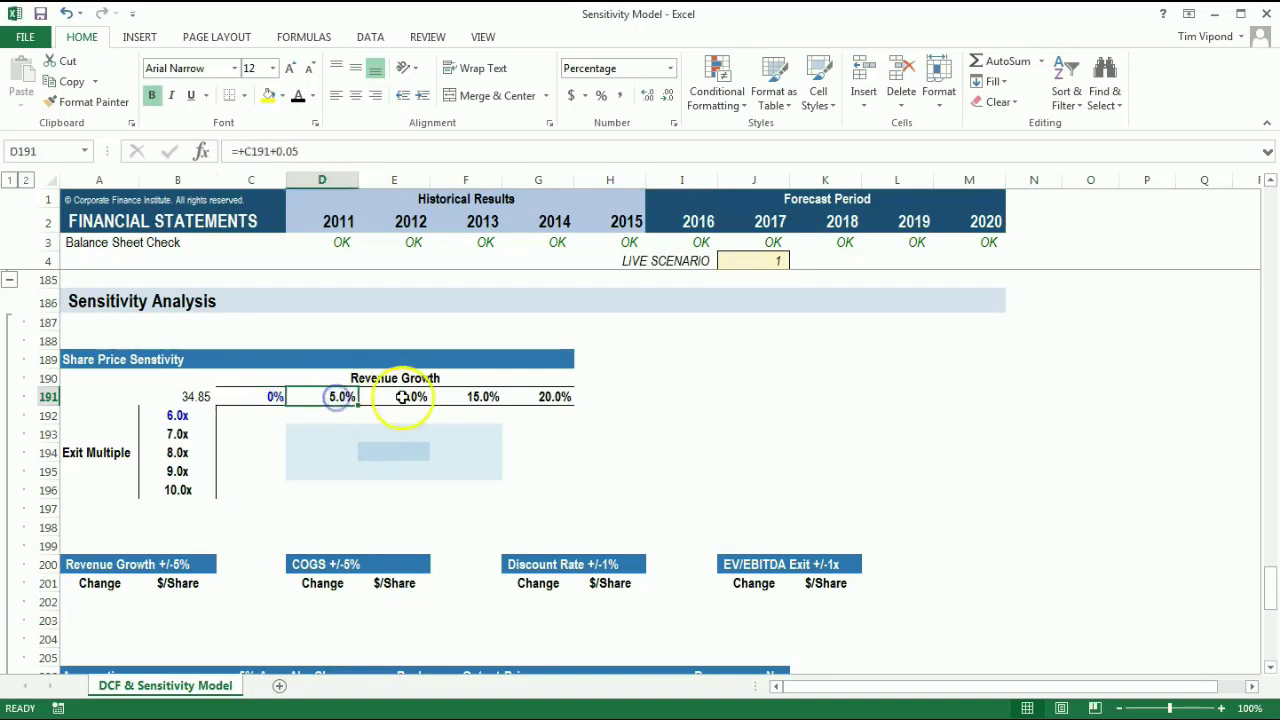
pyautogui.click(405, 397)
pyautogui.click(468, 397)
pyautogui.click(540, 397)
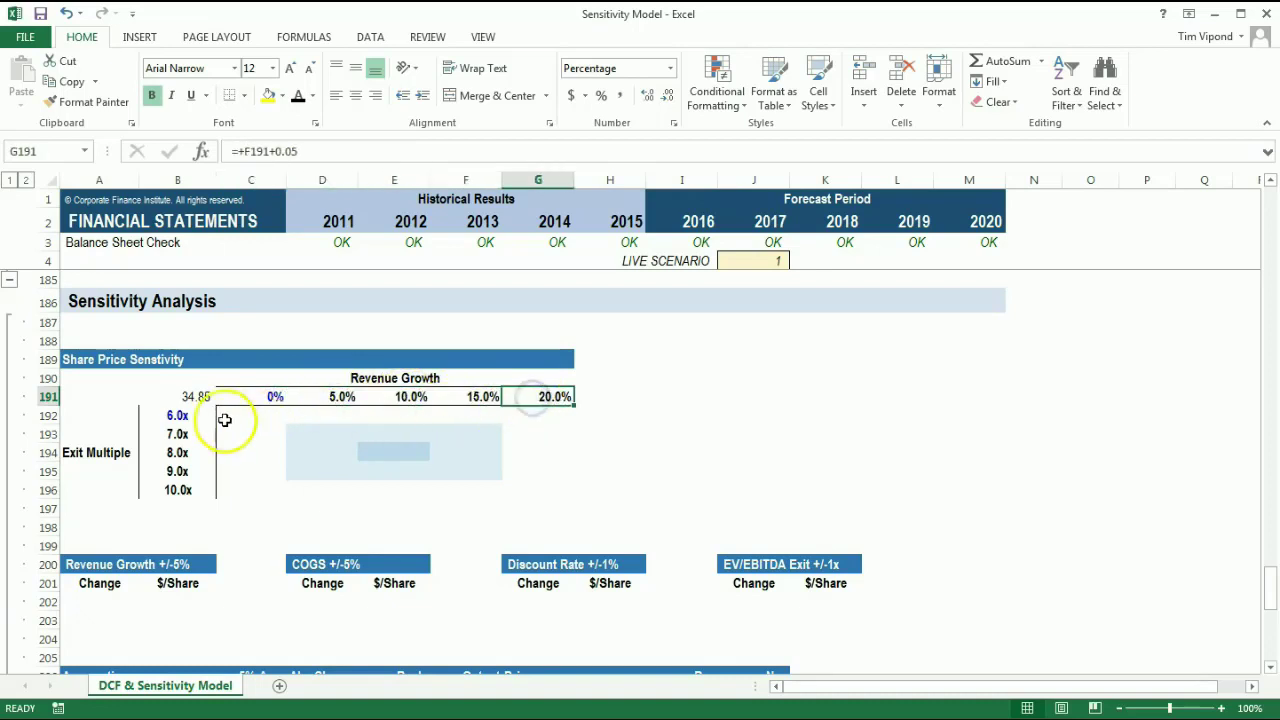
# Examine the Exit Multiple values in B192 to B196 together with the corner cell and the Revenue Growth row
pyautogui.click(203, 418)
pyautogui.click(190, 434)
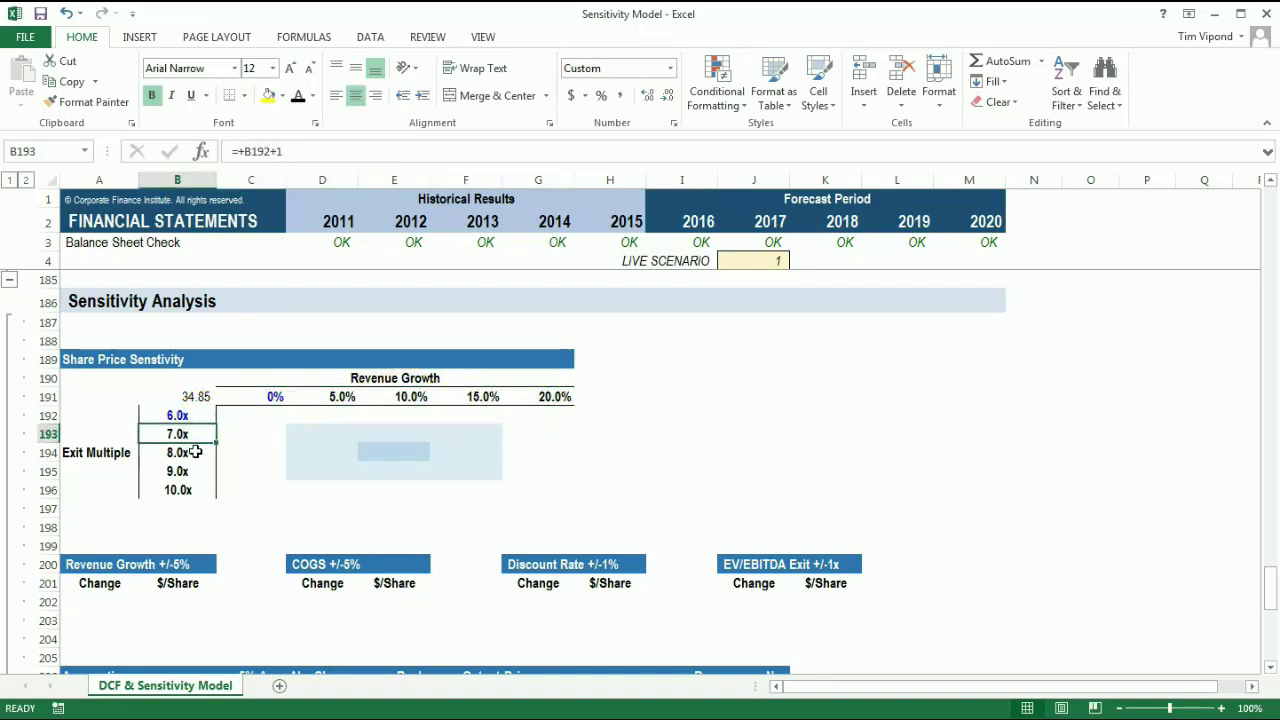
pyautogui.click(195, 452)
pyautogui.click(198, 471)
pyautogui.click(204, 490)
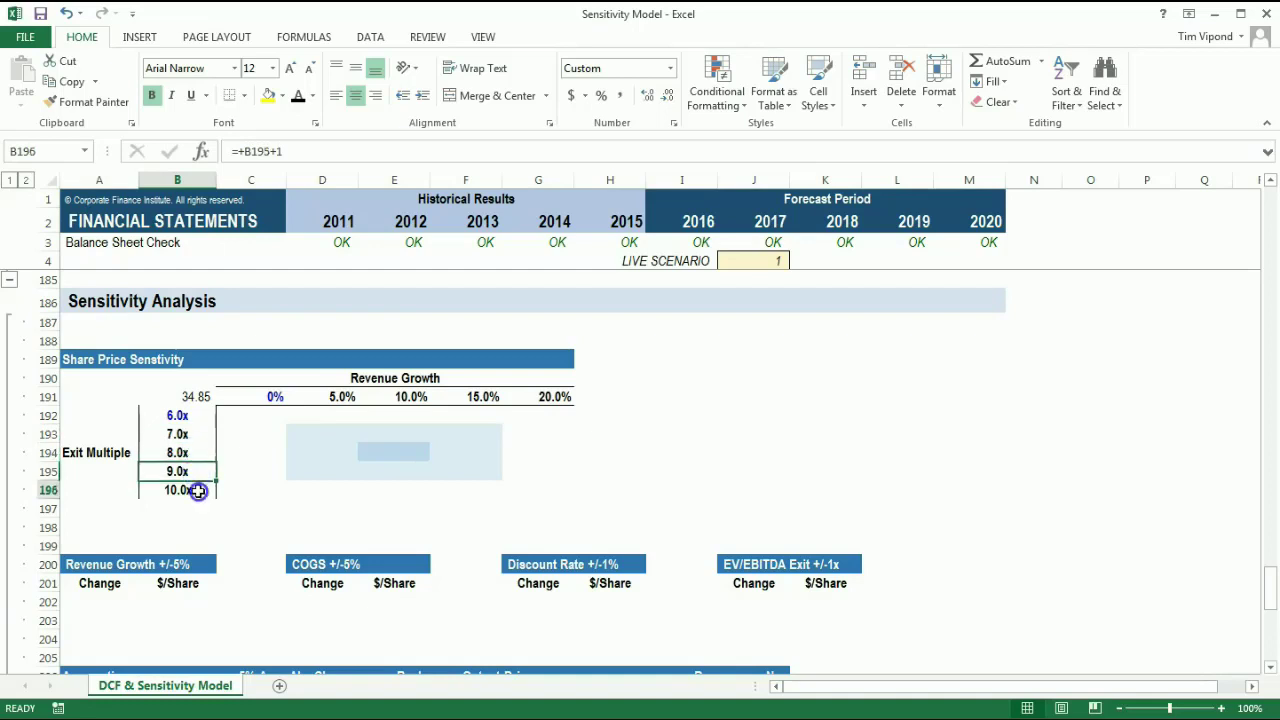
pyautogui.hotkey('ctrl', 'Up')
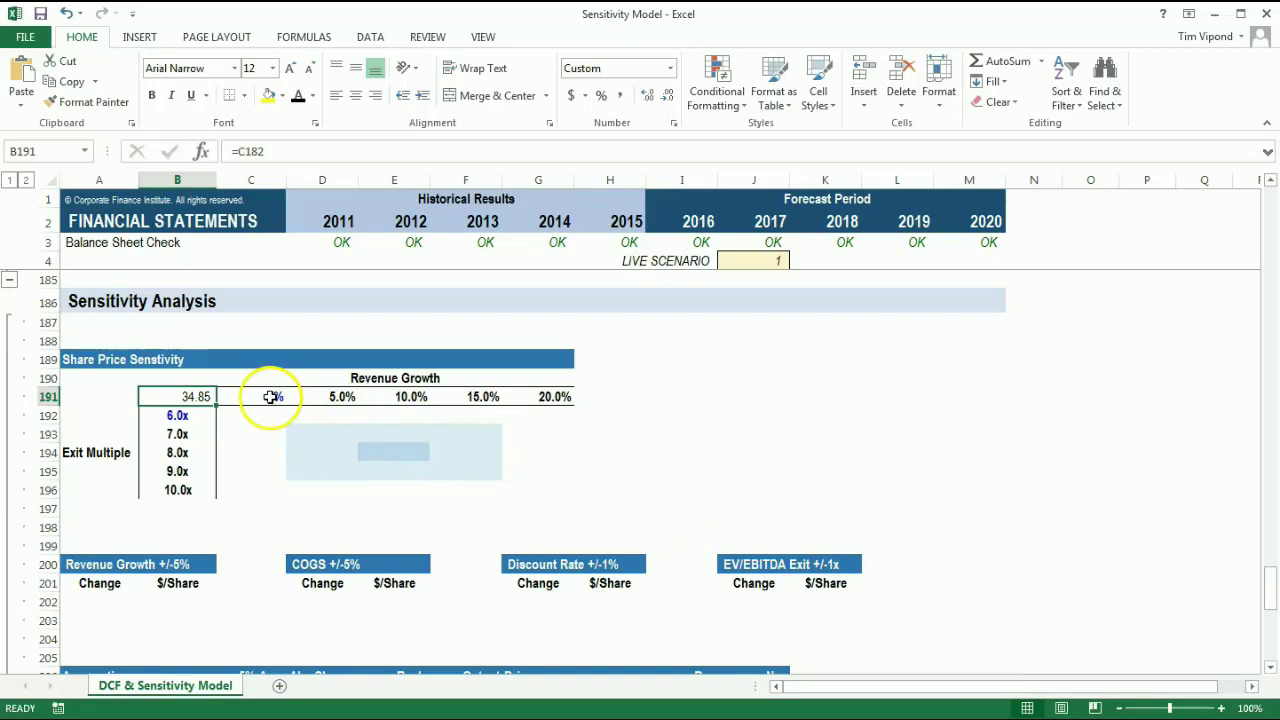
pyautogui.moveTo(270, 397); pyautogui.dragTo(533, 401)
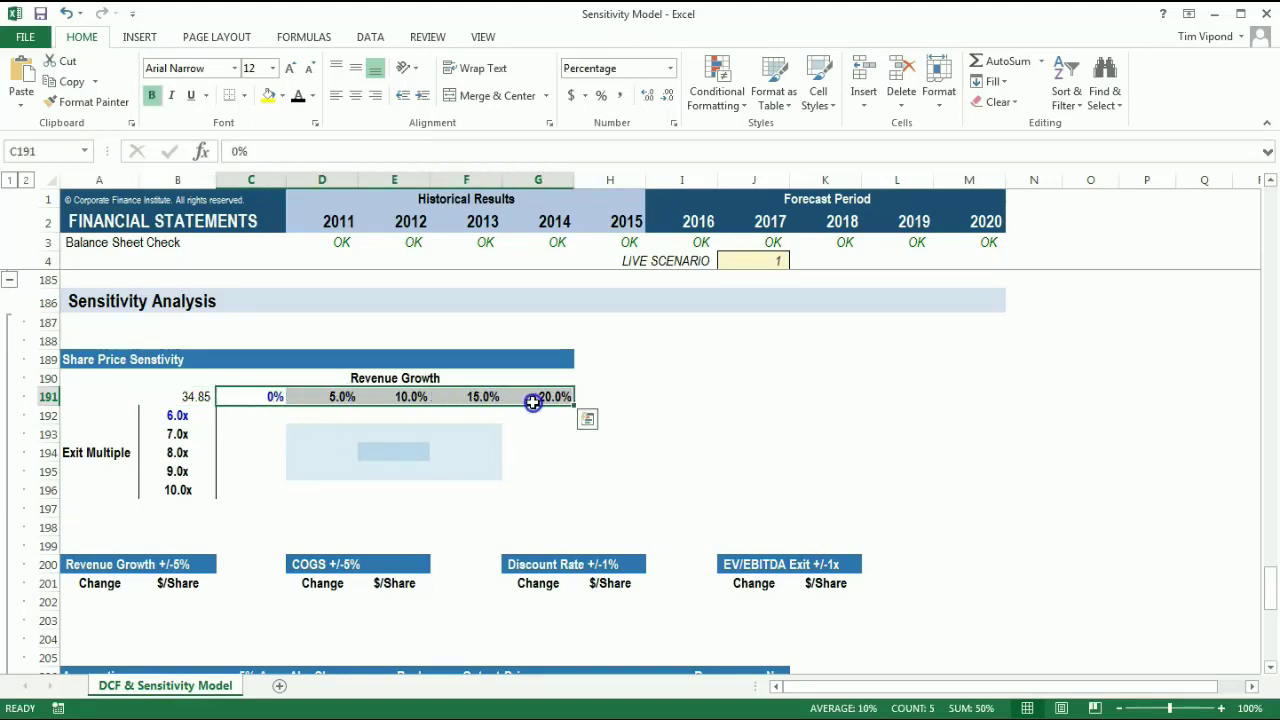
pyautogui.moveTo(203, 417); pyautogui.dragTo(194, 492)
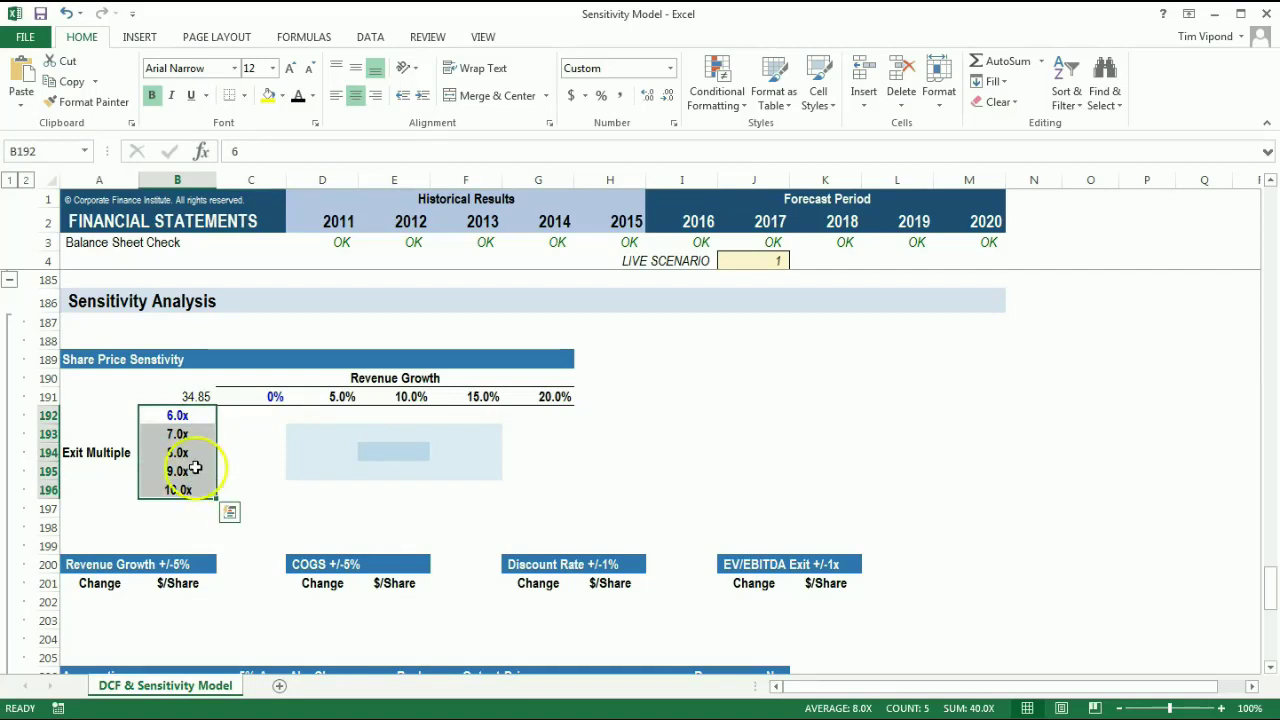
pyautogui.moveTo(191, 397); pyautogui.dragTo(191, 397)
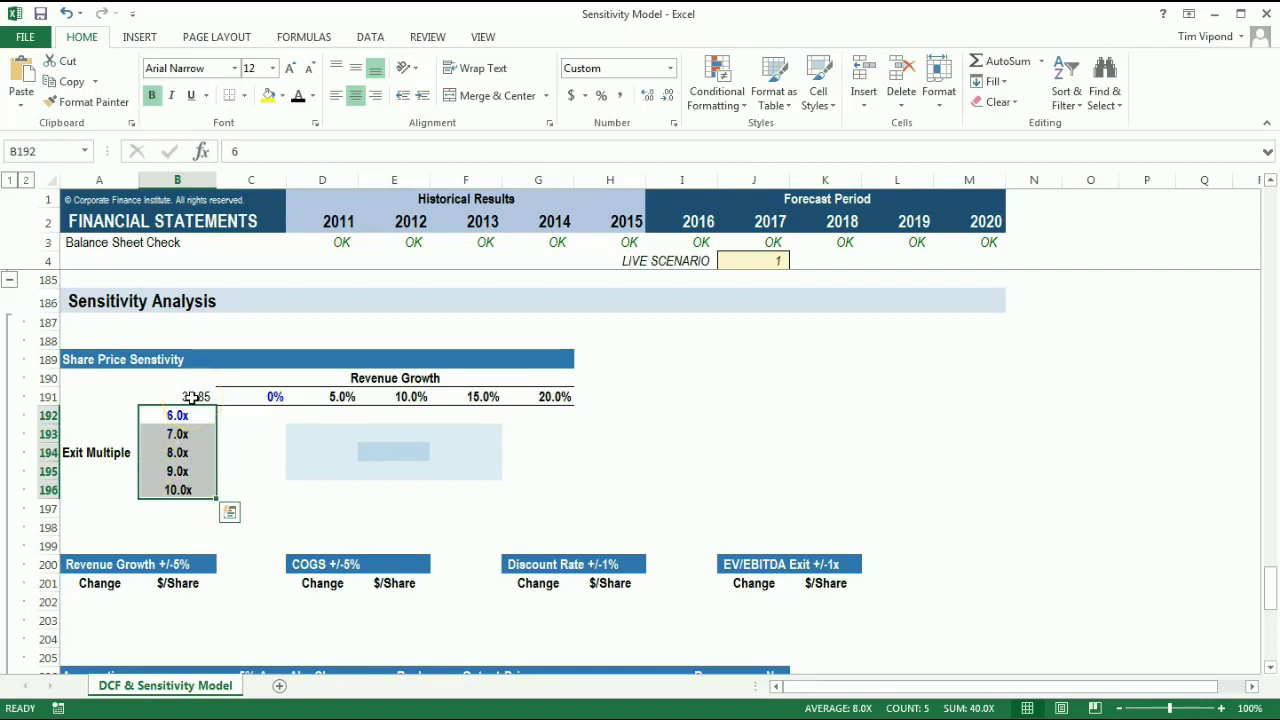
# Trace the corner cell B191 to Equity Value/Share, and review the highlighted Revenue Growth and EV/EBITDA Multiple assumptions
pyautogui.click(191, 397)
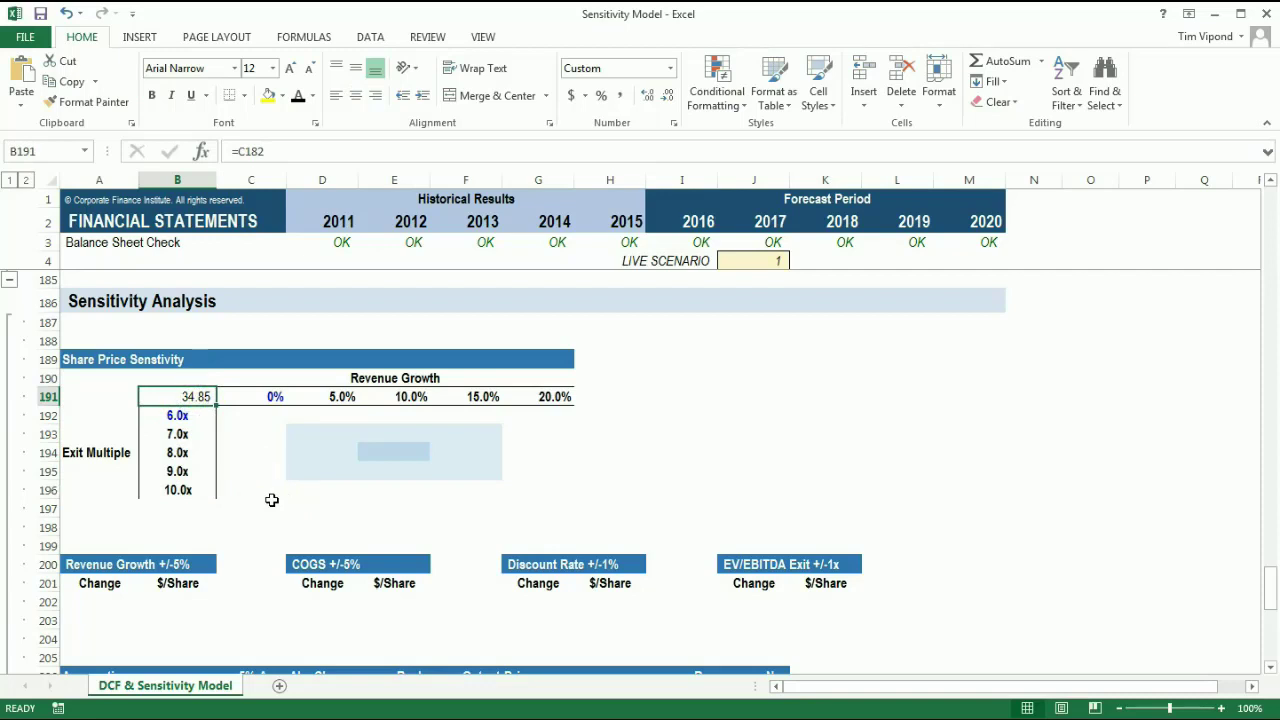
pyautogui.press('F2')
pyautogui.scroll(3, 271, 500)
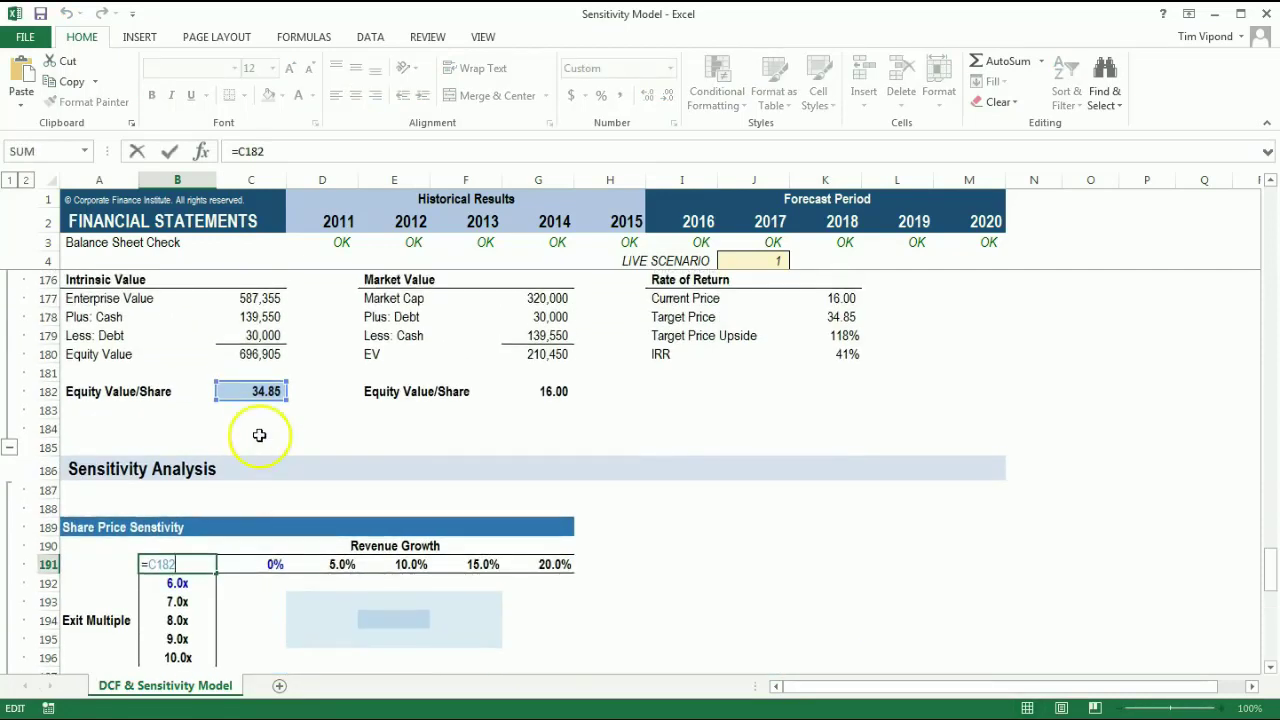
pyautogui.scroll(-1, 259, 435)
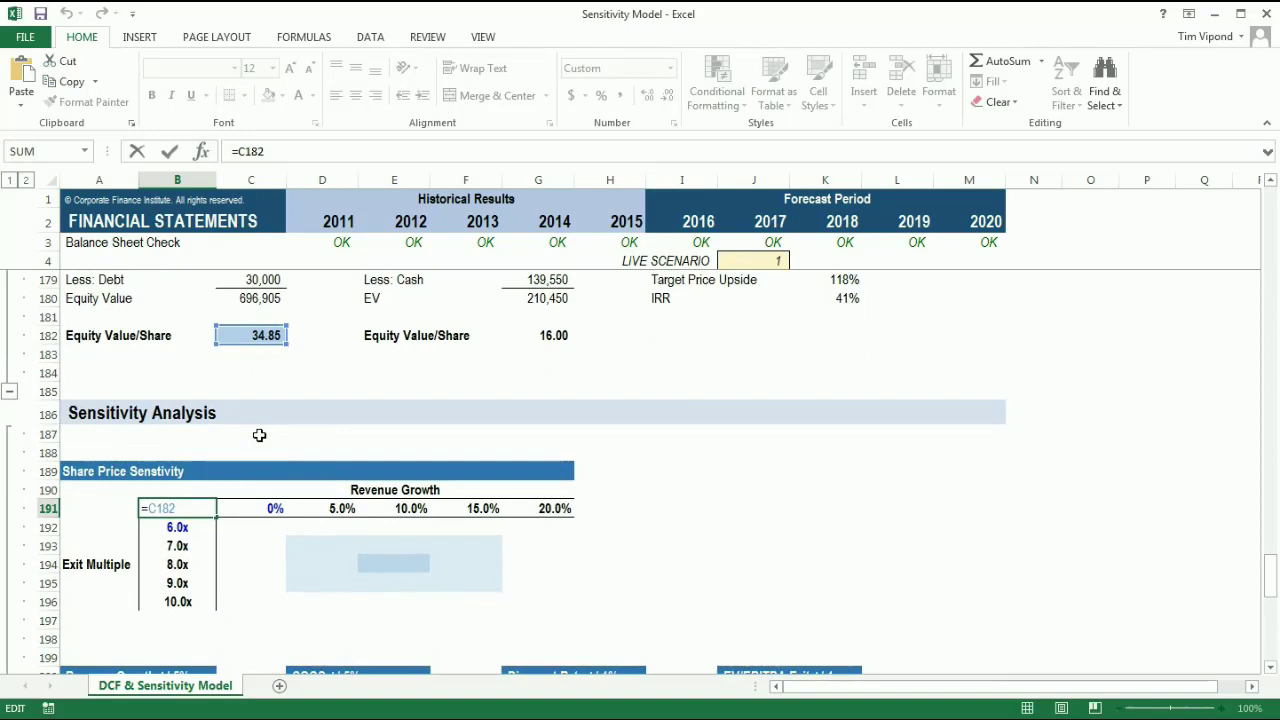
pyautogui.click(265, 509)
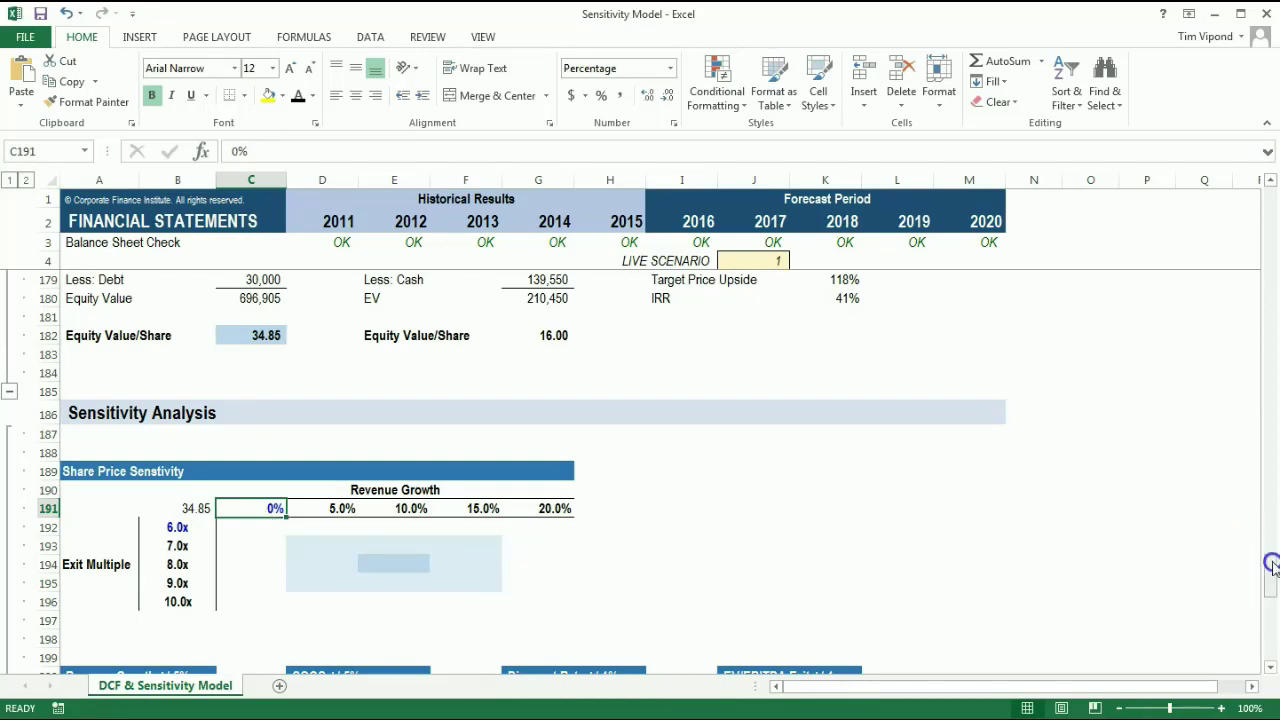
pyautogui.moveTo(1271, 565); pyautogui.dragTo(1266, 198)
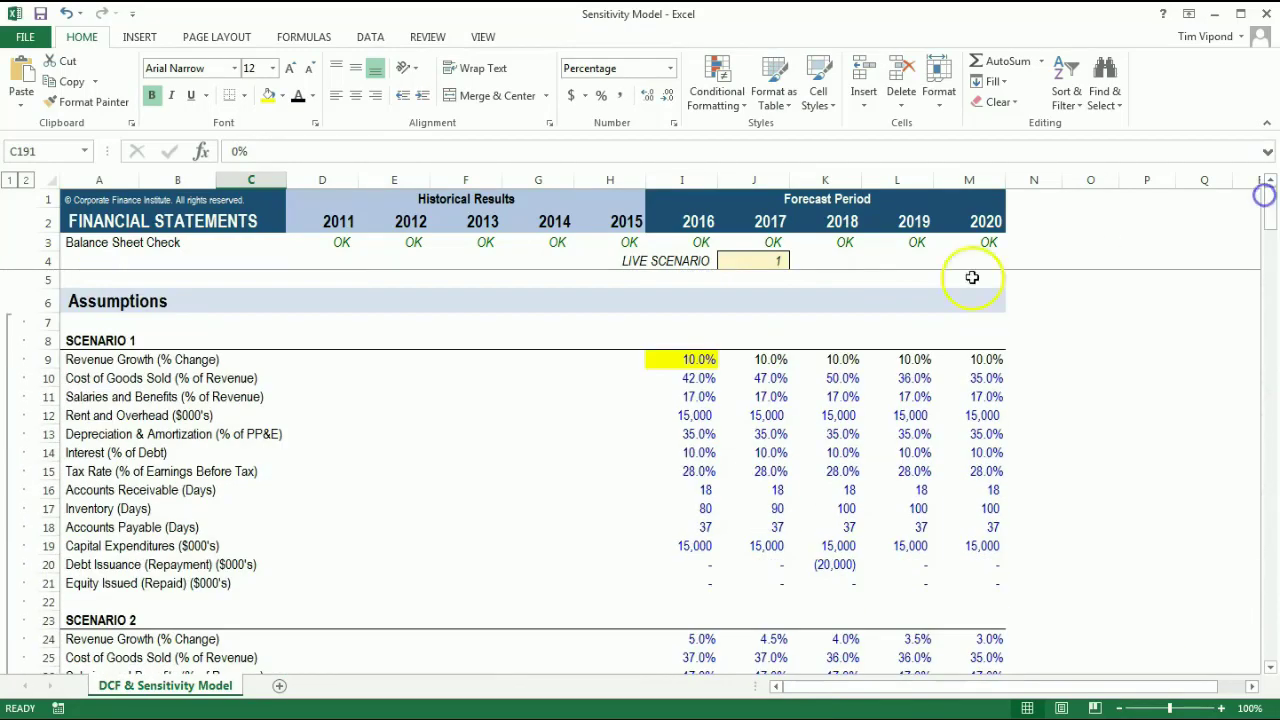
pyautogui.click(681, 359)
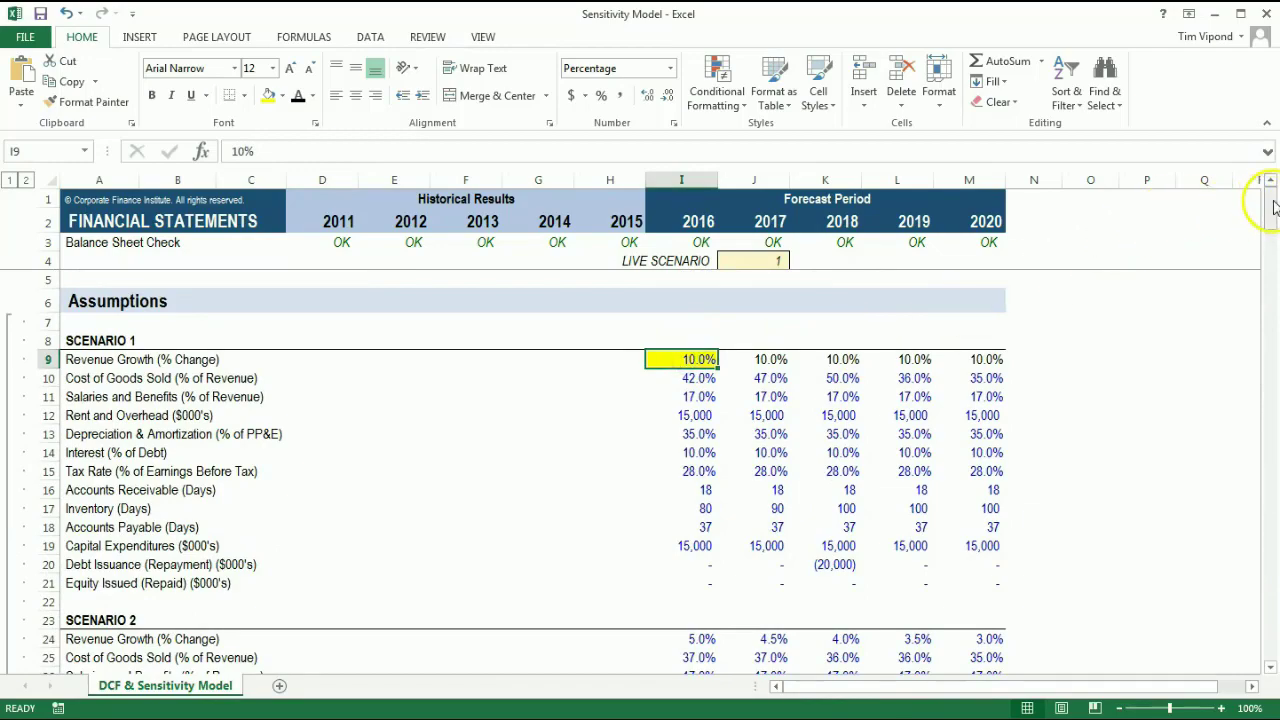
pyautogui.moveTo(1272, 205); pyautogui.dragTo(1270, 488)
pyautogui.click(254, 449)
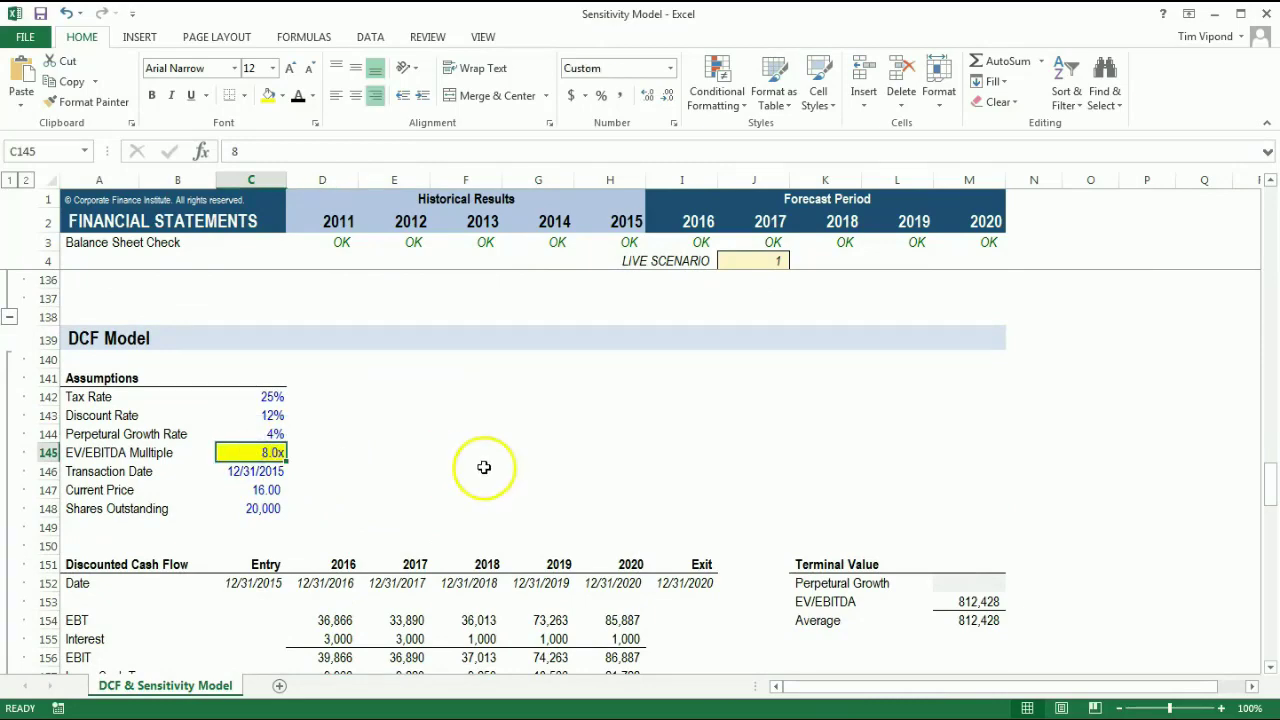
pyautogui.moveTo(1268, 485); pyautogui.dragTo(1267, 588)
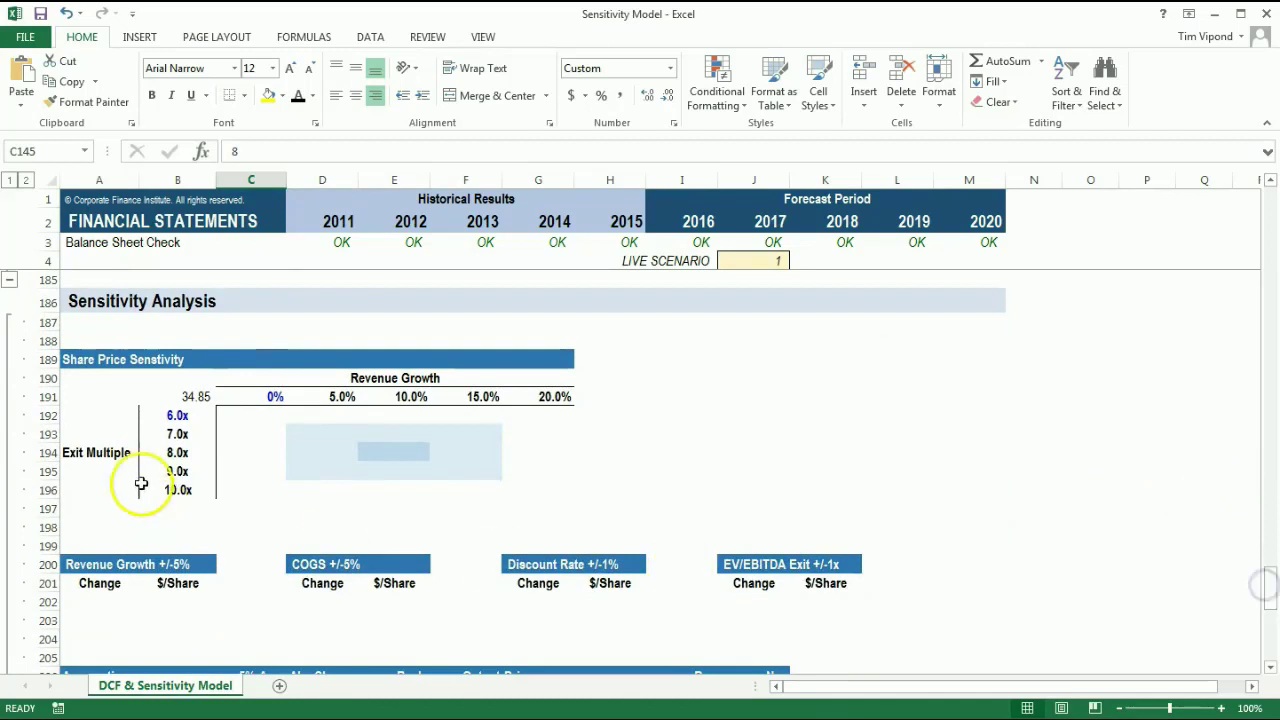
# Select the whole sensitivity table range B191:G196, including the corner cell and both sets of headers
pyautogui.click(175, 397)
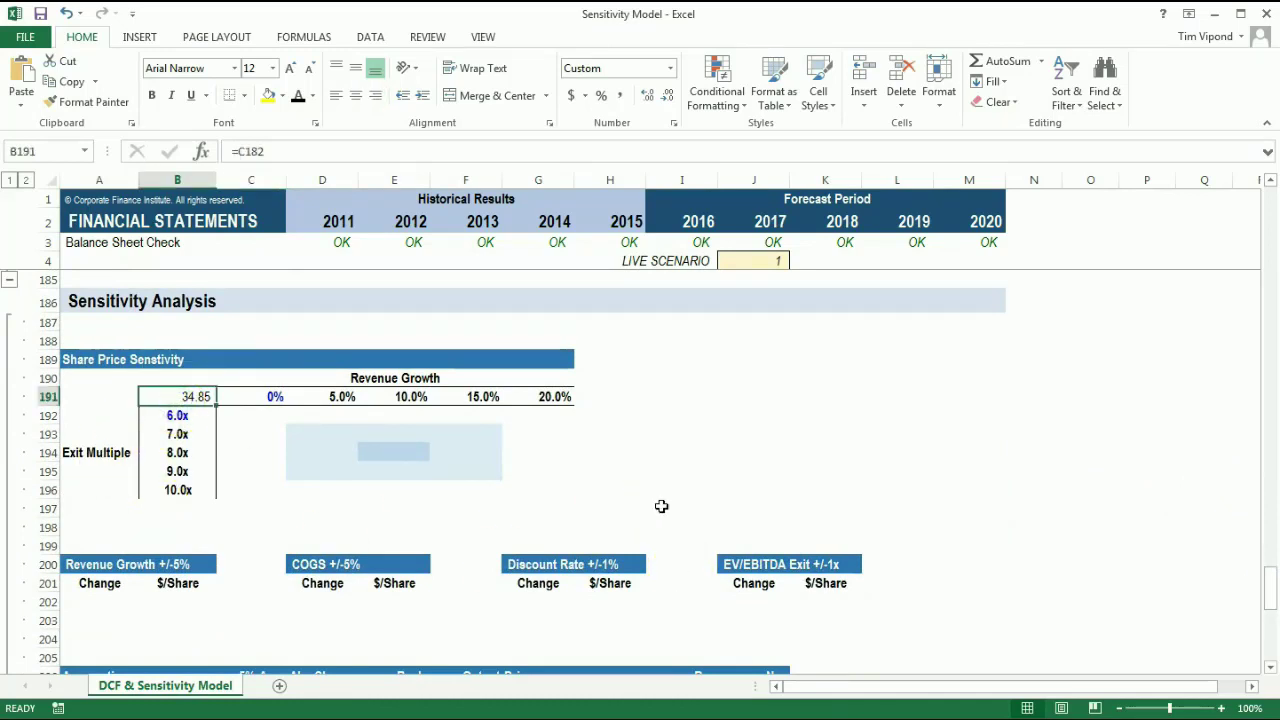
pyautogui.hotkey('shift', 'Down')
pyautogui.hotkey('shift', 'Down')
pyautogui.hotkey('shift', 'Down')
pyautogui.hotkey('shift', 'Down')
pyautogui.hotkey('shift', 'Down')
pyautogui.hotkey('shift', 'Right')
pyautogui.hotkey('shift', 'Right')
pyautogui.hotkey('shift', 'Right')
pyautogui.hotkey('shift', 'Right')
pyautogui.hotkey('shift', 'Right')
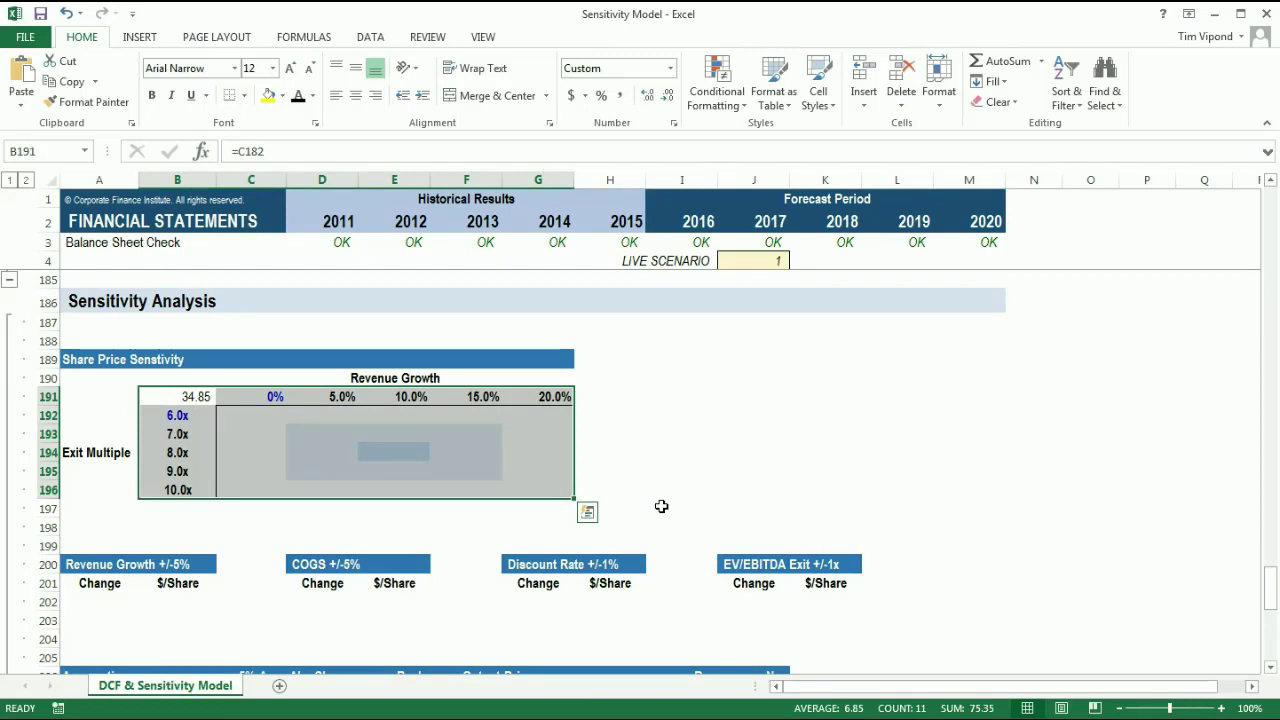
pyautogui.press('alt')
pyautogui.press('a')
pyautogui.press('w')
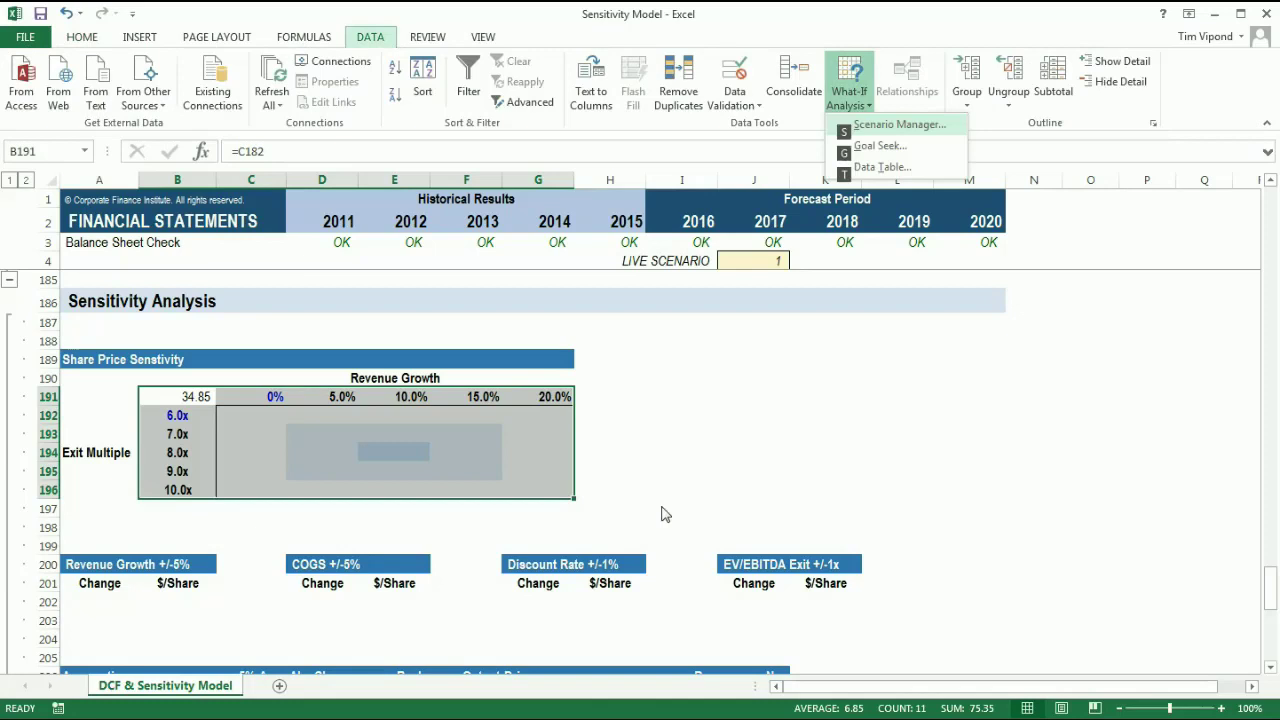
pyautogui.press('t')
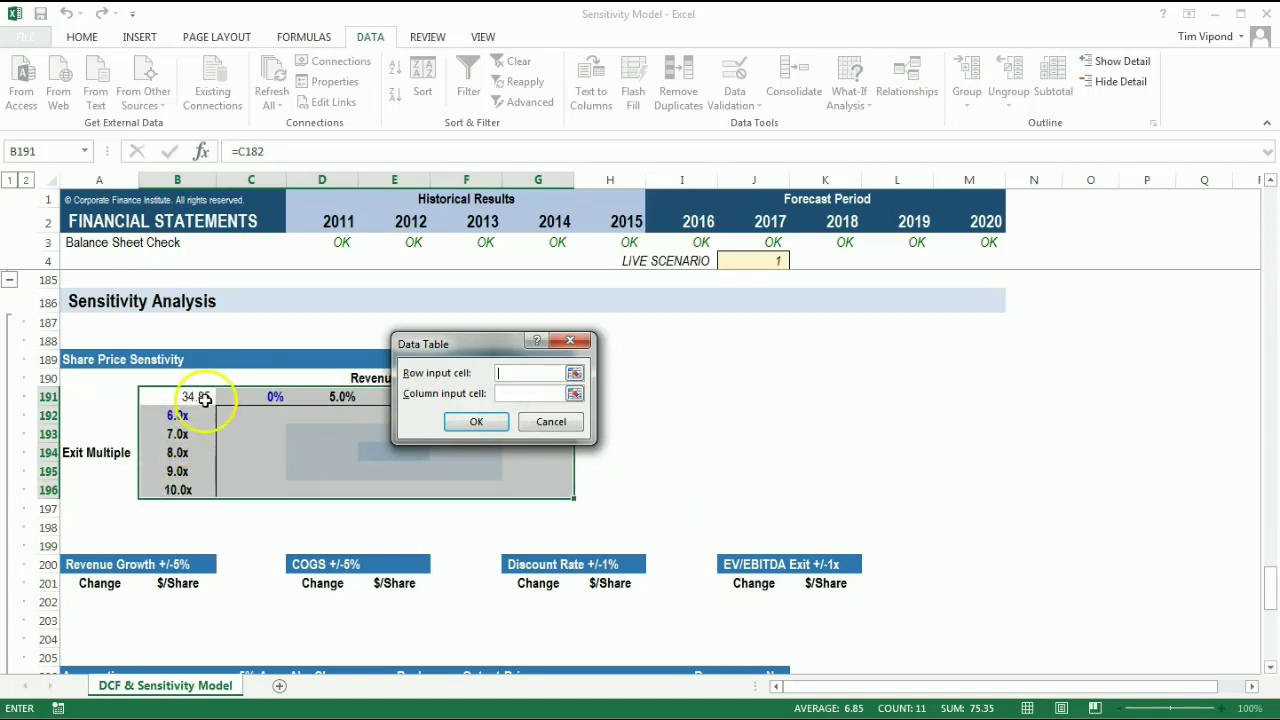
pyautogui.press('Escape')
# Start a What-If Data Table on the selected range with the 2016 Revenue Growth cell I9 as row input cell
pyautogui.hotkey('alt', 'a')
pyautogui.press('w')
pyautogui.press('t')
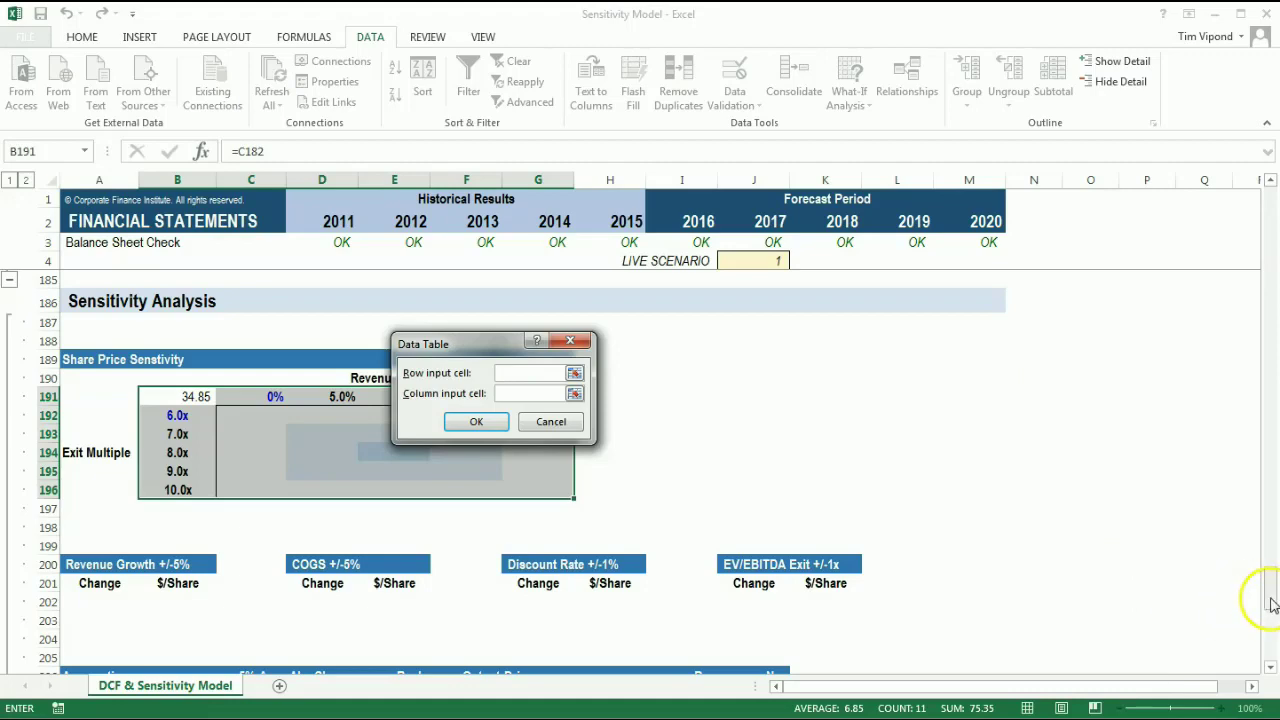
pyautogui.moveTo(1270, 598); pyautogui.dragTo(1267, 203)
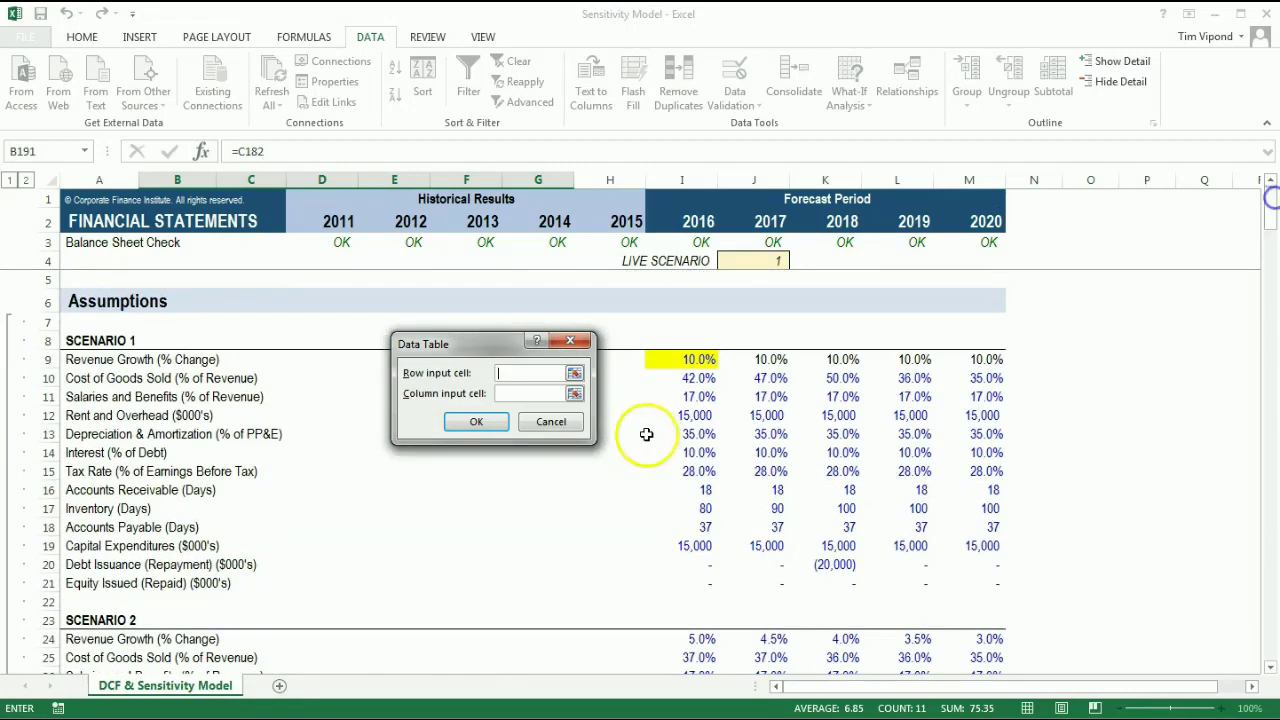
pyautogui.click(693, 363)
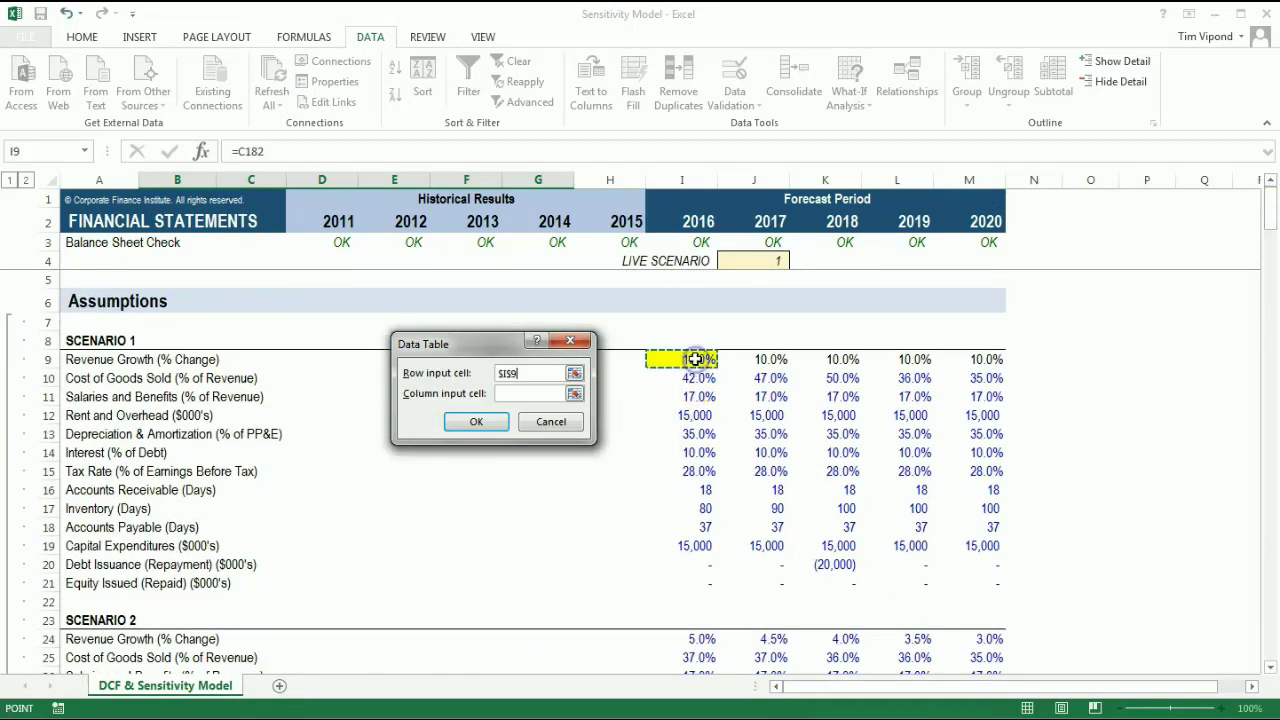
# Set the column input cell to the EV/EBITDA Multiple in C145 and create the data table
pyautogui.click(541, 394)
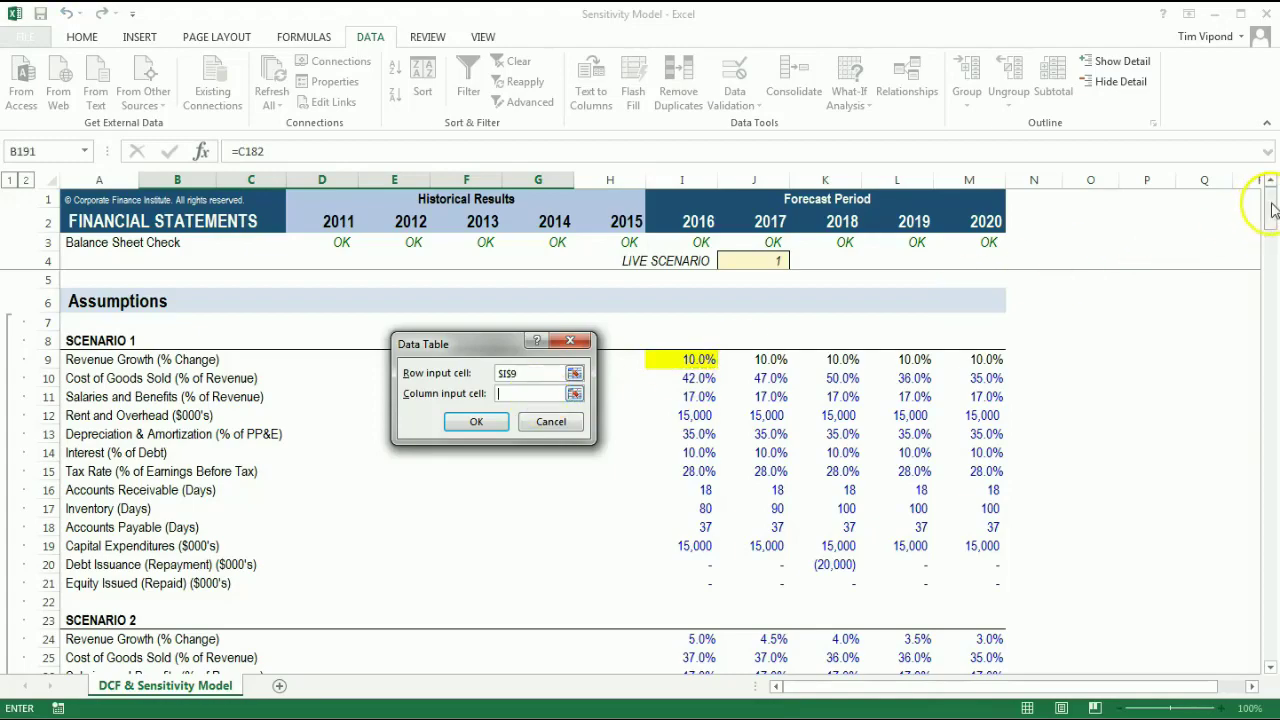
pyautogui.moveTo(1270, 206); pyautogui.dragTo(1249, 478)
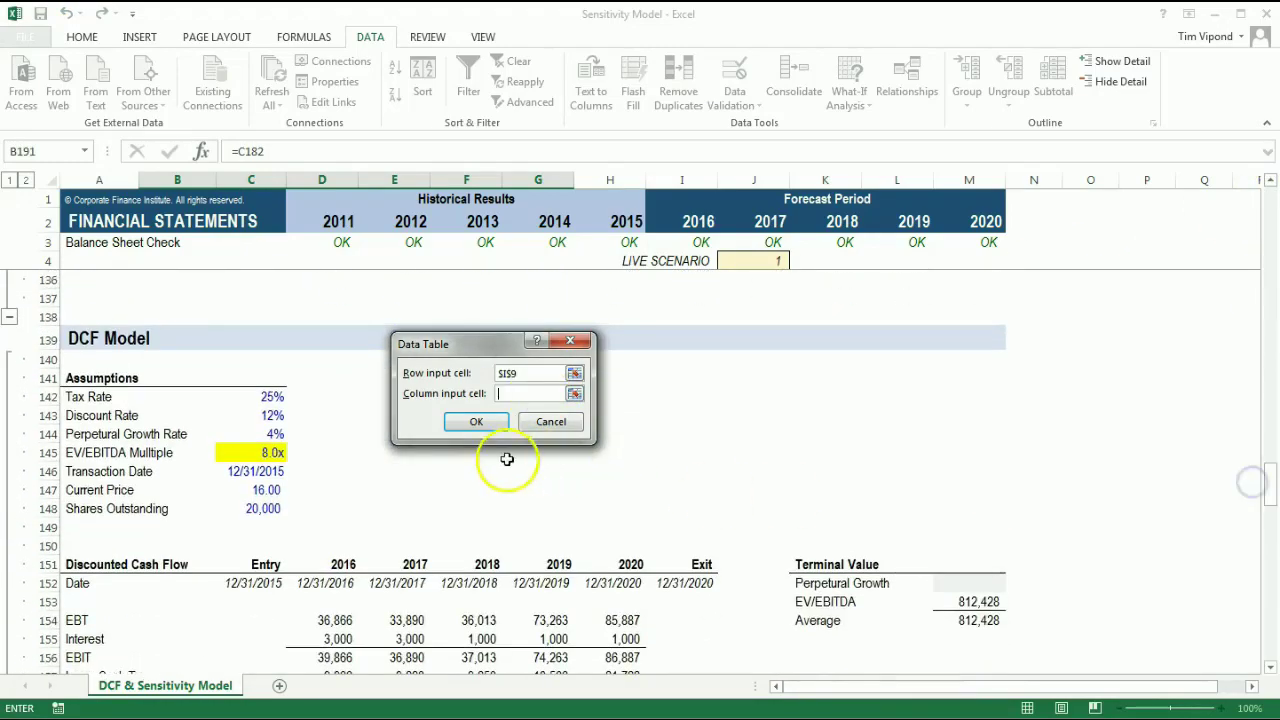
pyautogui.click(268, 452)
pyautogui.click(490, 422)
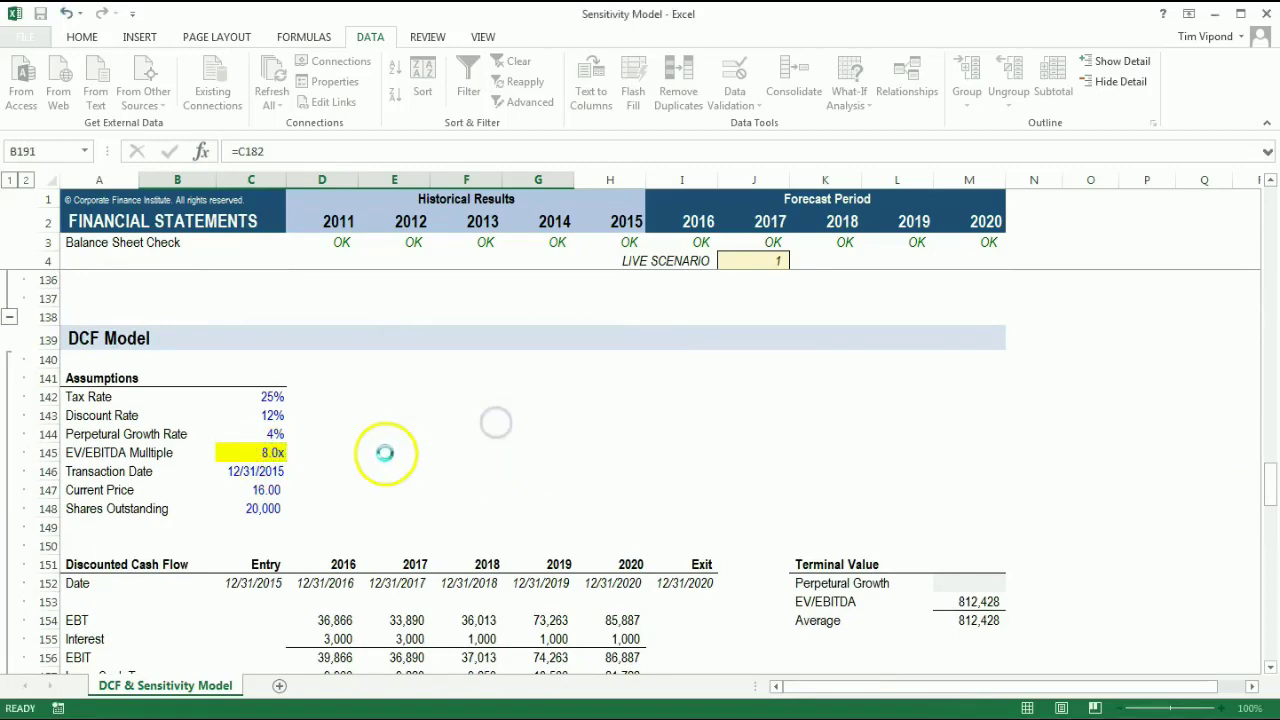
# Check the data table's base case at 8.0x and 10.0% against Equity Value/Share, and examine the table's highest and lowest share price cells
pyautogui.scroll(-15, 385, 453)
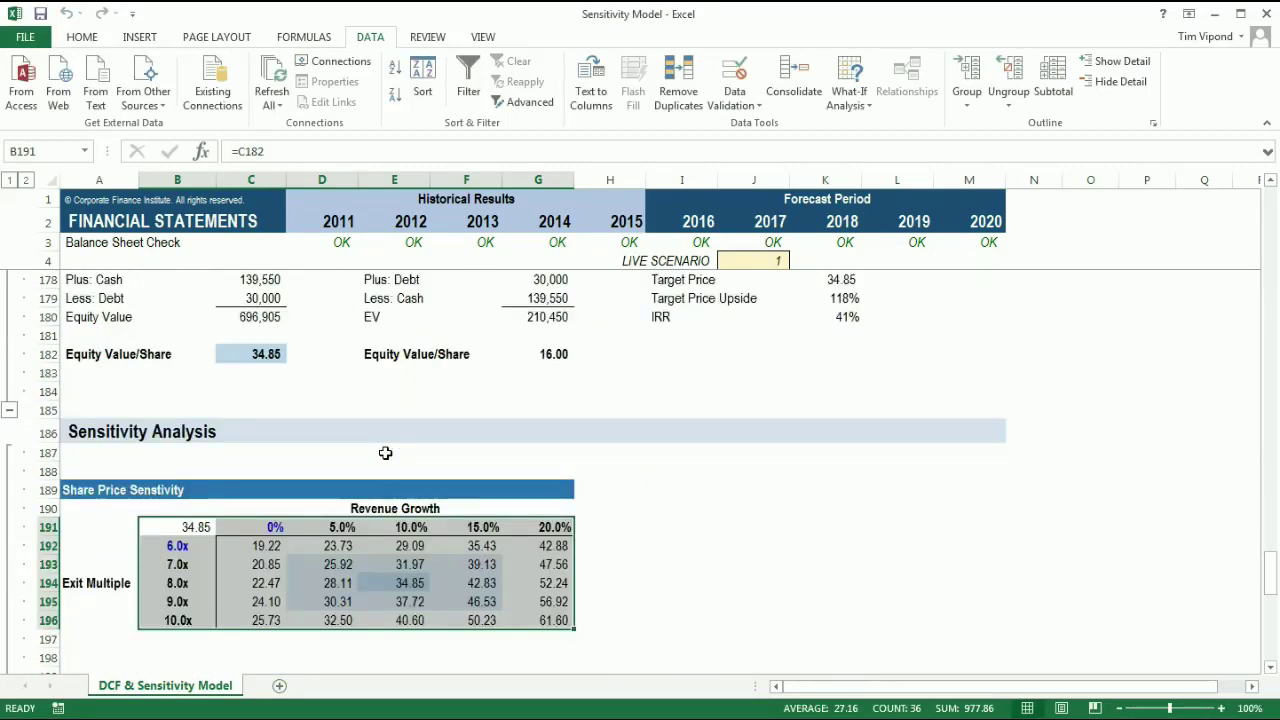
pyautogui.click(642, 543)
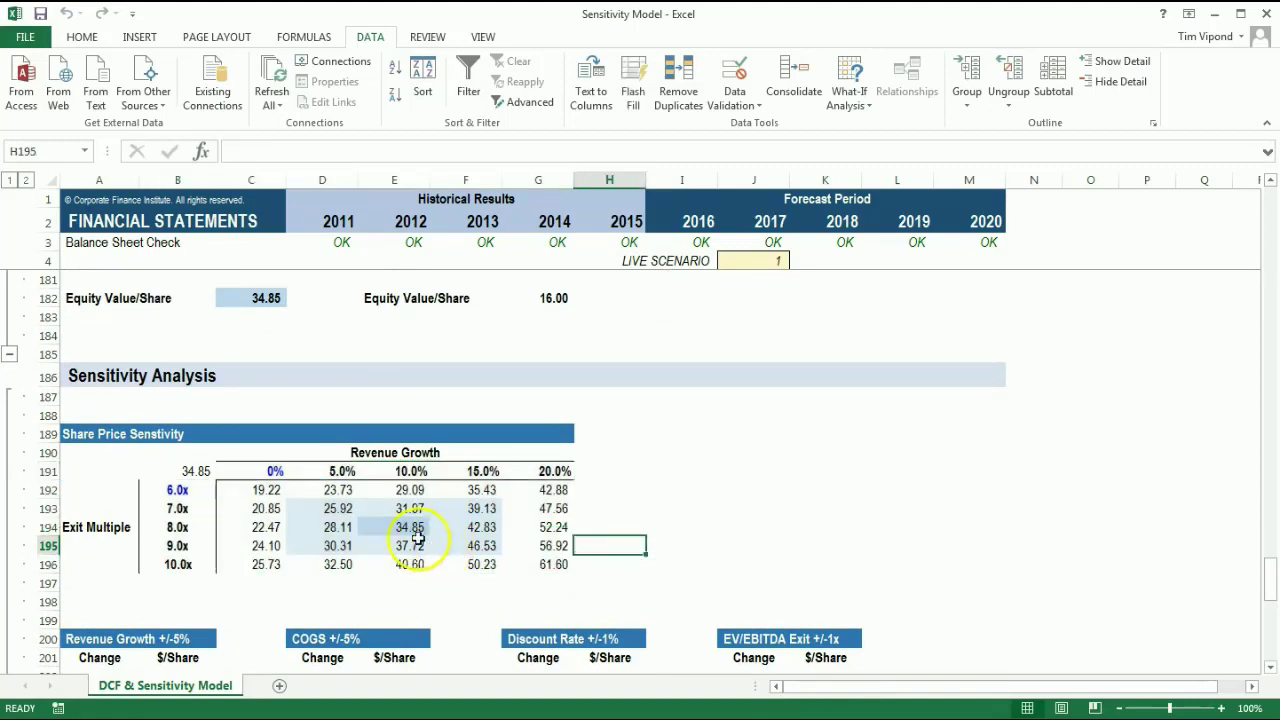
pyautogui.click(168, 530)
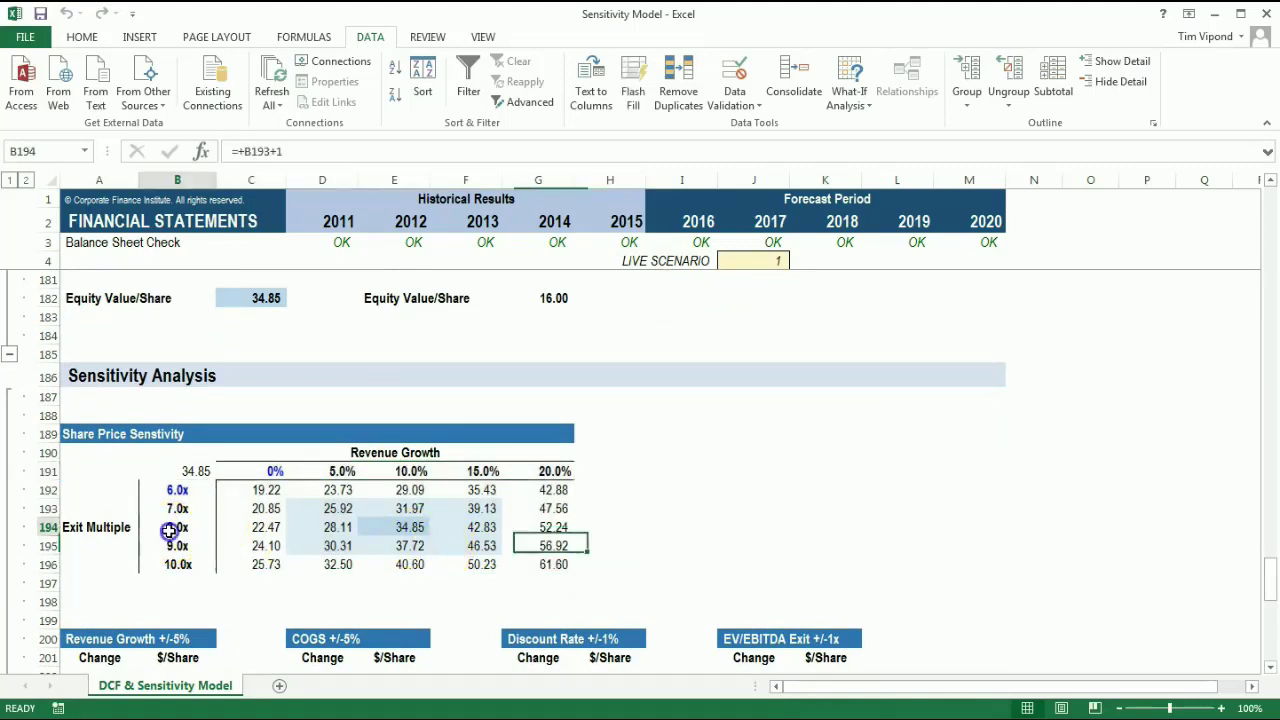
pyautogui.click(410, 471)
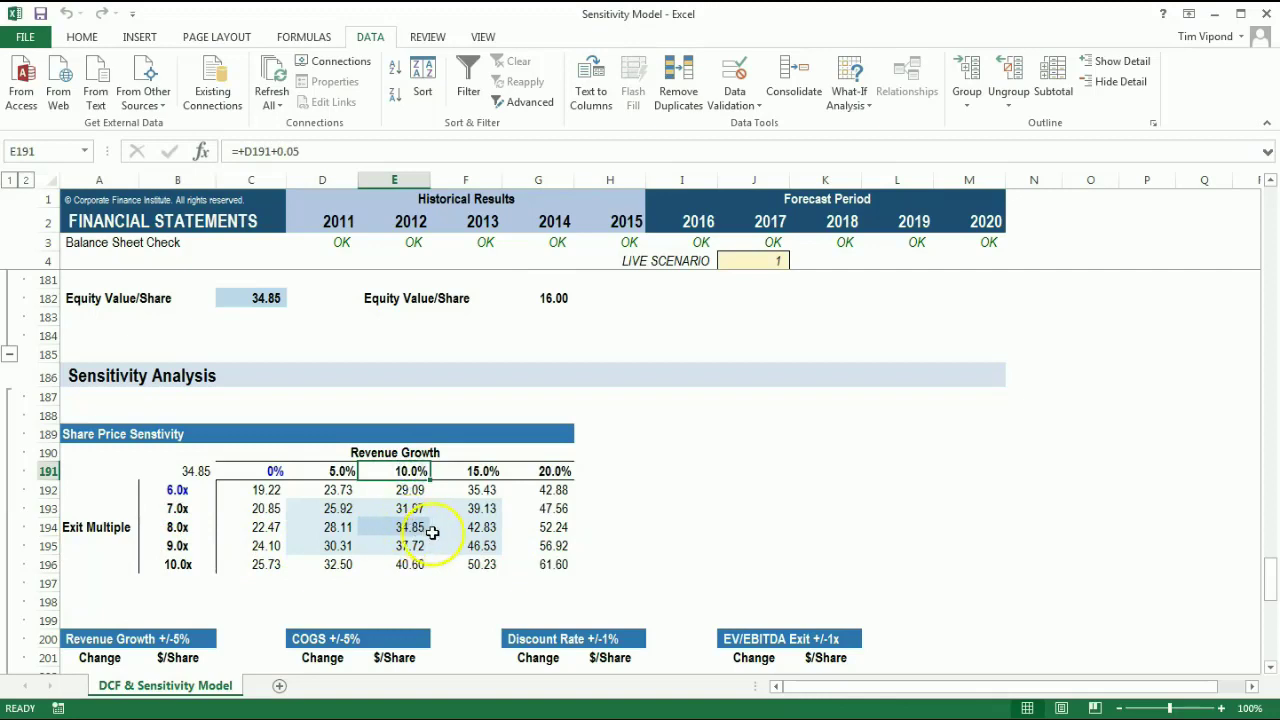
pyautogui.click(410, 527)
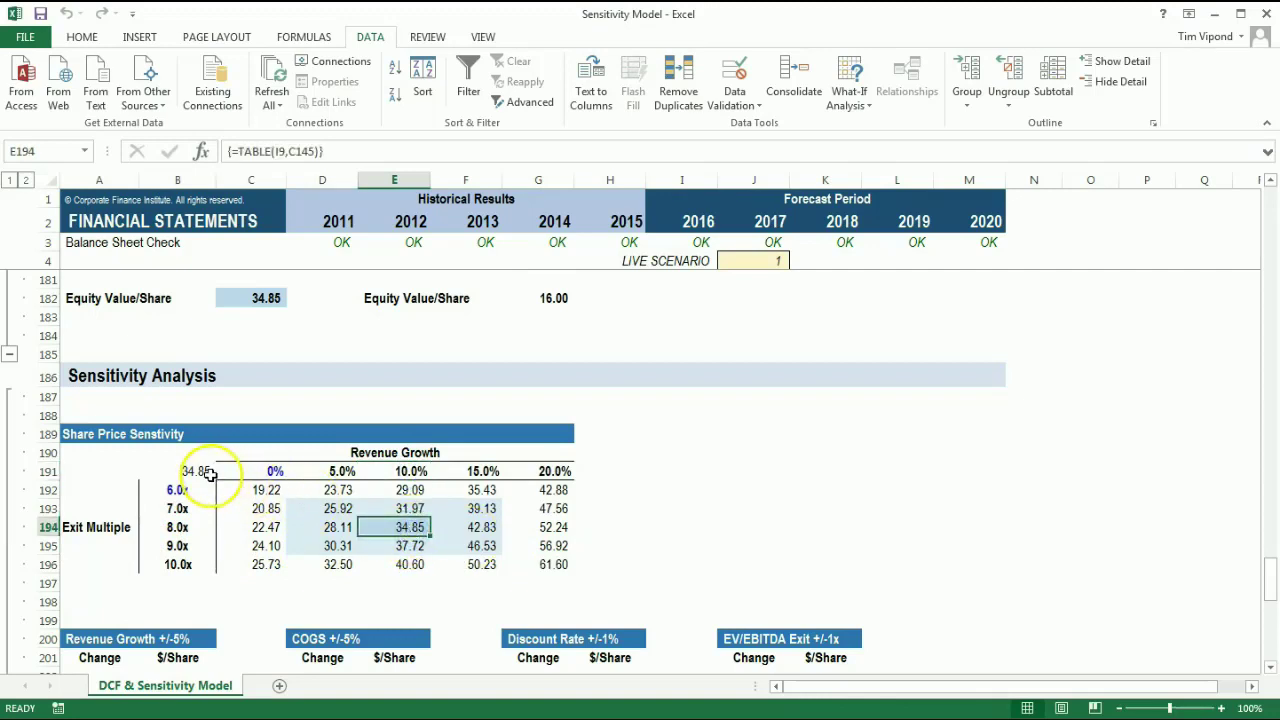
pyautogui.click(207, 471)
pyautogui.click(251, 297)
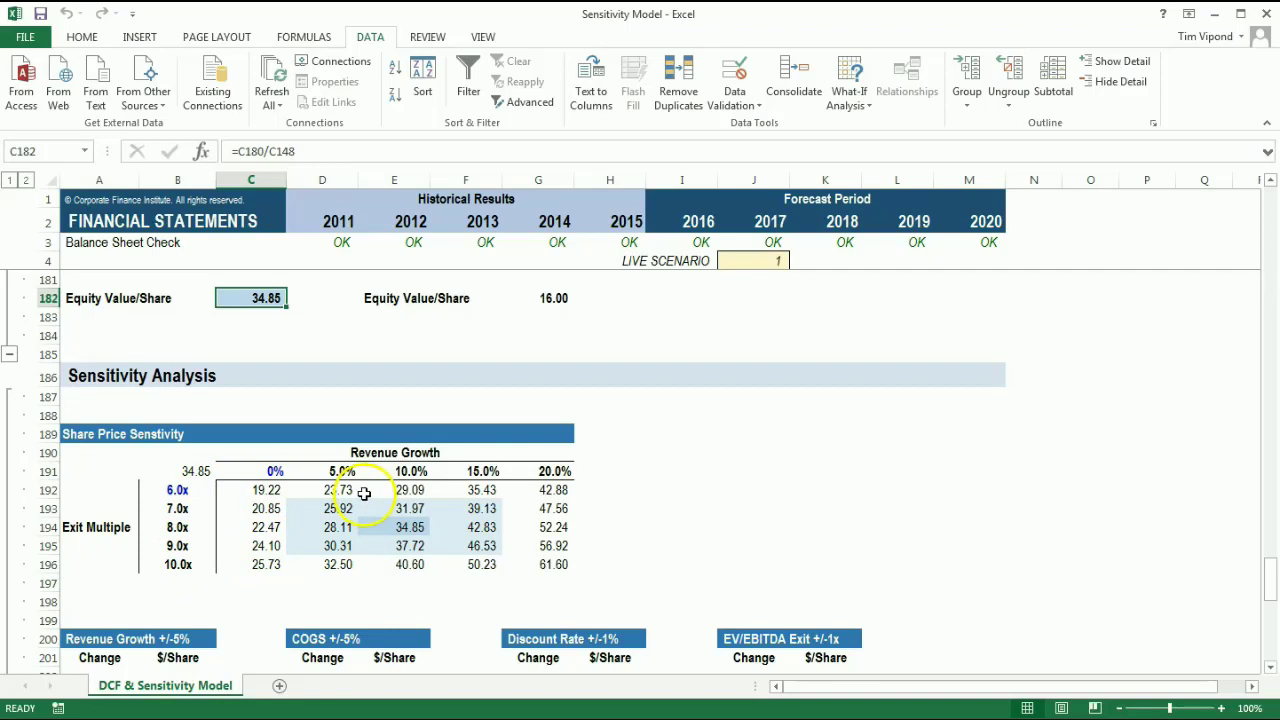
pyautogui.click(552, 566)
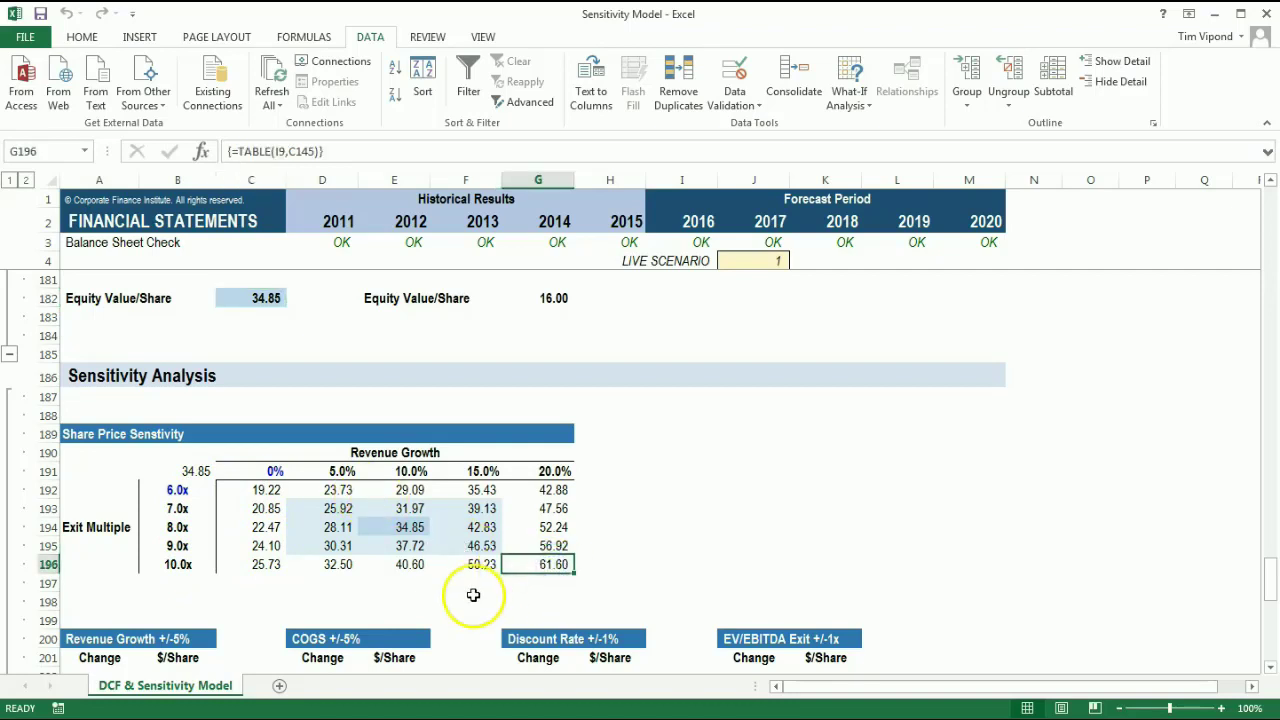
pyautogui.click(263, 490)
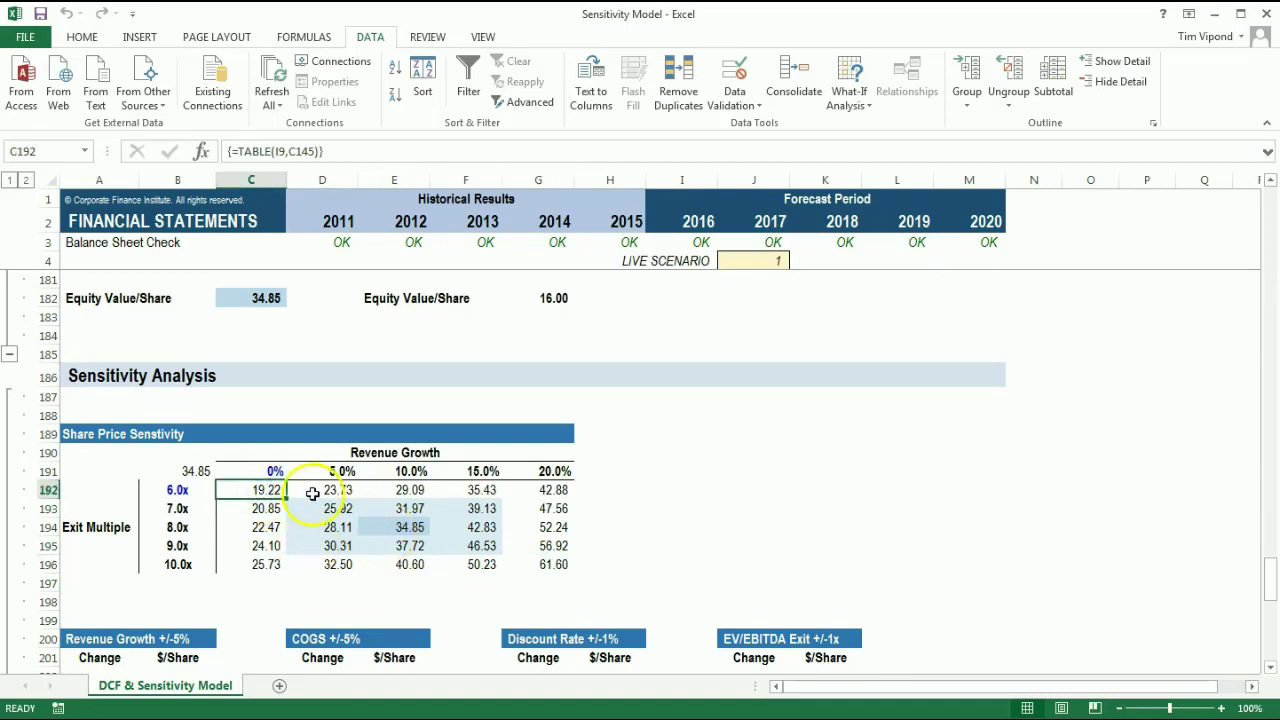
# Hide the sensitivity table's corner value in B191 by setting its font colour to white
pyautogui.click(190, 472)
pyautogui.click(82, 38)
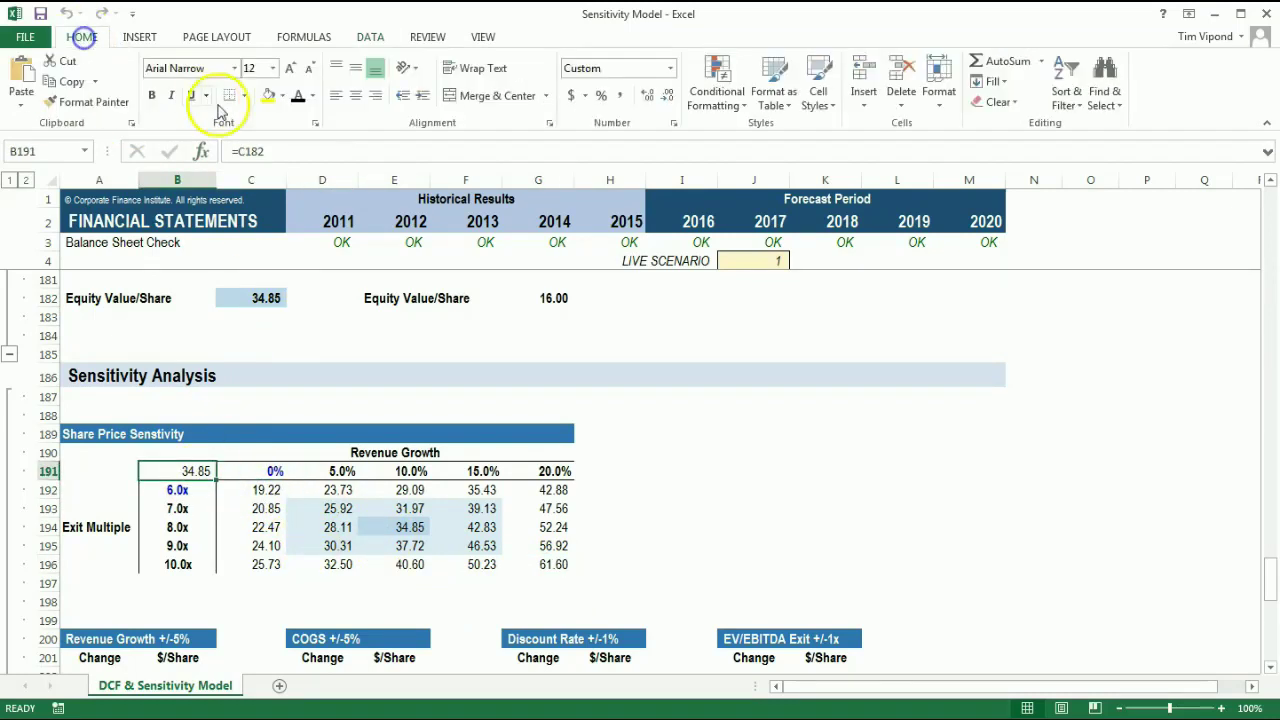
pyautogui.click(312, 95)
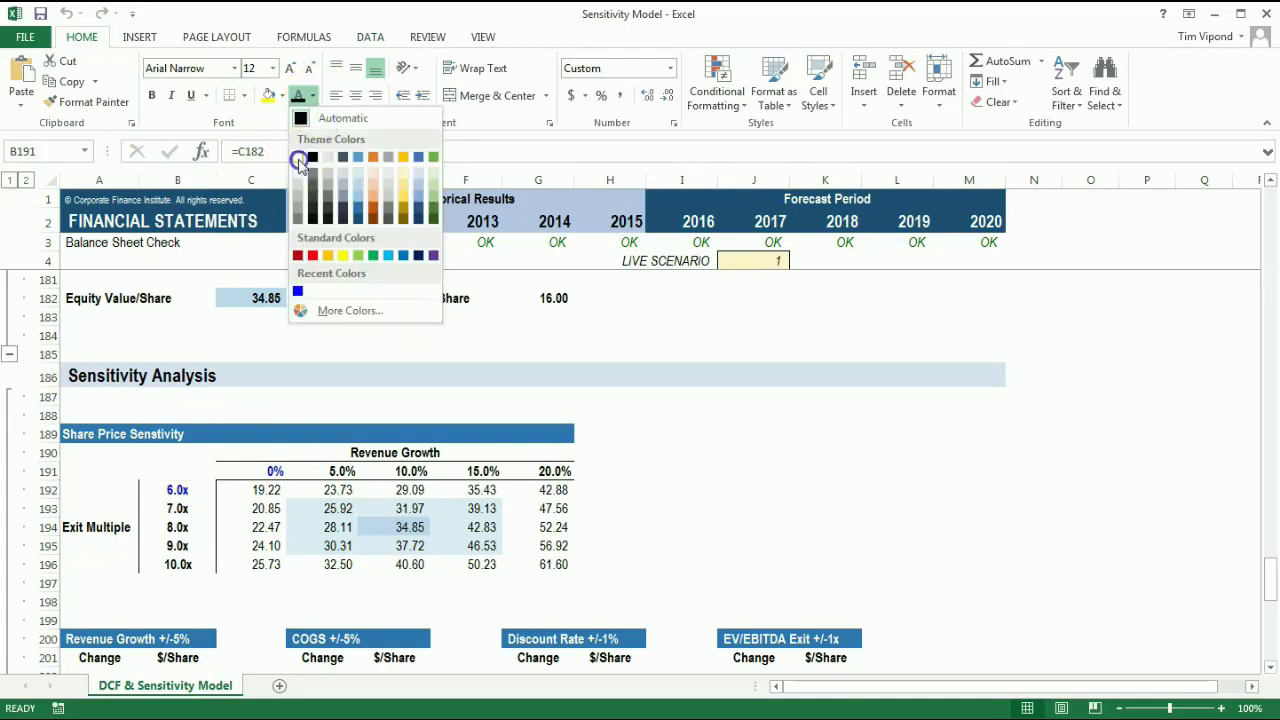
pyautogui.click(297, 157)
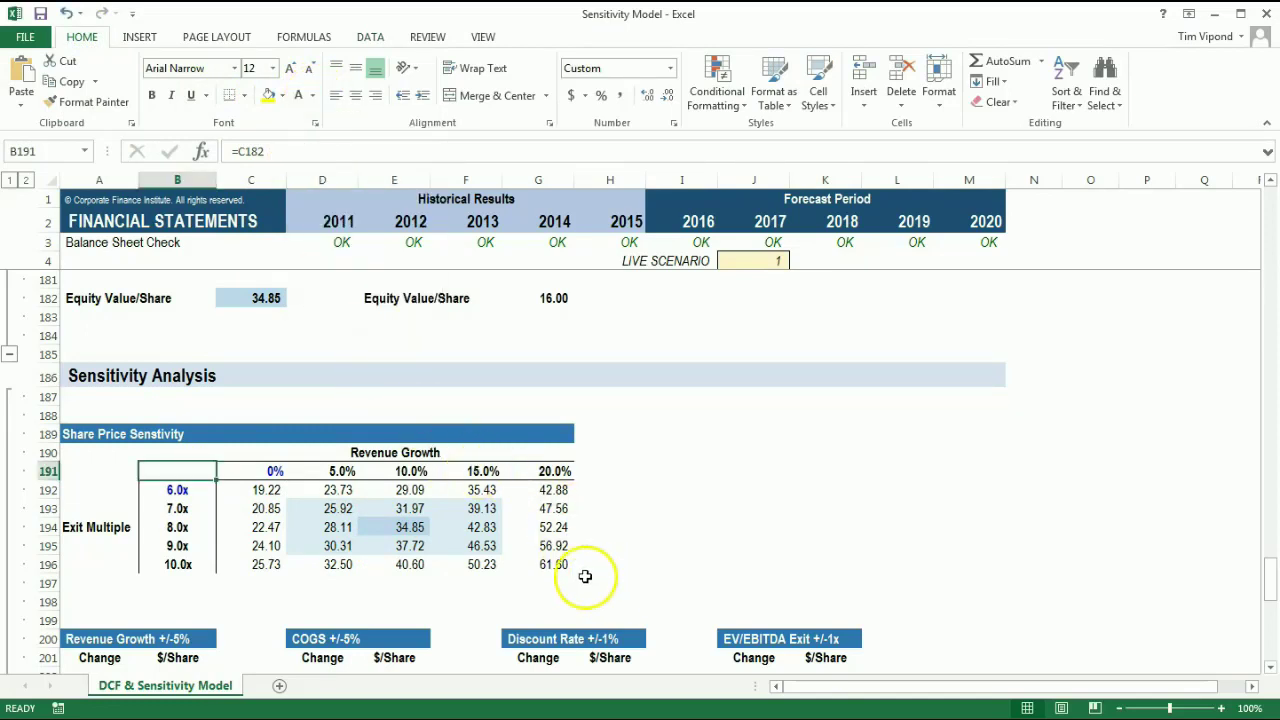
pyautogui.click(410, 529)
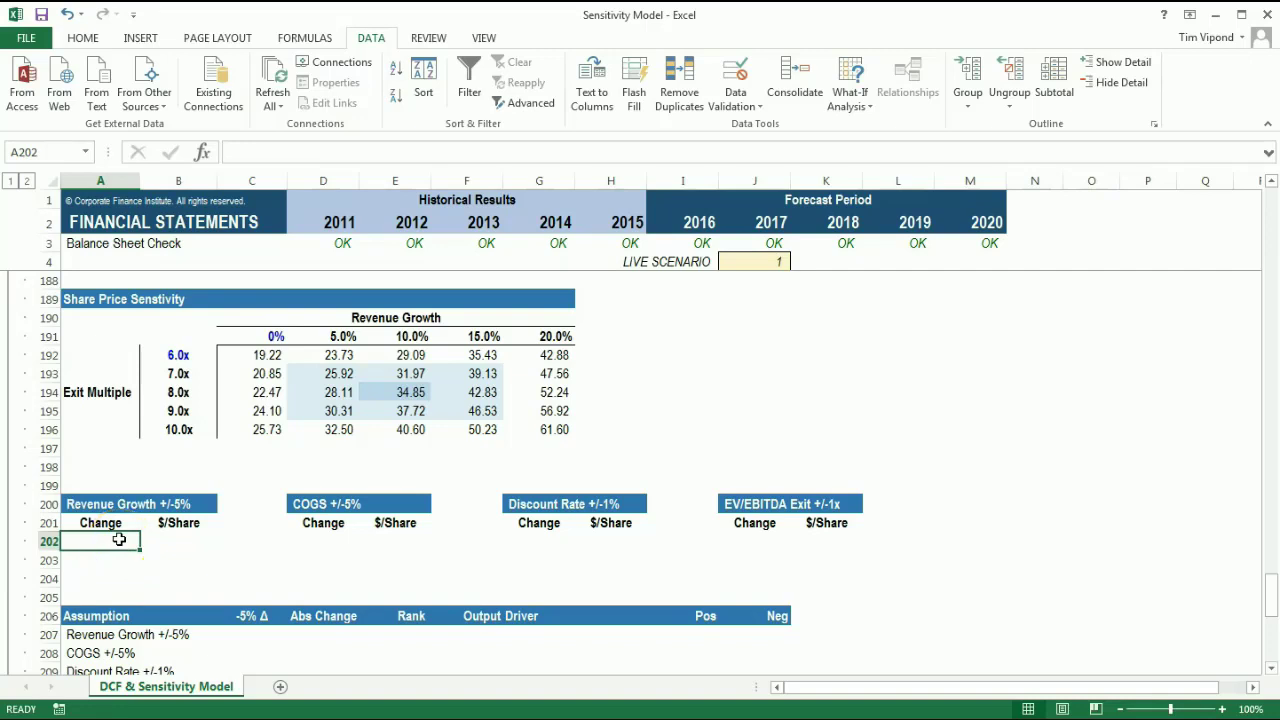
# Enter base changes of 0% for Revenue Growth, COGS and Discount Rate in A202, D202 and G202, and 0 for EV/EBITDA Exit in J202
pyautogui.write('0%')
pyautogui.hotkey('ctrl', 'Return')
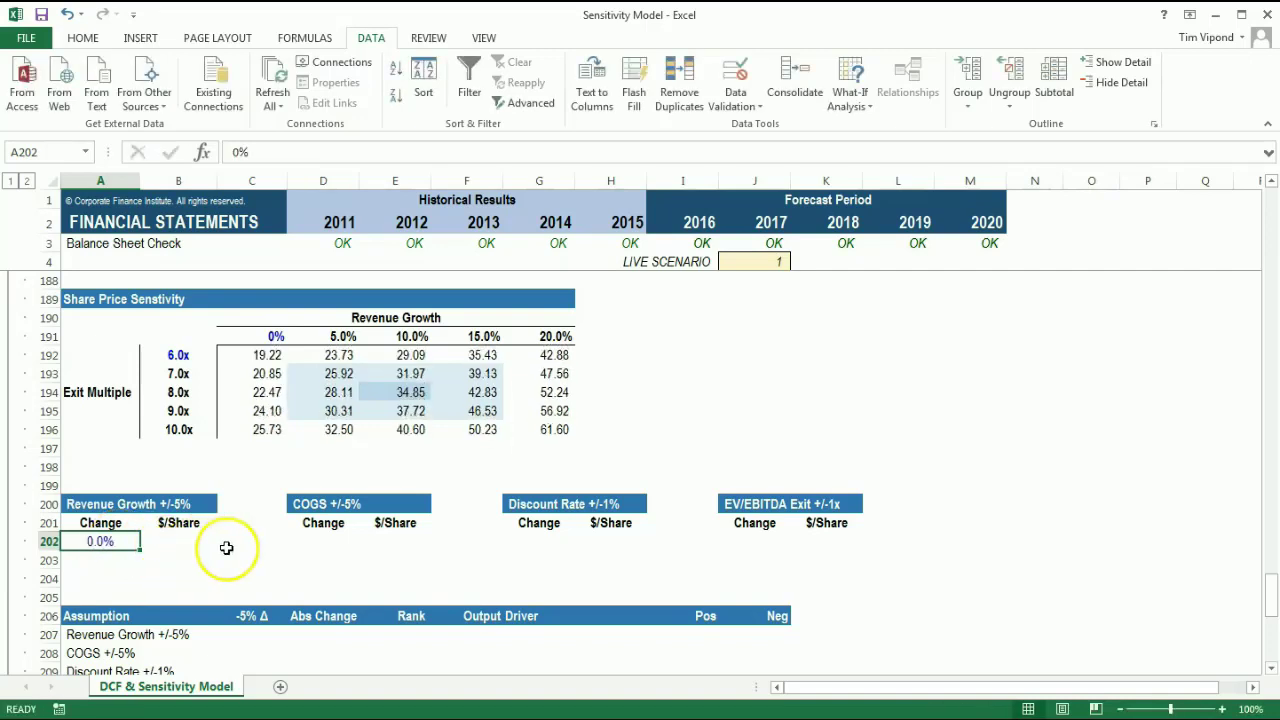
pyautogui.click(311, 540)
pyautogui.write('0')
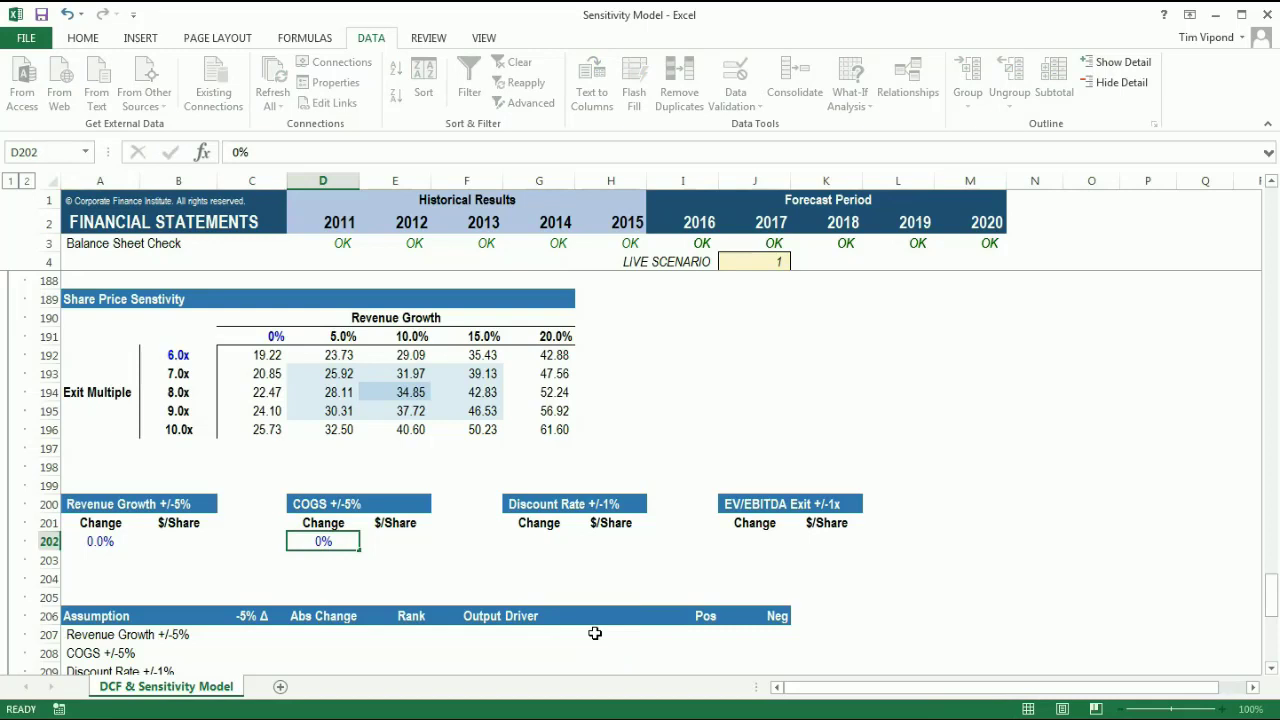
pyautogui.click(545, 540)
pyautogui.write('0%')
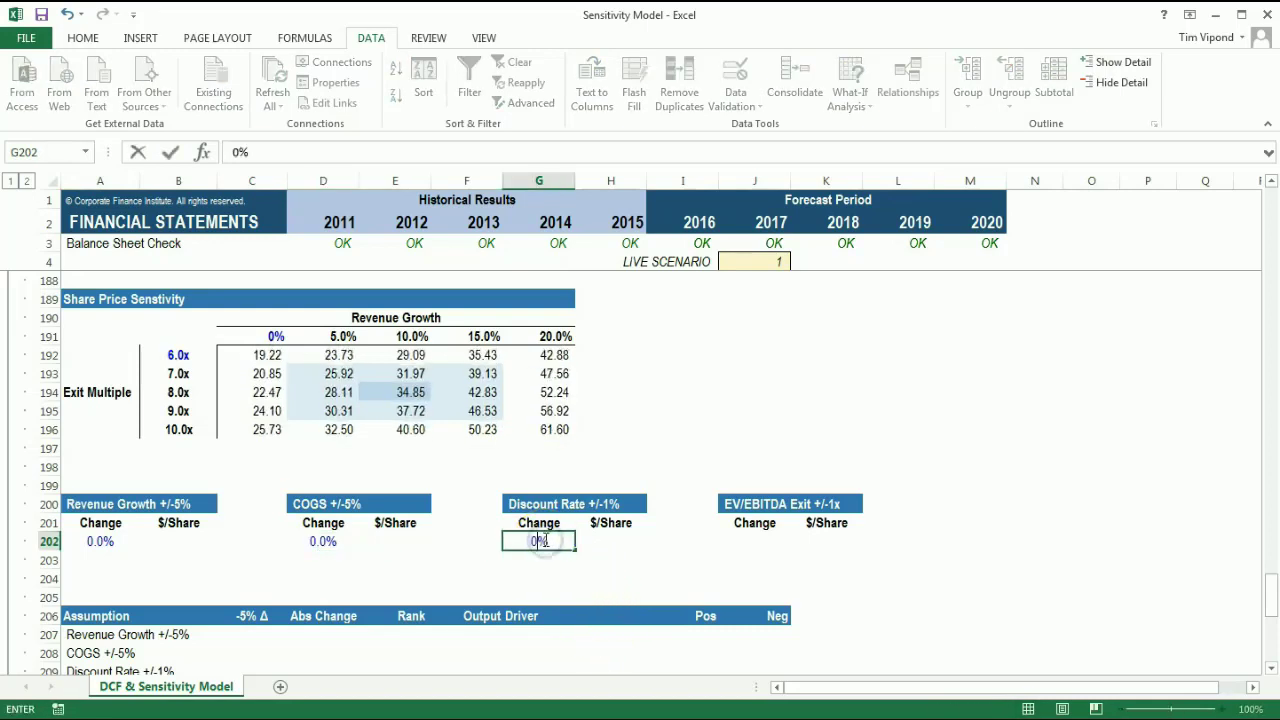
pyautogui.click(752, 540)
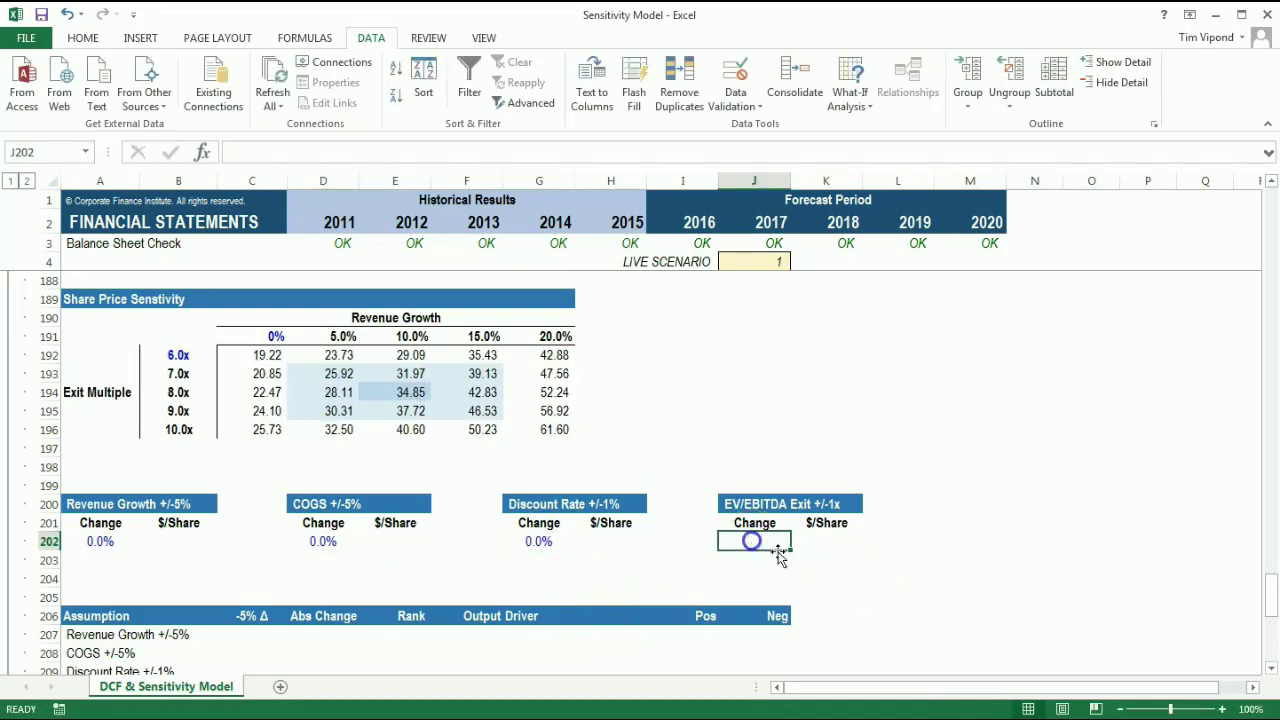
pyautogui.write('0')
pyautogui.hotkey('ctrl', 'Return')
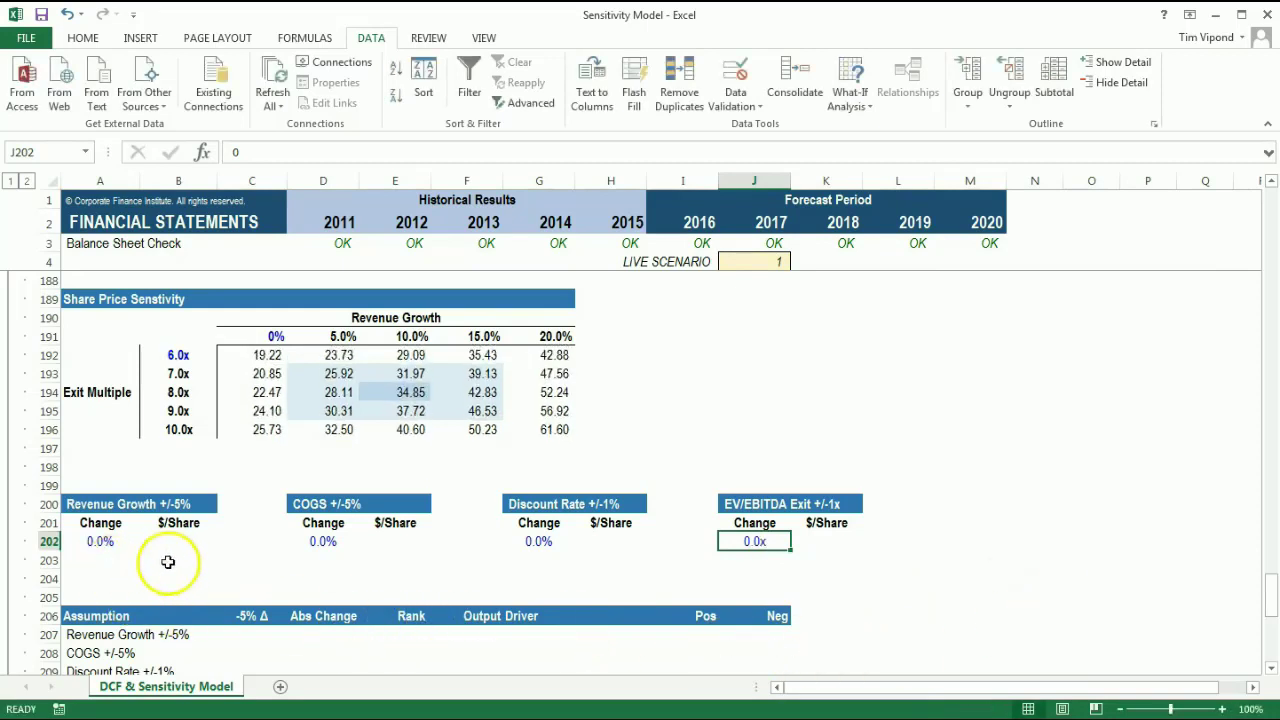
# Enter Revenue Growth changes of -5% in A203 and 5% in A204
pyautogui.click(112, 560)
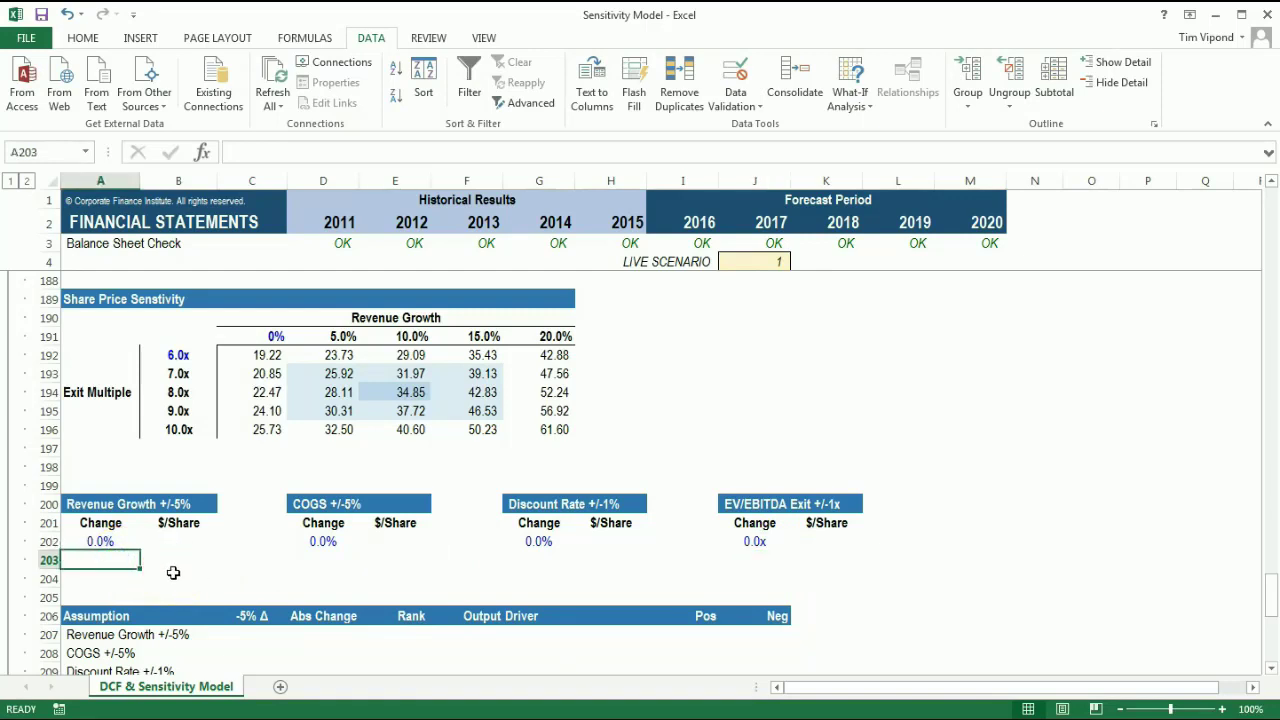
pyautogui.write('-5%')
pyautogui.hotkey('ctrl', 'Return')
pyautogui.press('Down')
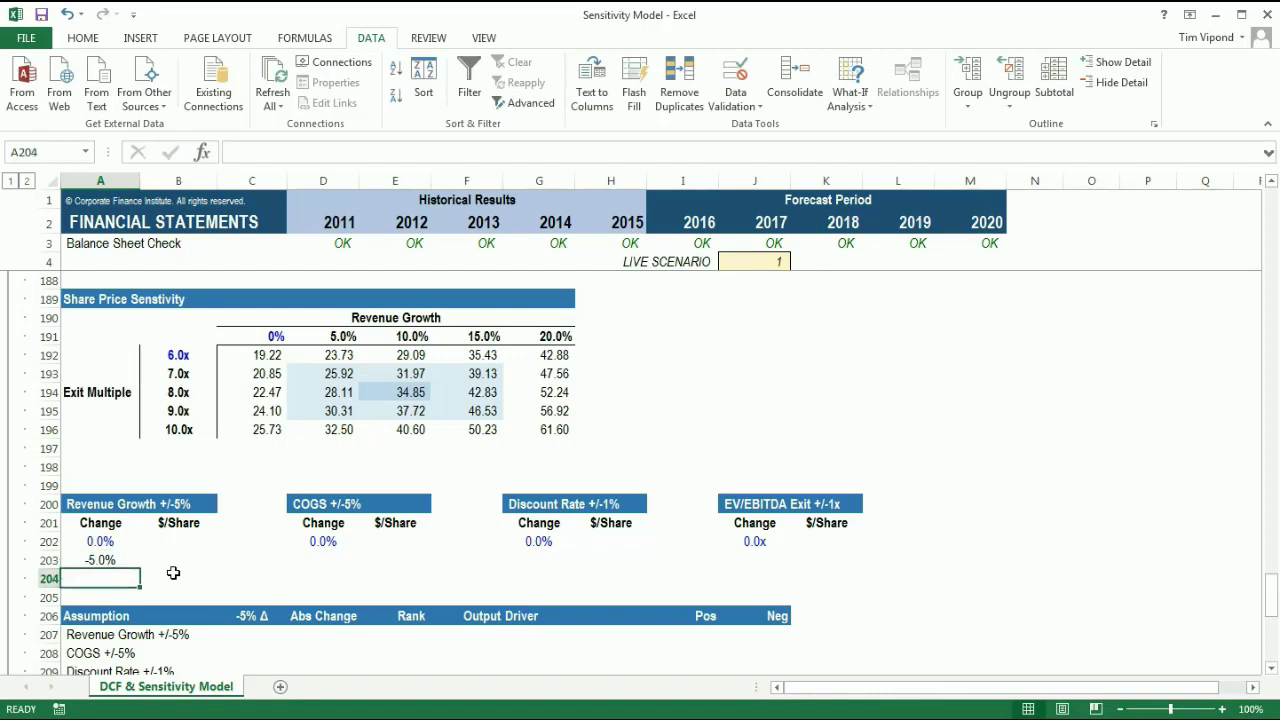
pyautogui.write('5%')
pyautogui.hotkey('ctrl', 'Return')
# Copy the -5% and +5% changes from A203:A204 into the COGS Change column at D203:D204
pyautogui.press('Up')
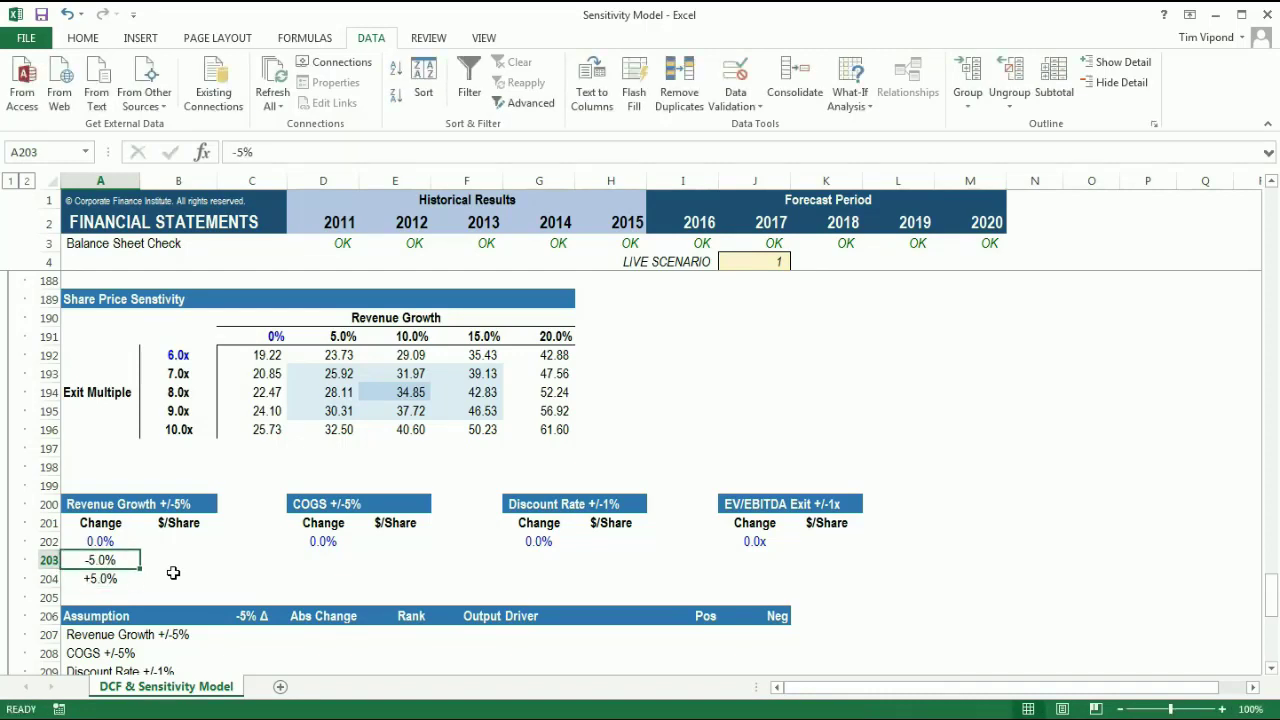
pyautogui.hotkey('shift', 'Down')
pyautogui.hotkey('ctrl', 'c')
pyautogui.press('Right')
pyautogui.press('Right')
pyautogui.press('Right')
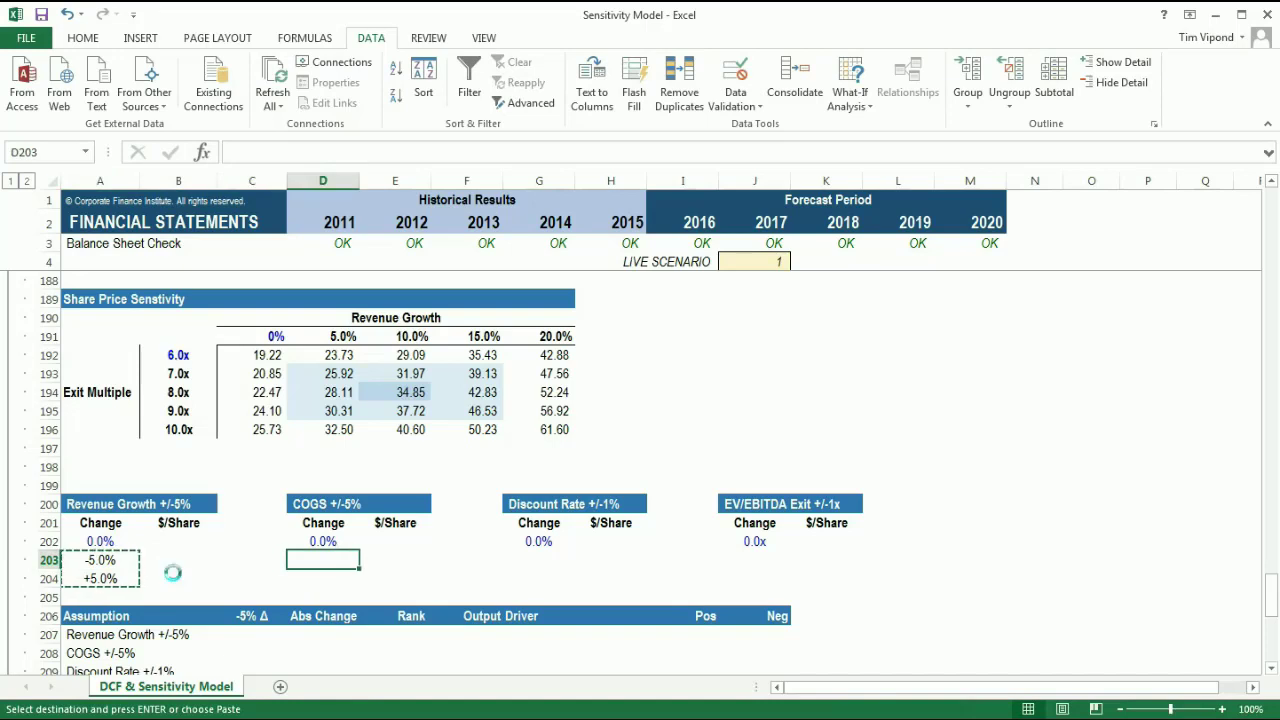
pyautogui.hotkey('ctrl', 'v')
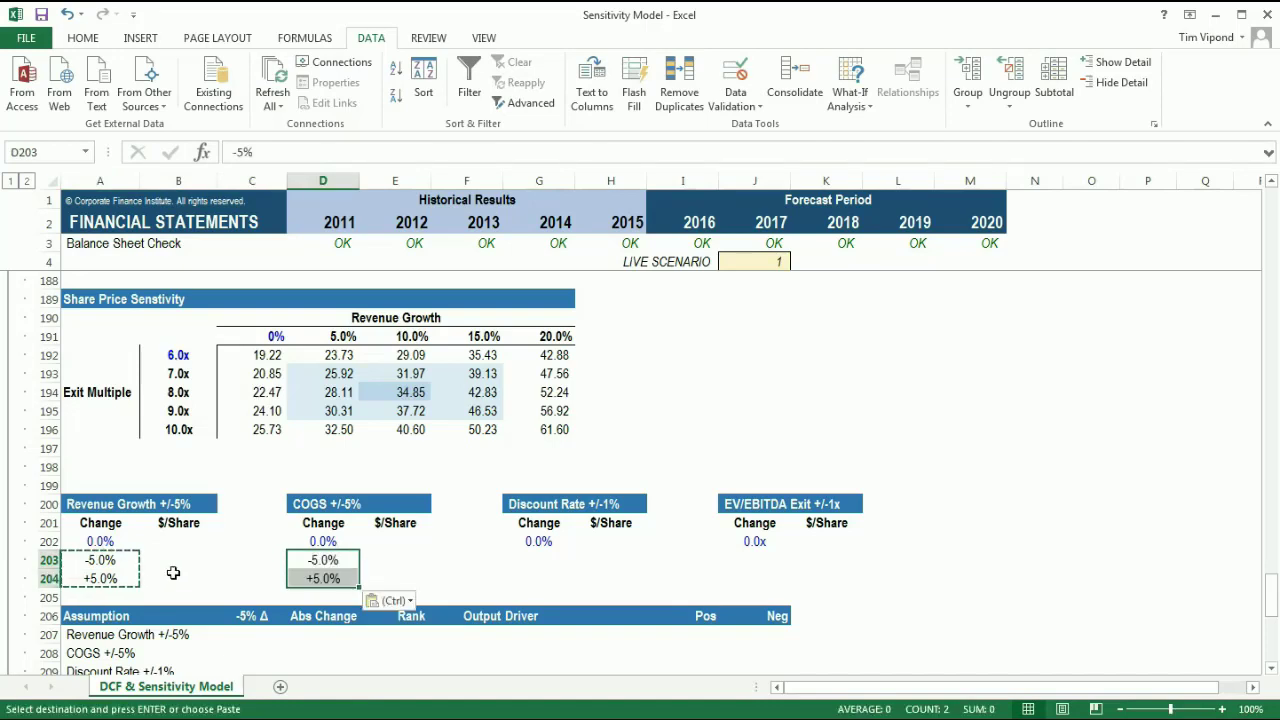
# Enter Discount Rate changes of -1% in G203 and 1% in G204
pyautogui.press('Right')
pyautogui.press('Right')
pyautogui.press('Right')
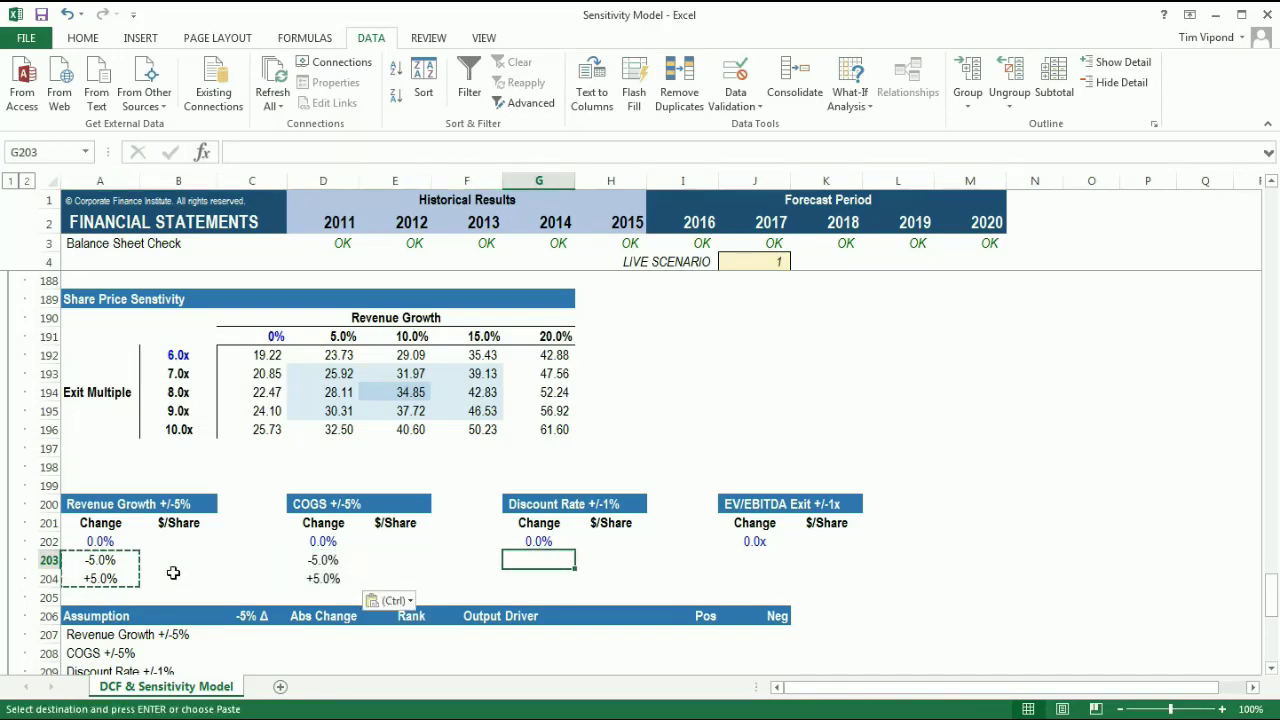
pyautogui.press('Escape')
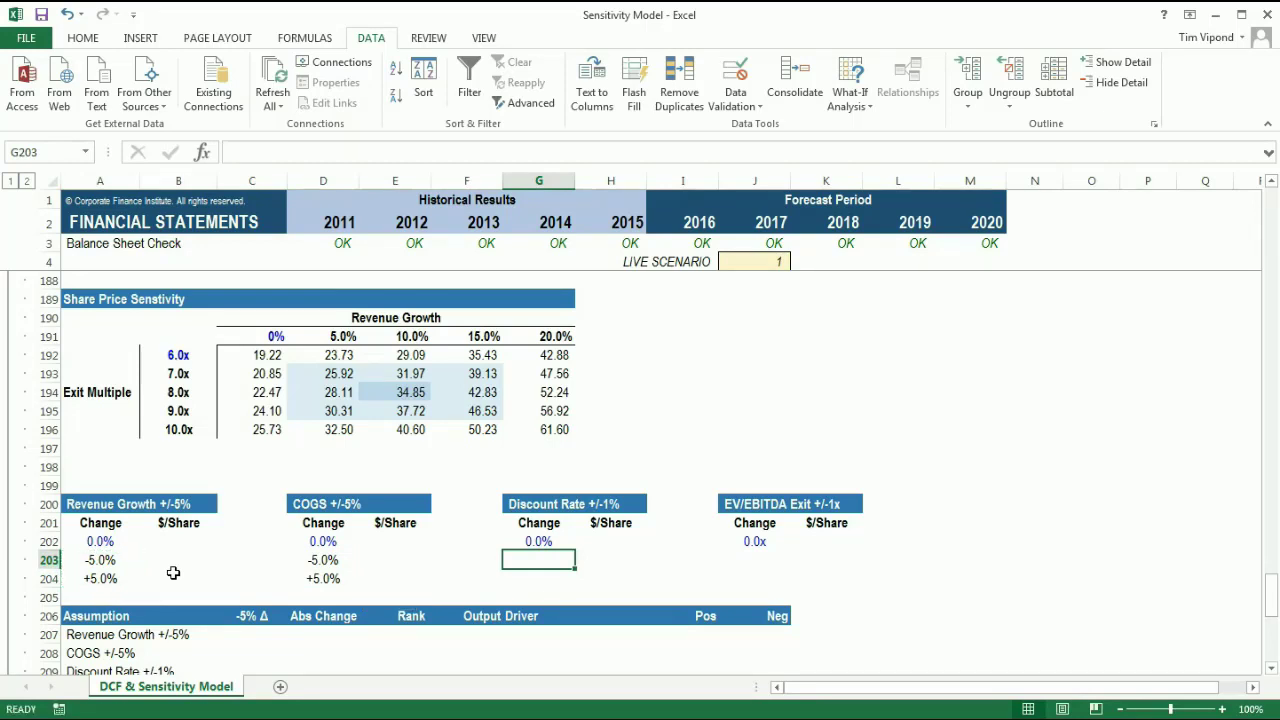
pyautogui.write('-1%')
pyautogui.press('Return')
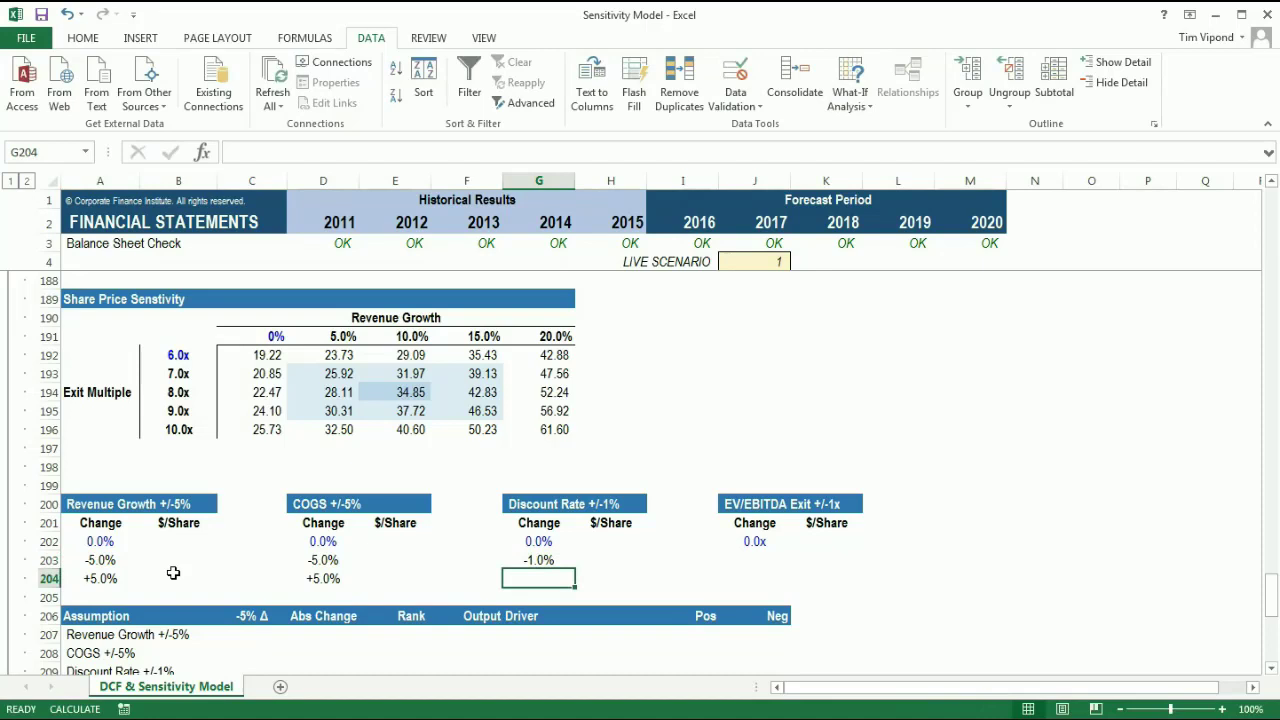
pyautogui.write('1%')
pyautogui.press('Right')
# Enter EV/EBITDA Exit changes of -1.0x in J203 and 1.0x in J204
pyautogui.press('Right')
pyautogui.press('Right')
pyautogui.press('Up')
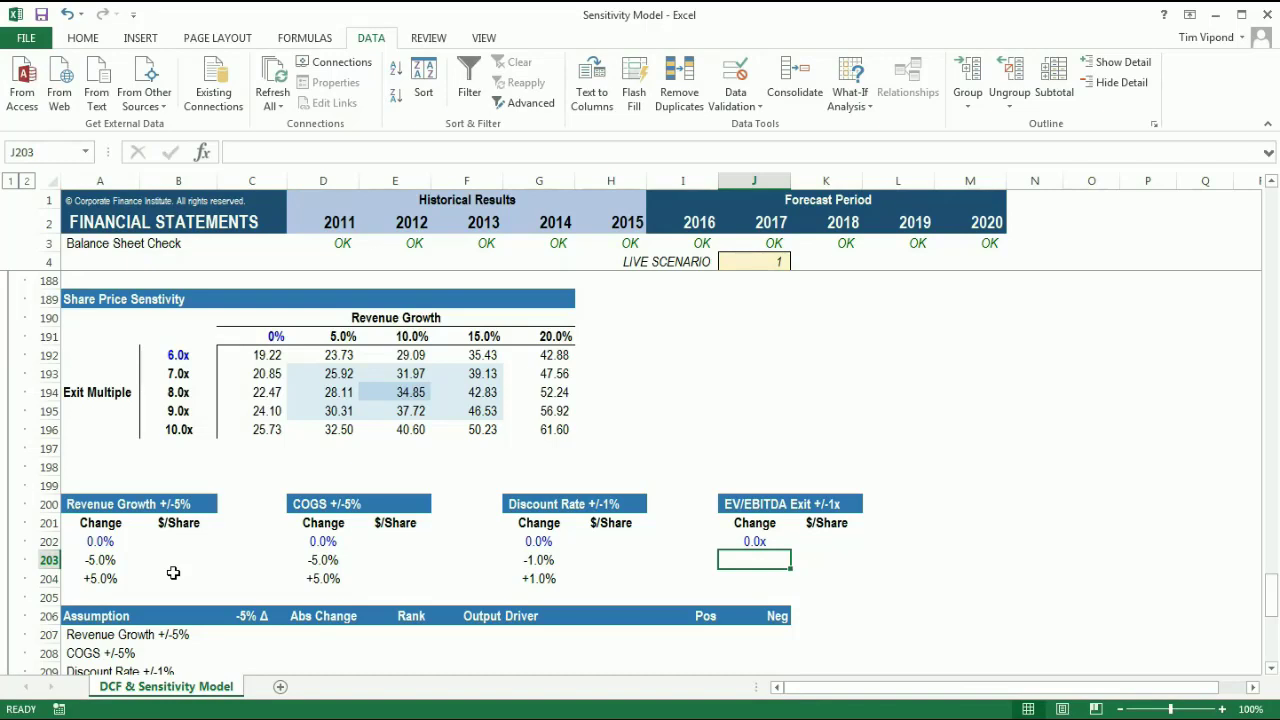
pyautogui.write('-1')
pyautogui.press('Return')
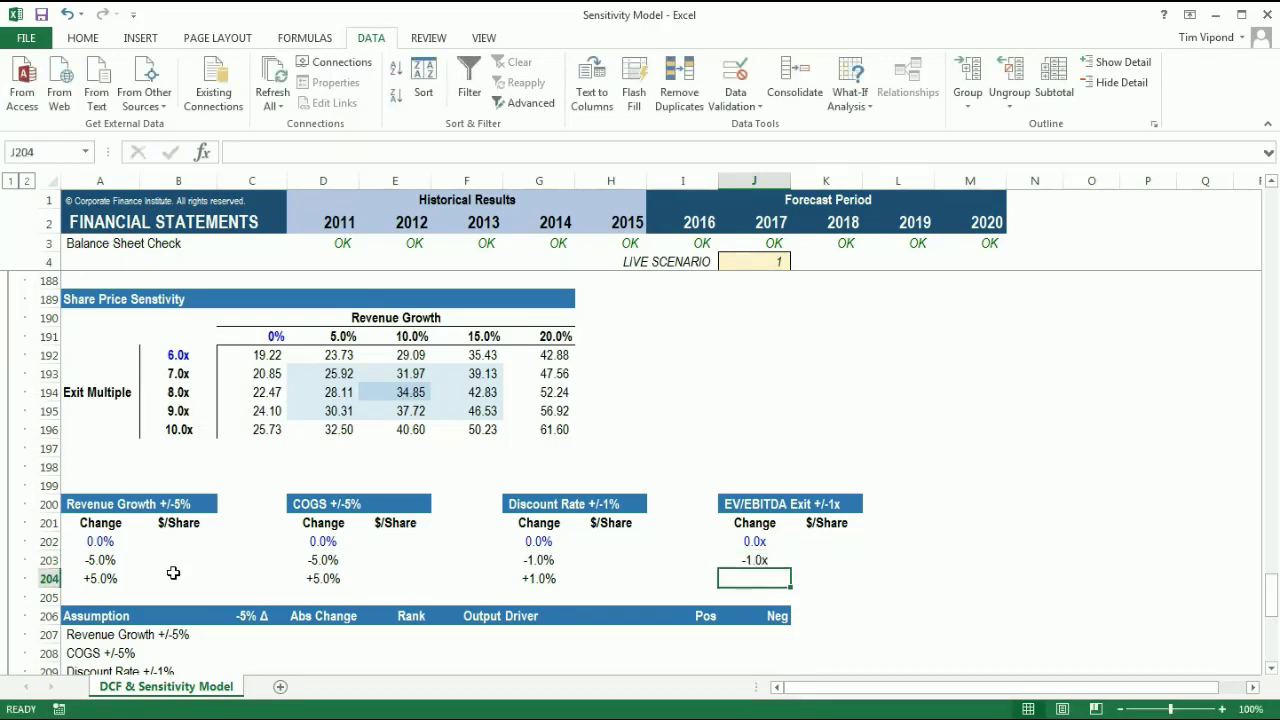
pyautogui.write('1.0x')
pyautogui.press('Left')
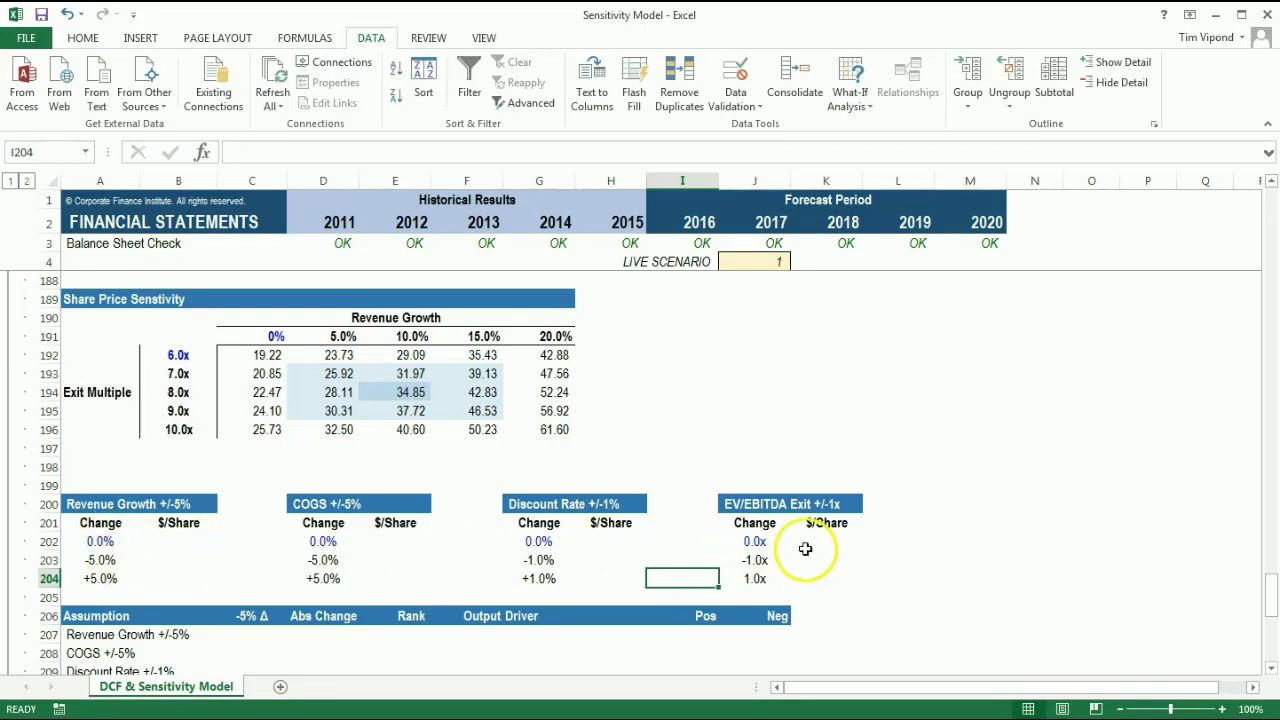
# Add the absolute Revenue Growth change cell $A$202 to the 2016 revenue formula in I56, making it =H56*((1+I39+$A$202))
pyautogui.click(162, 545)
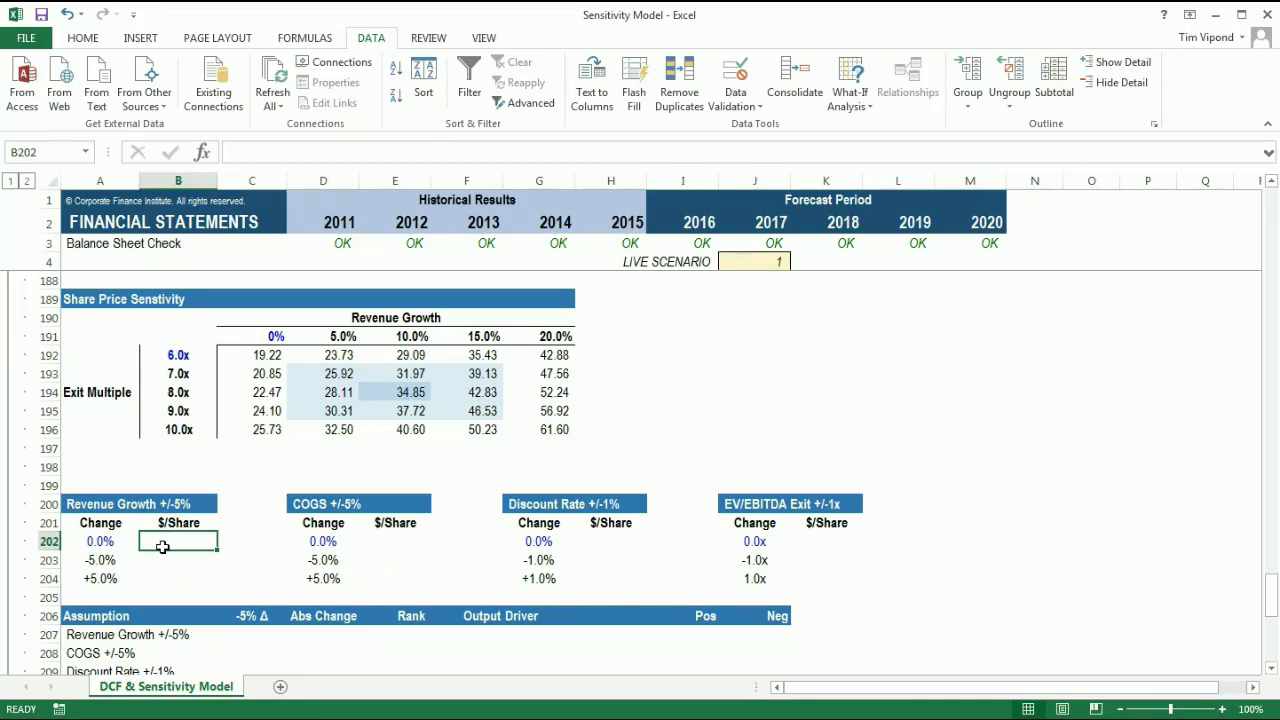
pyautogui.click(108, 541)
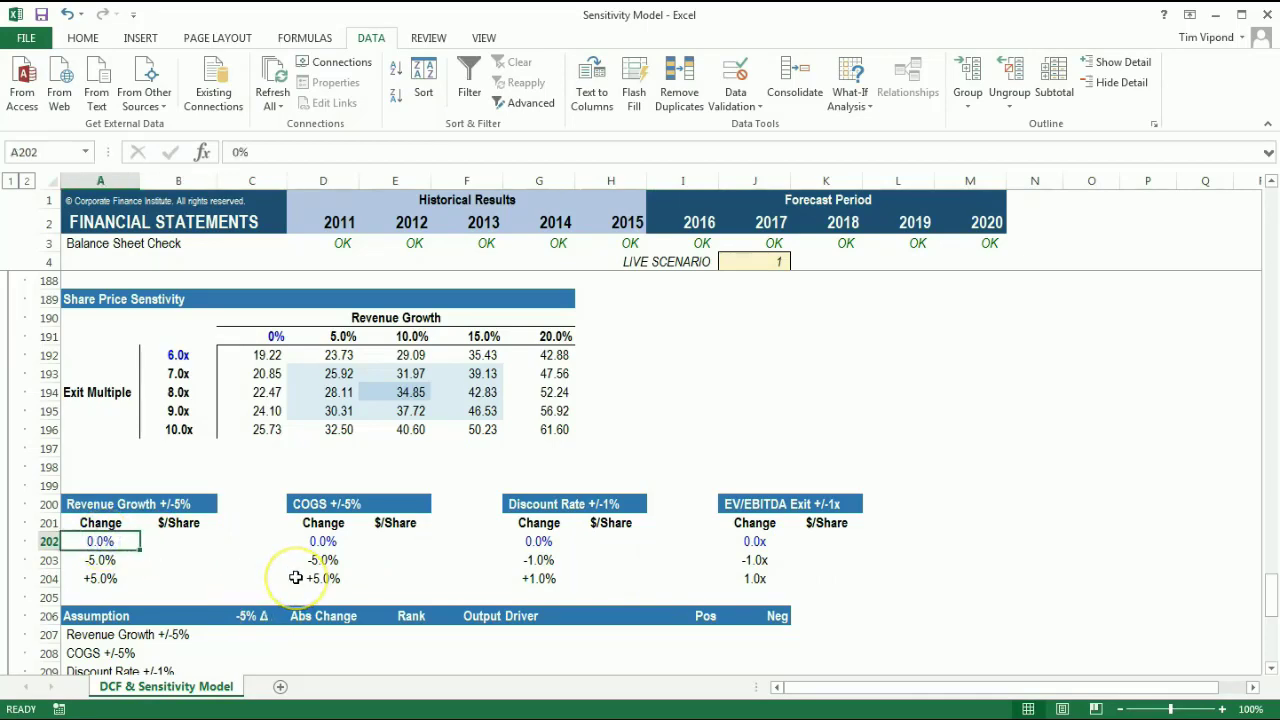
pyautogui.scroll(20, 295, 578)
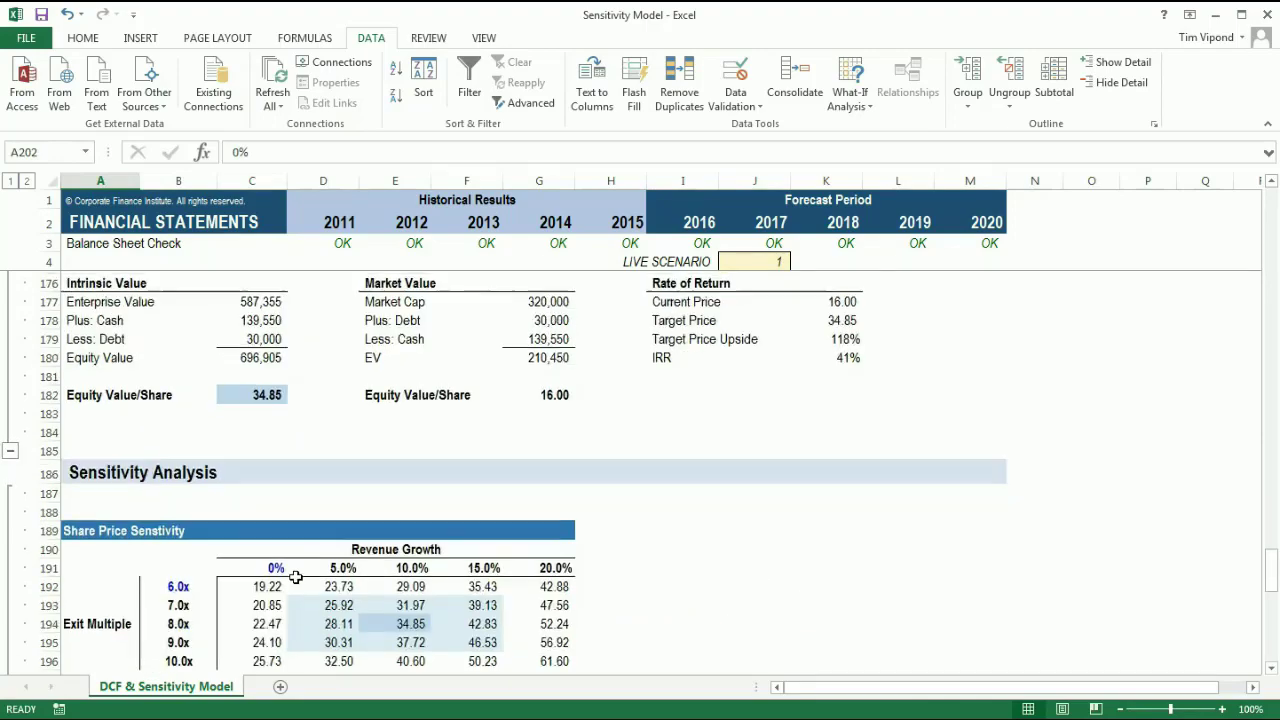
pyautogui.scroll(15, 295, 578)
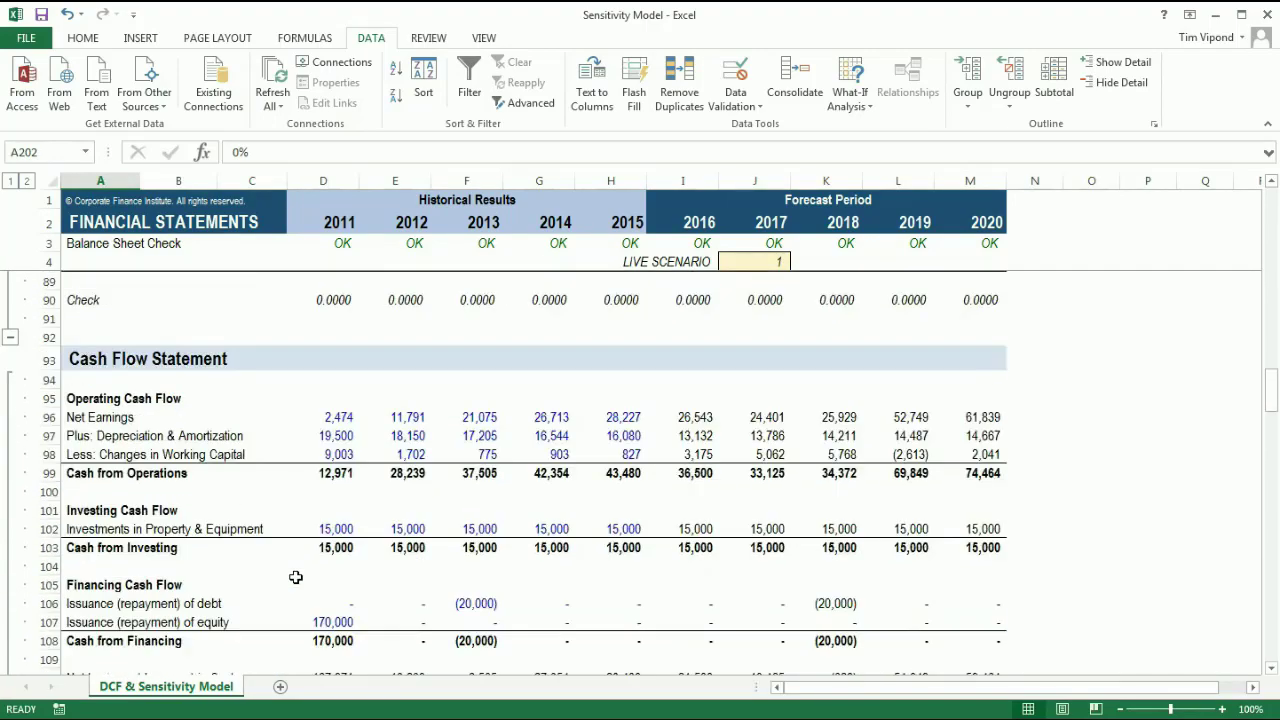
pyautogui.scroll(5, 295, 578)
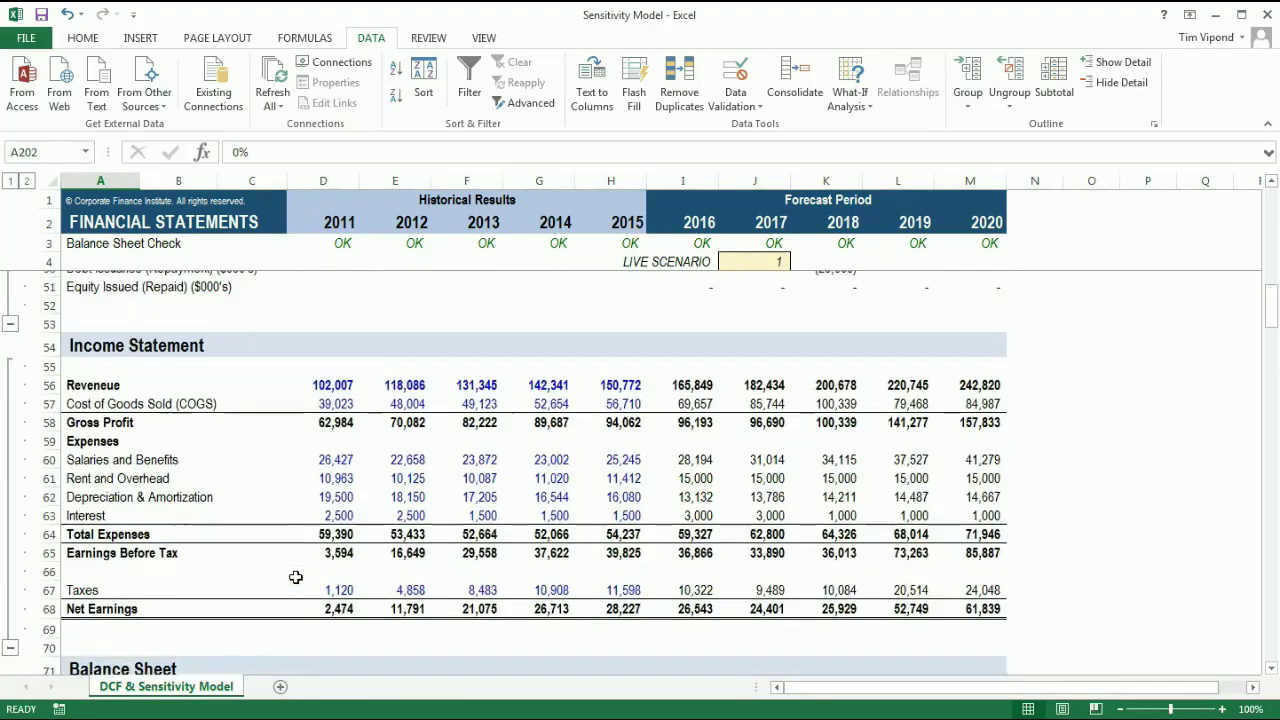
pyautogui.scroll(-1, 295, 578)
pyautogui.click(682, 397)
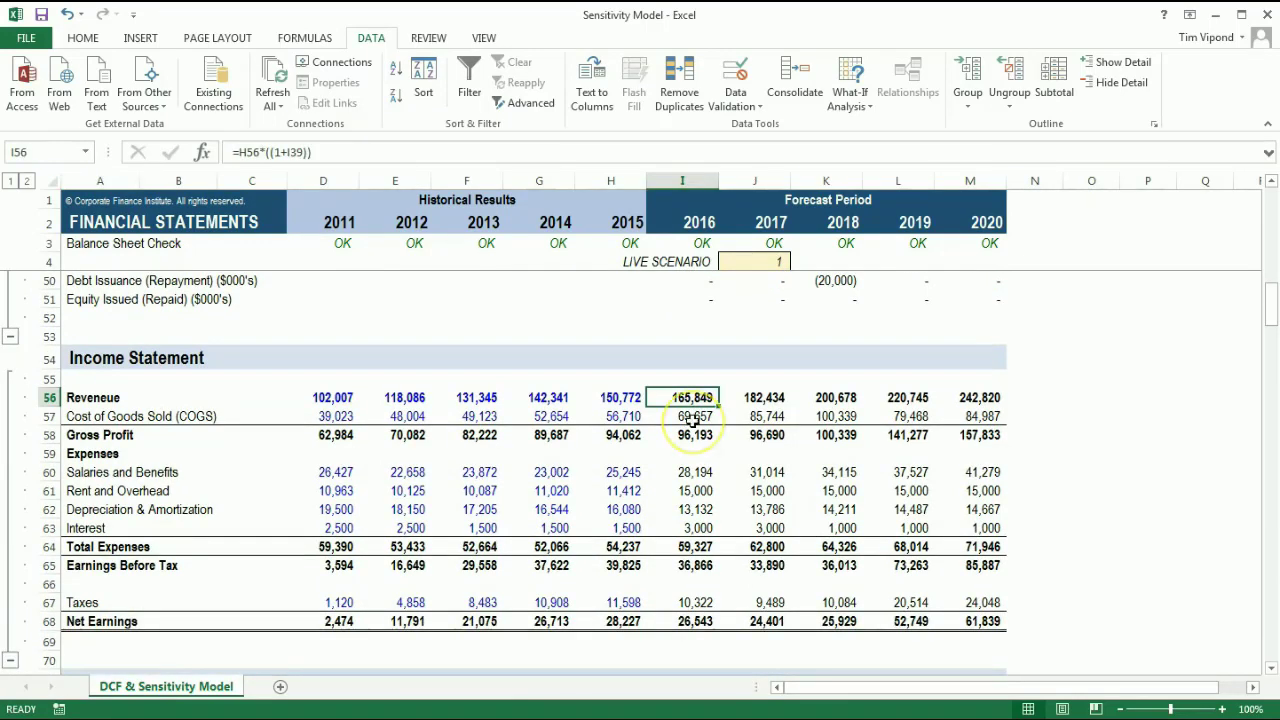
pyautogui.press('F2')
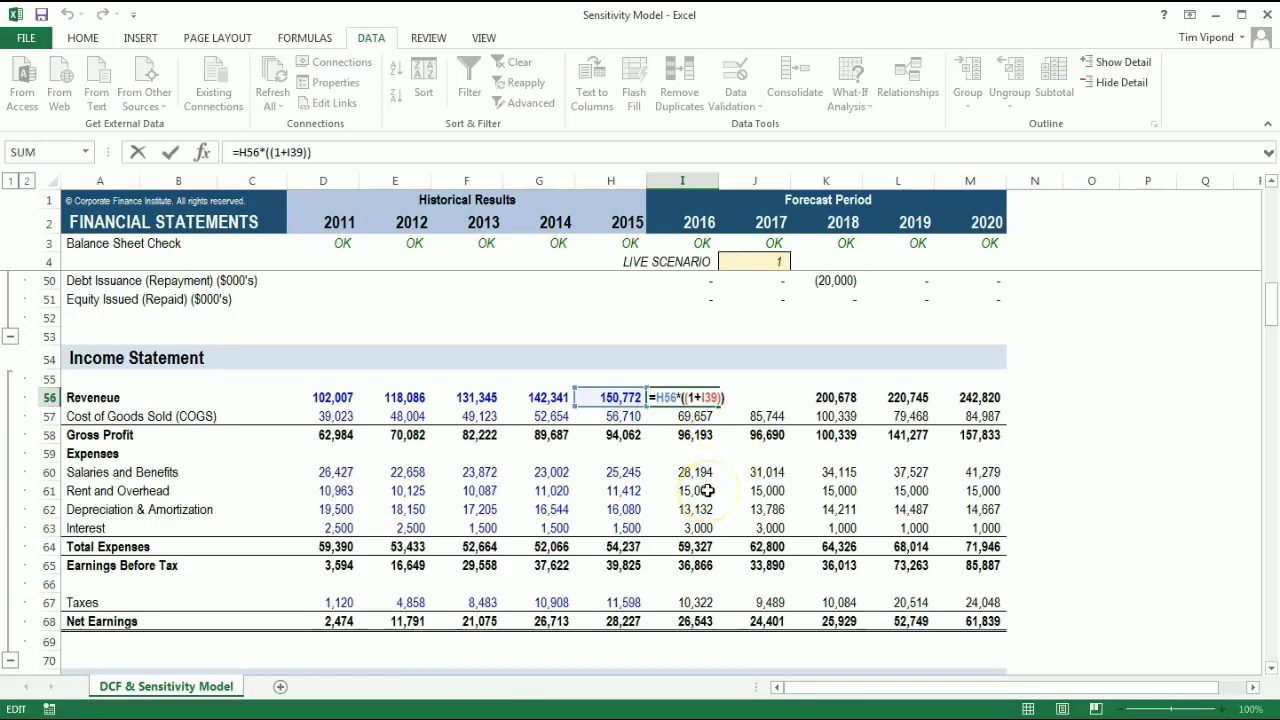
pyautogui.scroll(8, 707, 490)
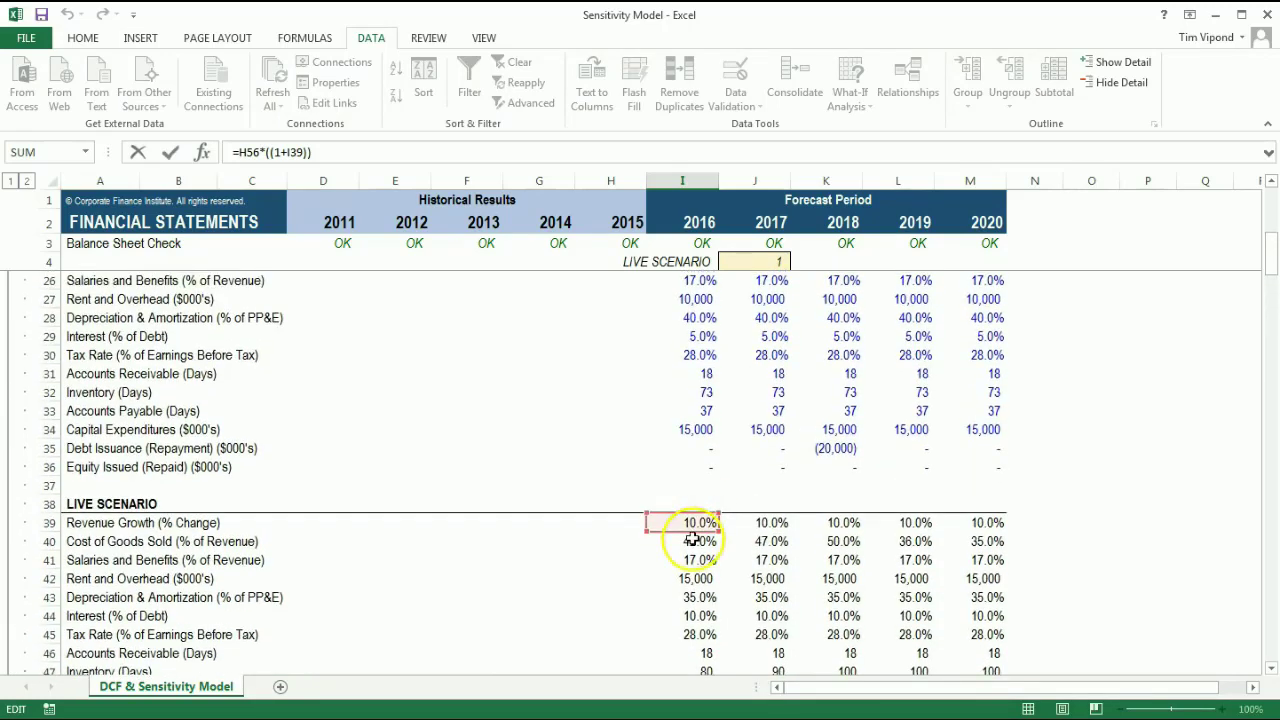
pyautogui.scroll(-7, 693, 540)
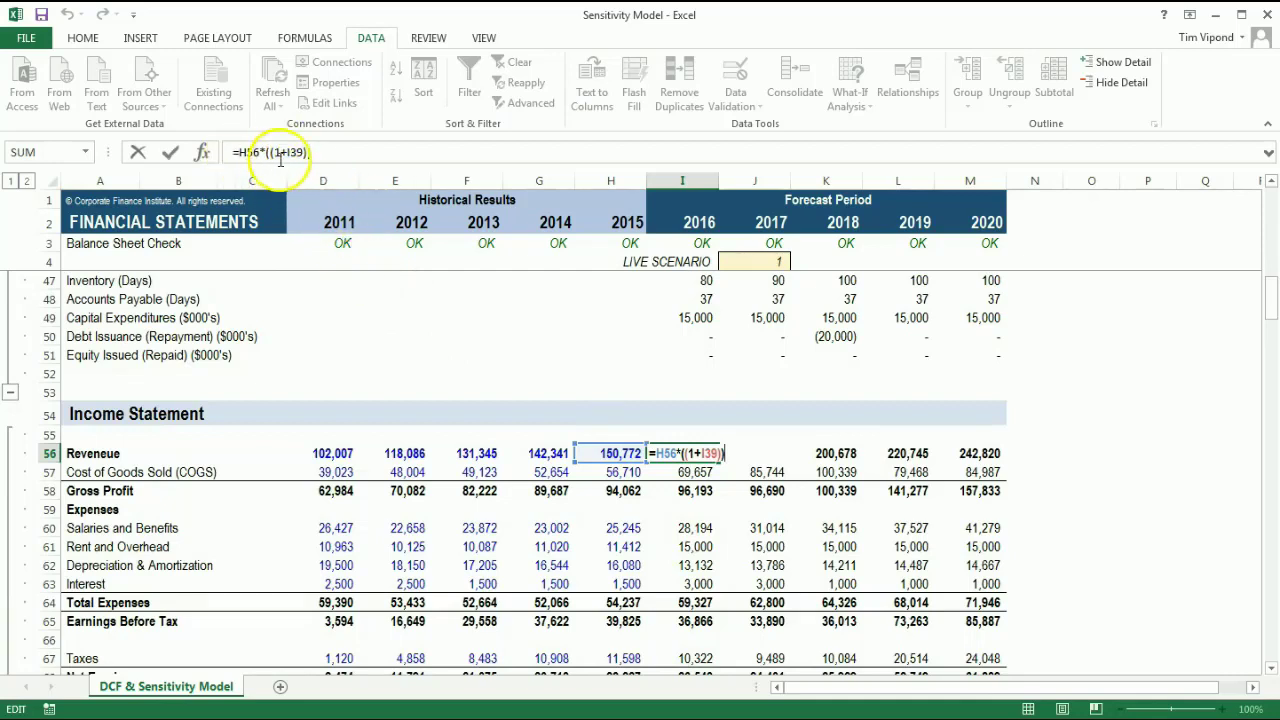
pyautogui.write(')')
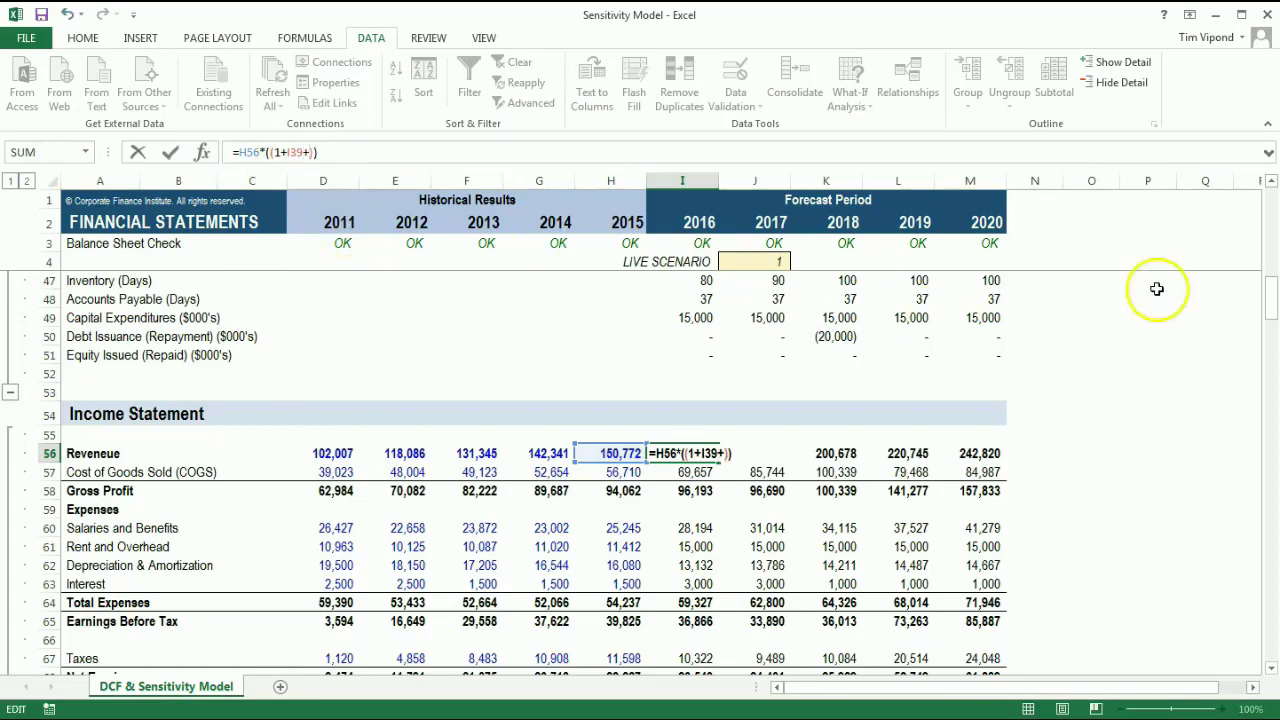
pyautogui.moveTo(1270, 290); pyautogui.dragTo(1268, 600)
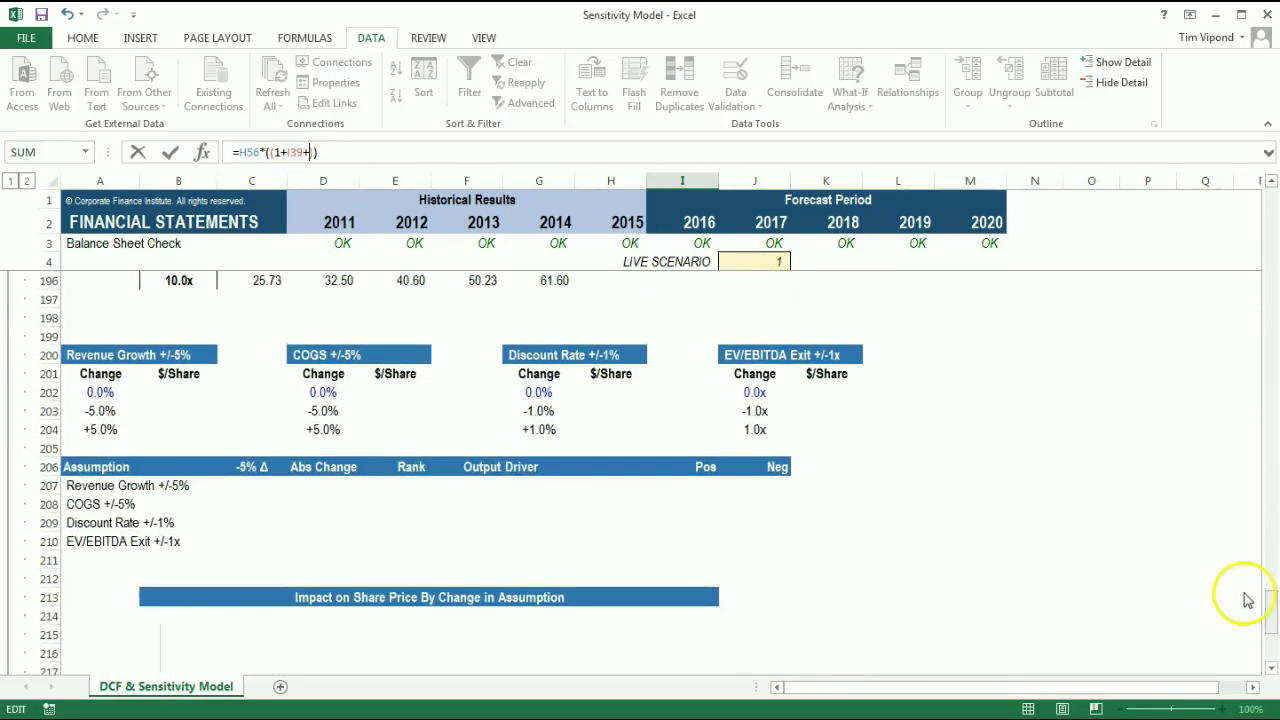
pyautogui.click(100, 392)
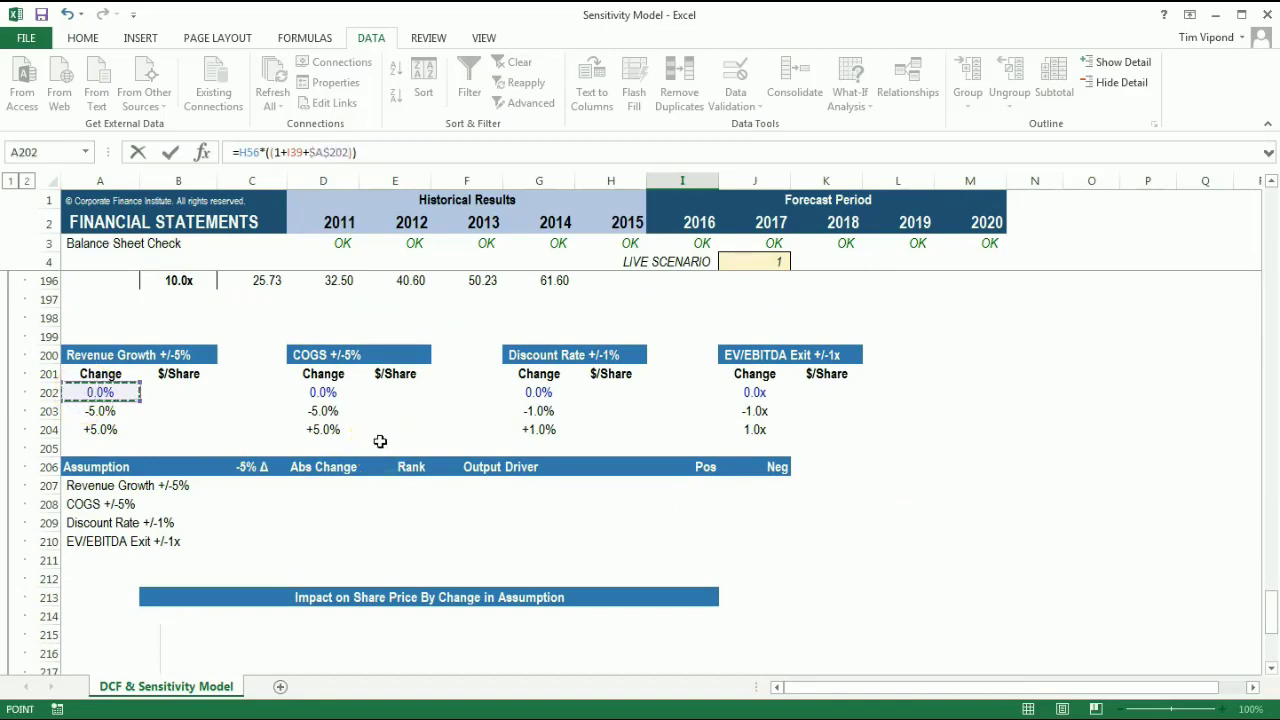
pyautogui.hotkey('ctrl', 'Return')
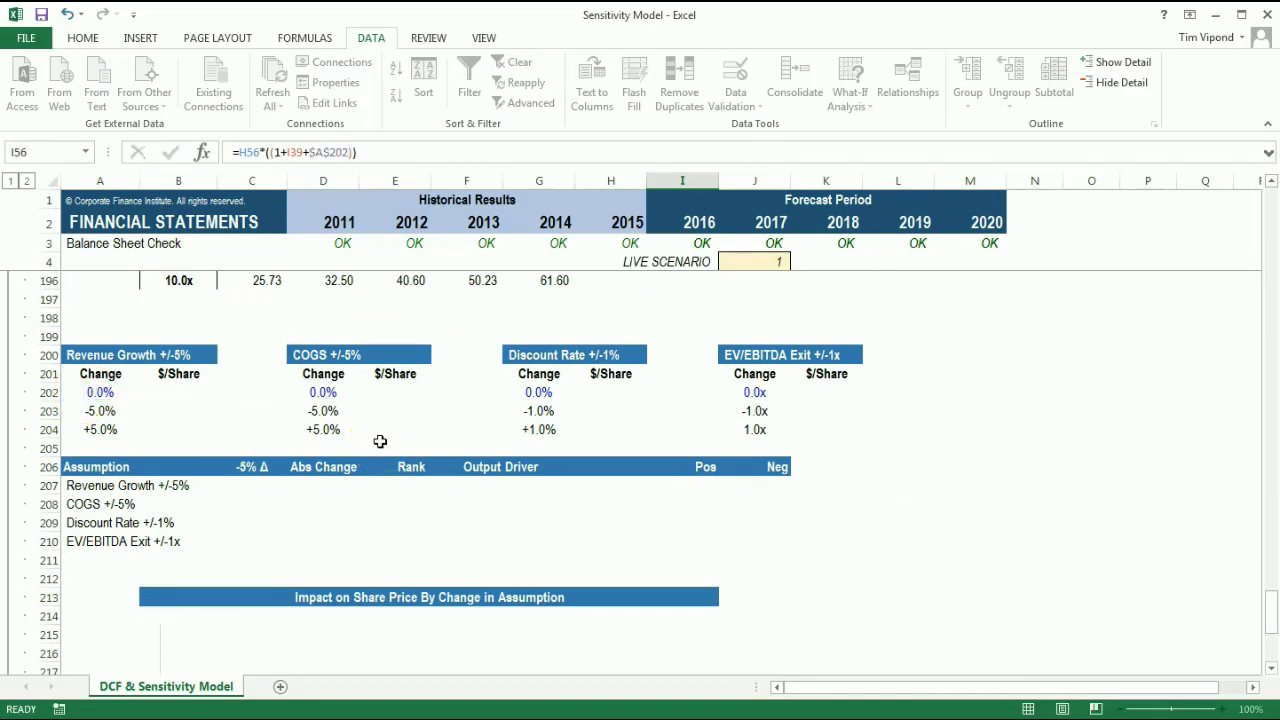
# Fill the 2016 revenue formula from I56 across the forecast years through M56
pyautogui.scroll(20, 380, 441)
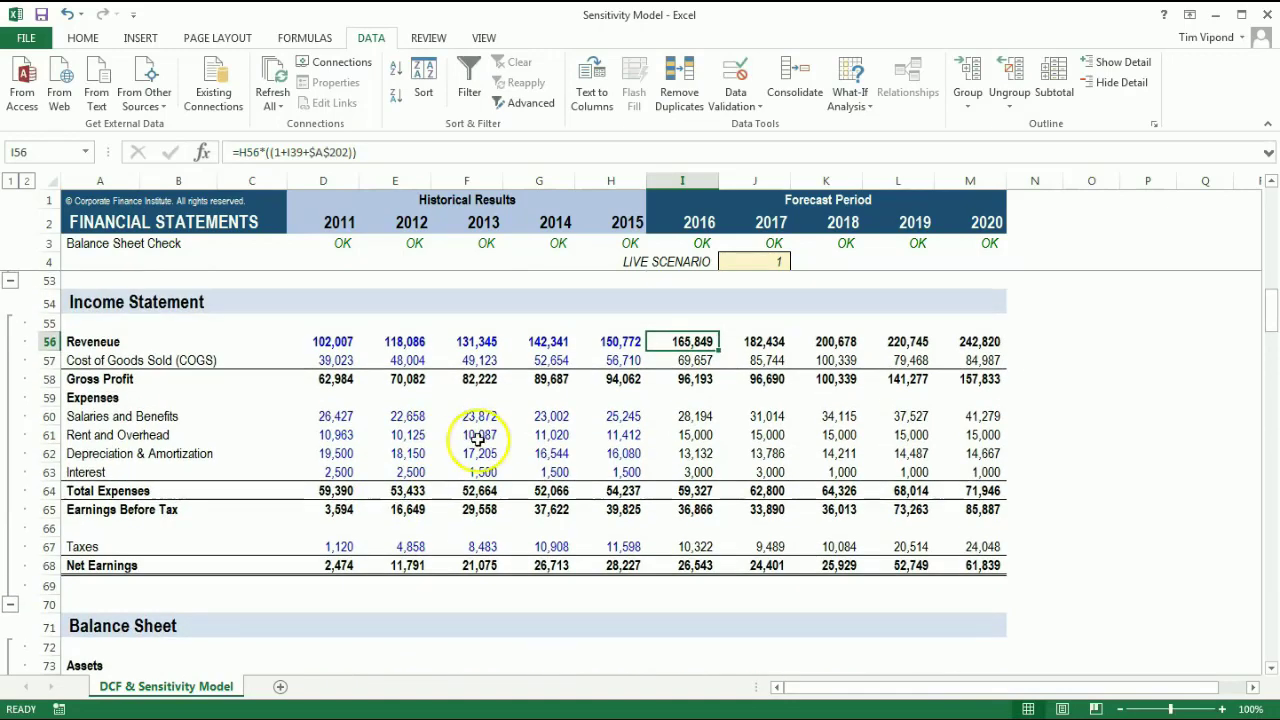
pyautogui.press('F2')
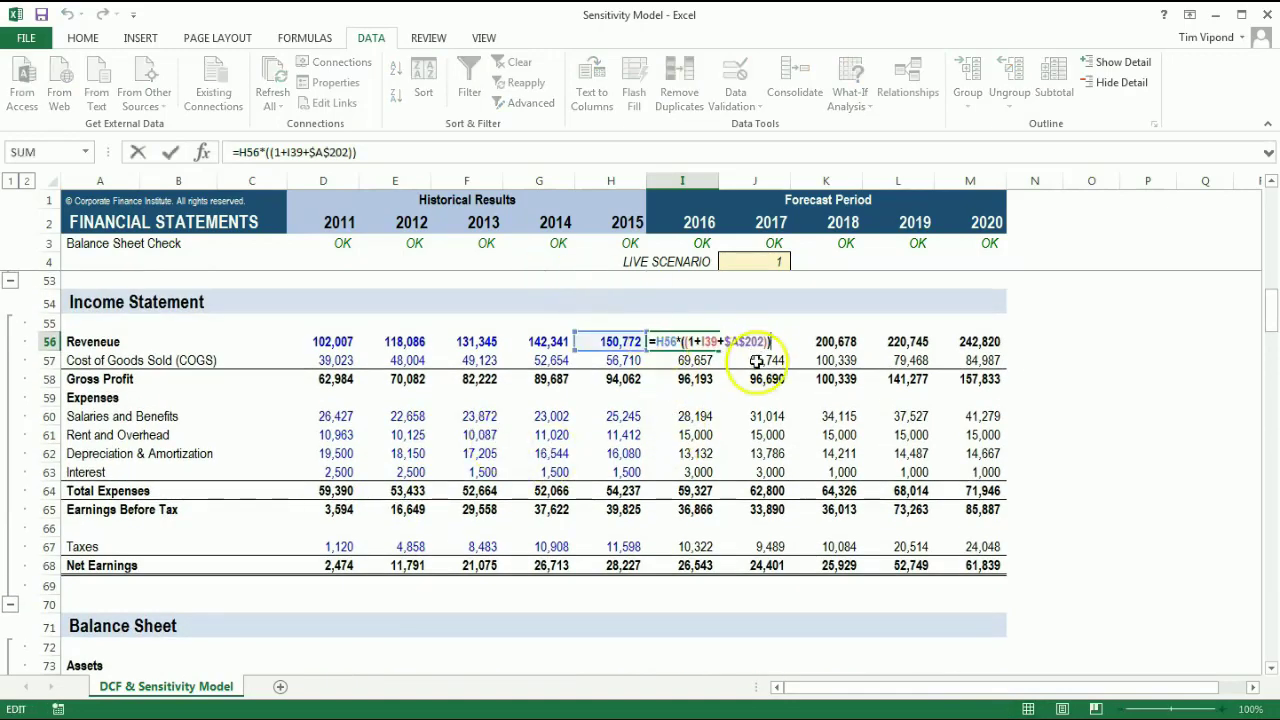
pyautogui.press('Escape')
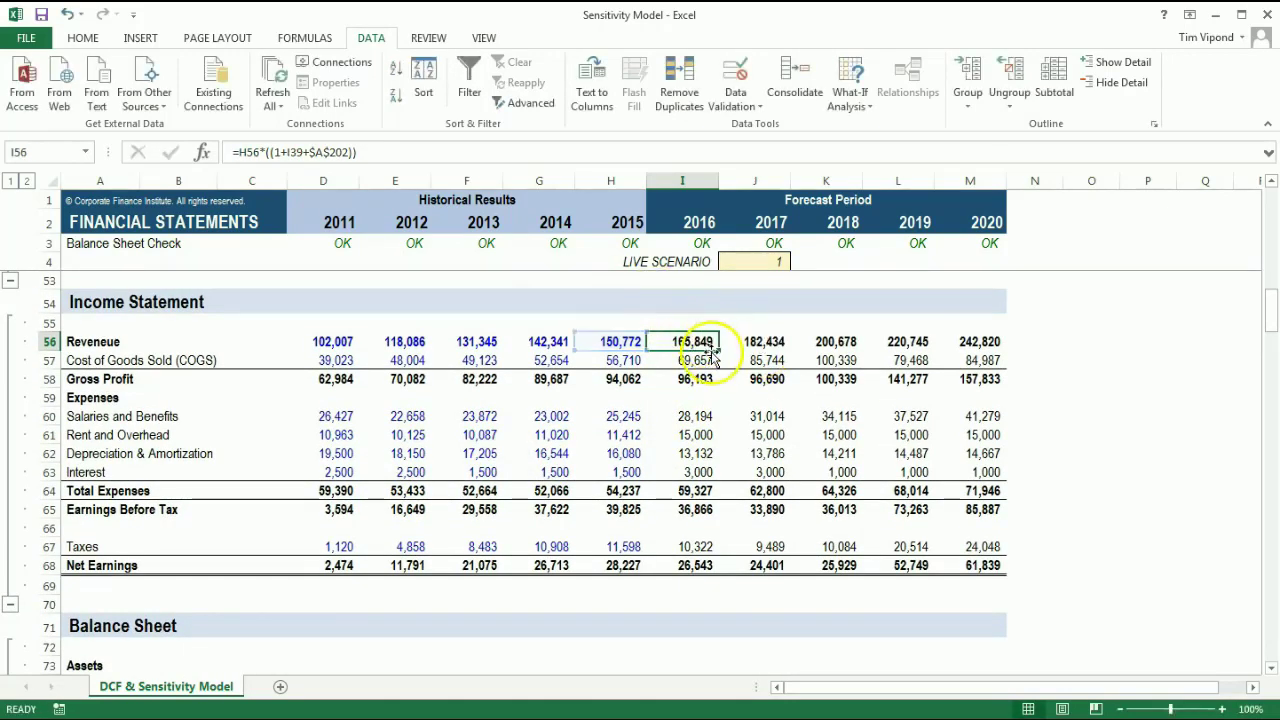
pyautogui.hotkey('ctrl', 'shift', 'Right')
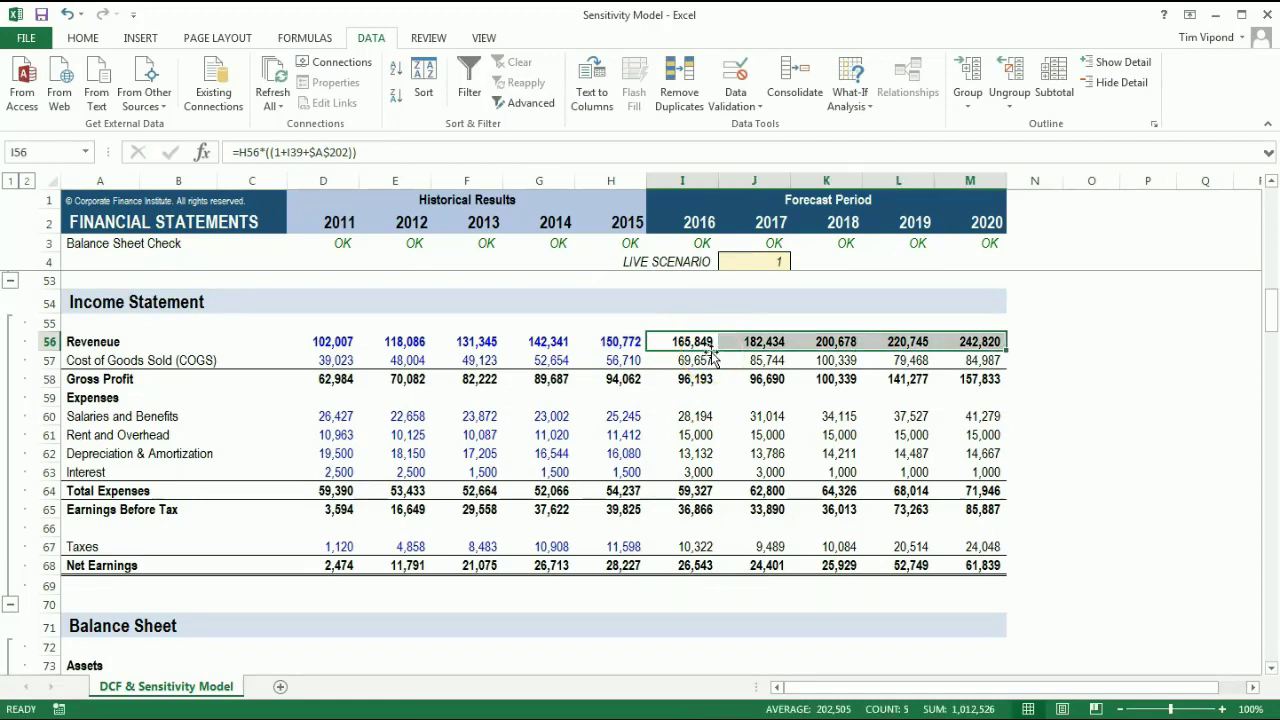
# Check the cell references in the 2017 to 2020 revenue formulas in J56:M56
pyautogui.press('Right')
pyautogui.press('F2')
pyautogui.press('Escape')
pyautogui.press('Right')
pyautogui.press('F2')
pyautogui.press('Escape')
pyautogui.press('Right')
pyautogui.press('F2')
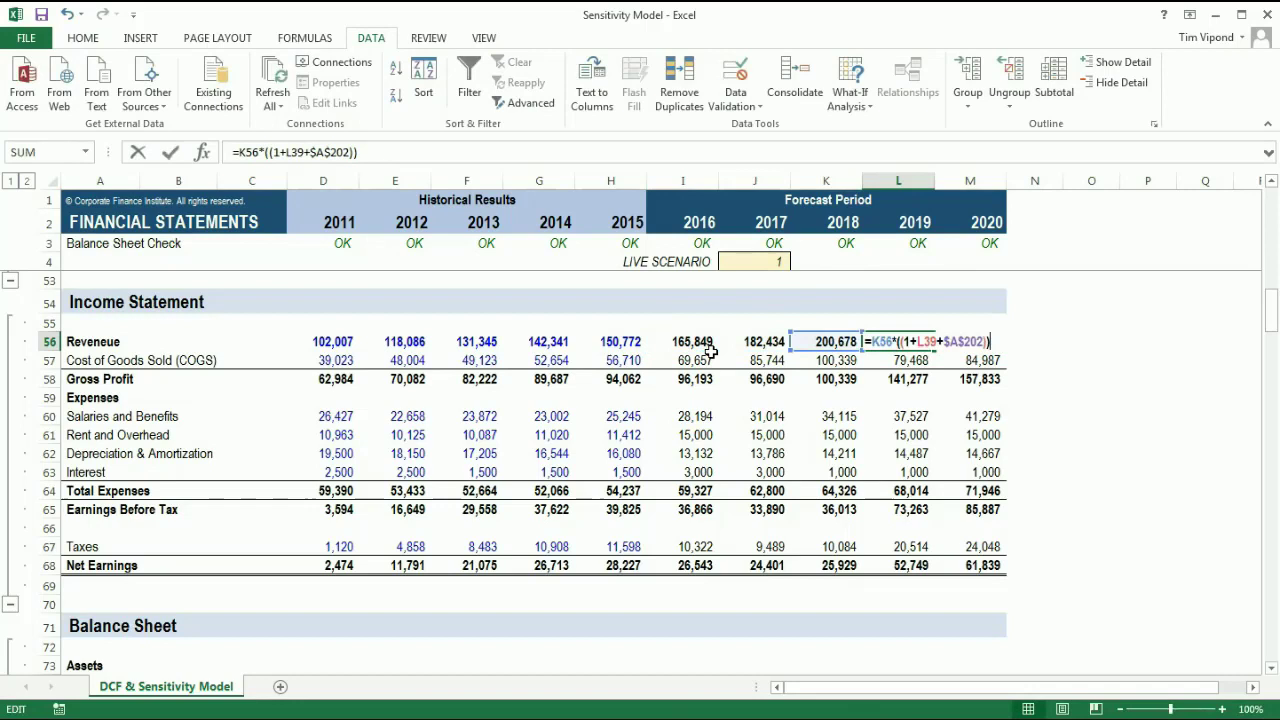
pyautogui.press('Escape')
pyautogui.press('Right')
pyautogui.press('F2')
pyautogui.press('Escape')
# Add the absolute COGS change cell $D$202 to the 2016 Cost of Goods Sold formula in I57, making it =I56*(I40+$D$202)
pyautogui.press('Down')
pyautogui.press('Left')
pyautogui.press('Left')
pyautogui.press('Left')
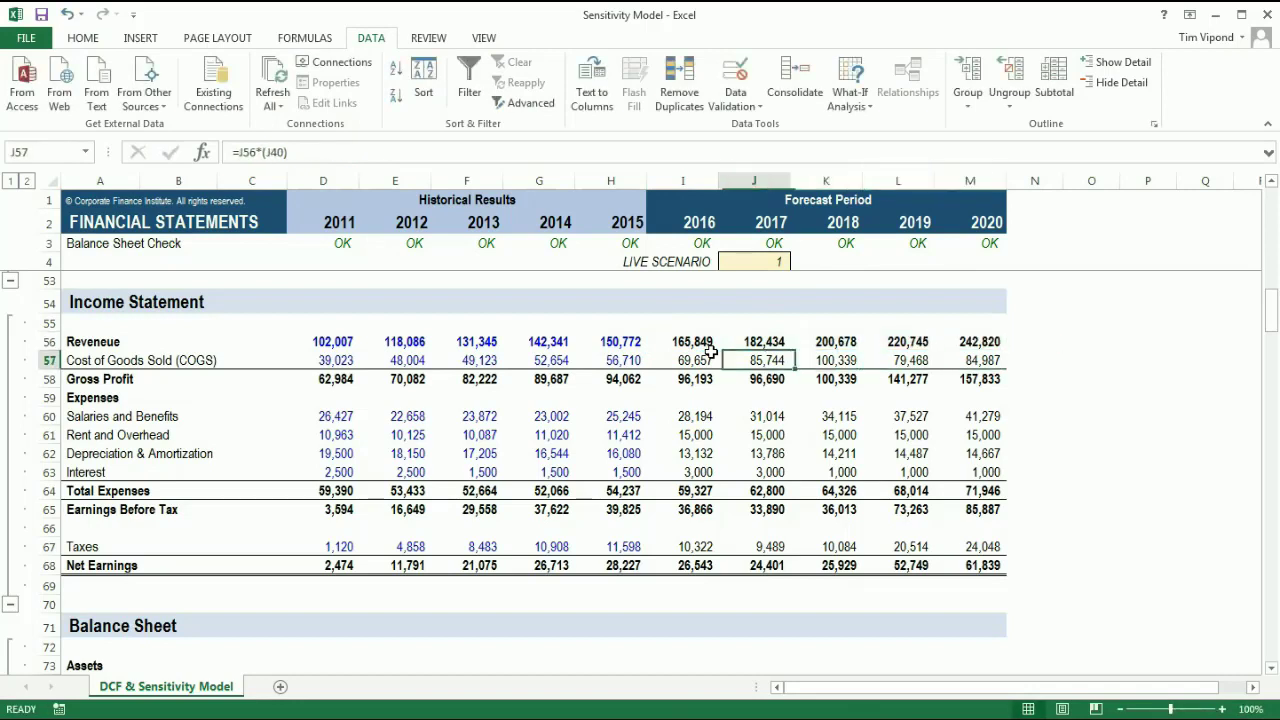
pyautogui.press('Left')
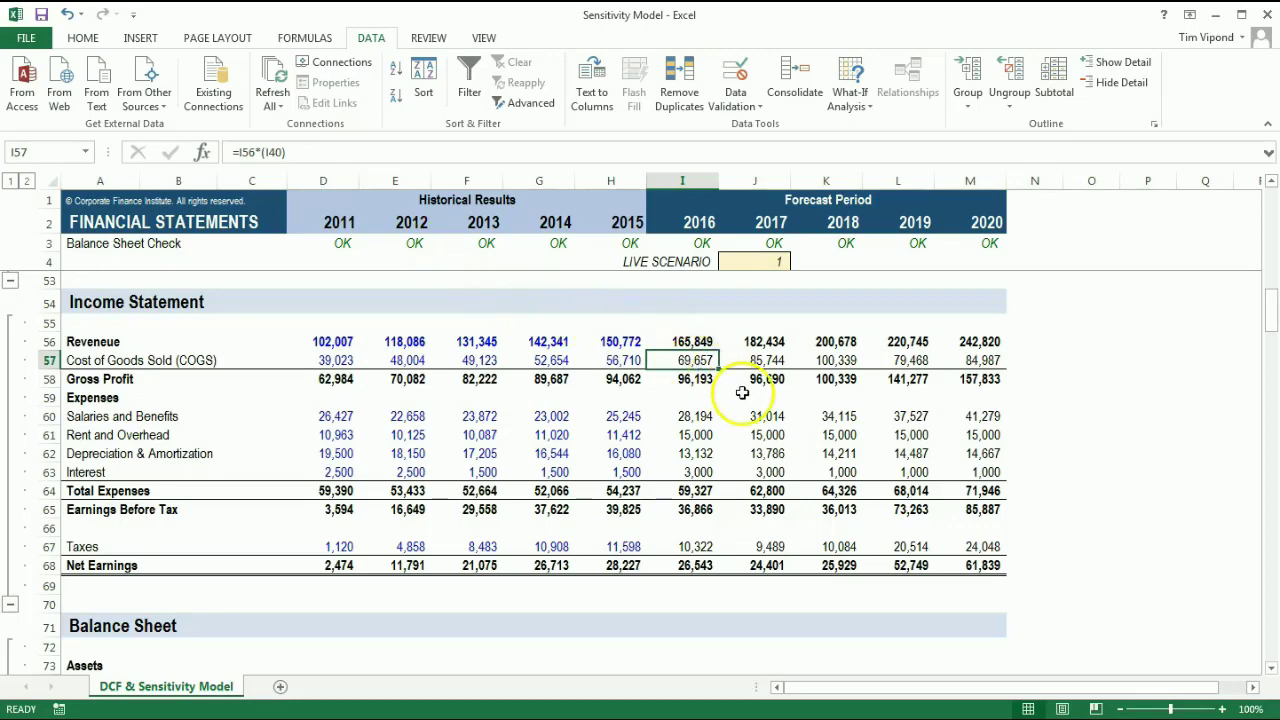
pyautogui.press('F2')
pyautogui.scroll(6, 704, 417)
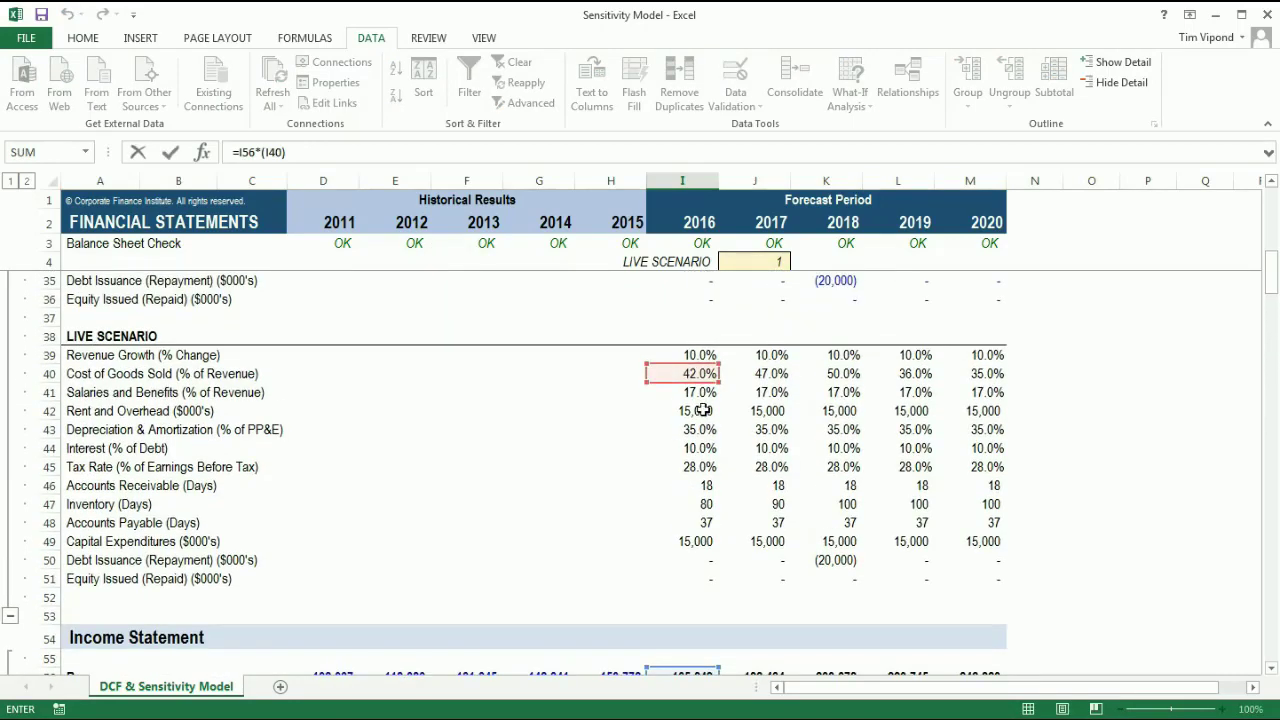
pyautogui.scroll(-3, 480, 414)
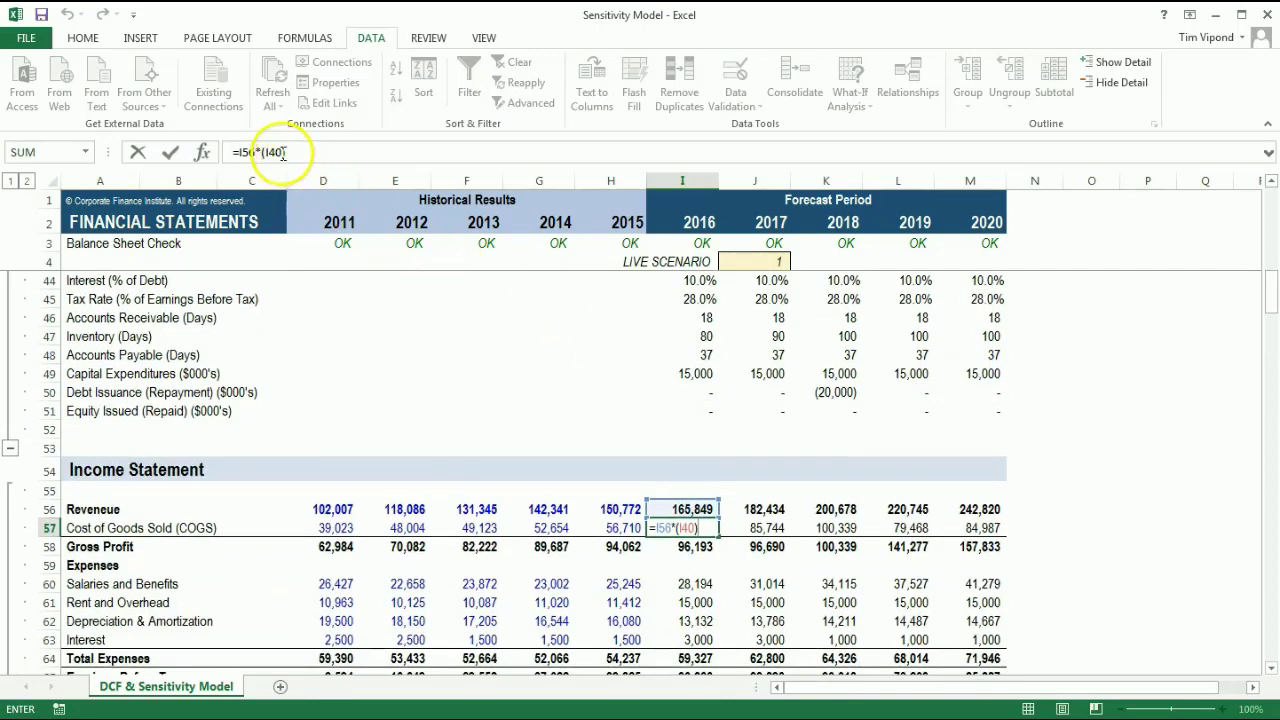
pyautogui.doubleClick(278, 152)
pyautogui.write('+')
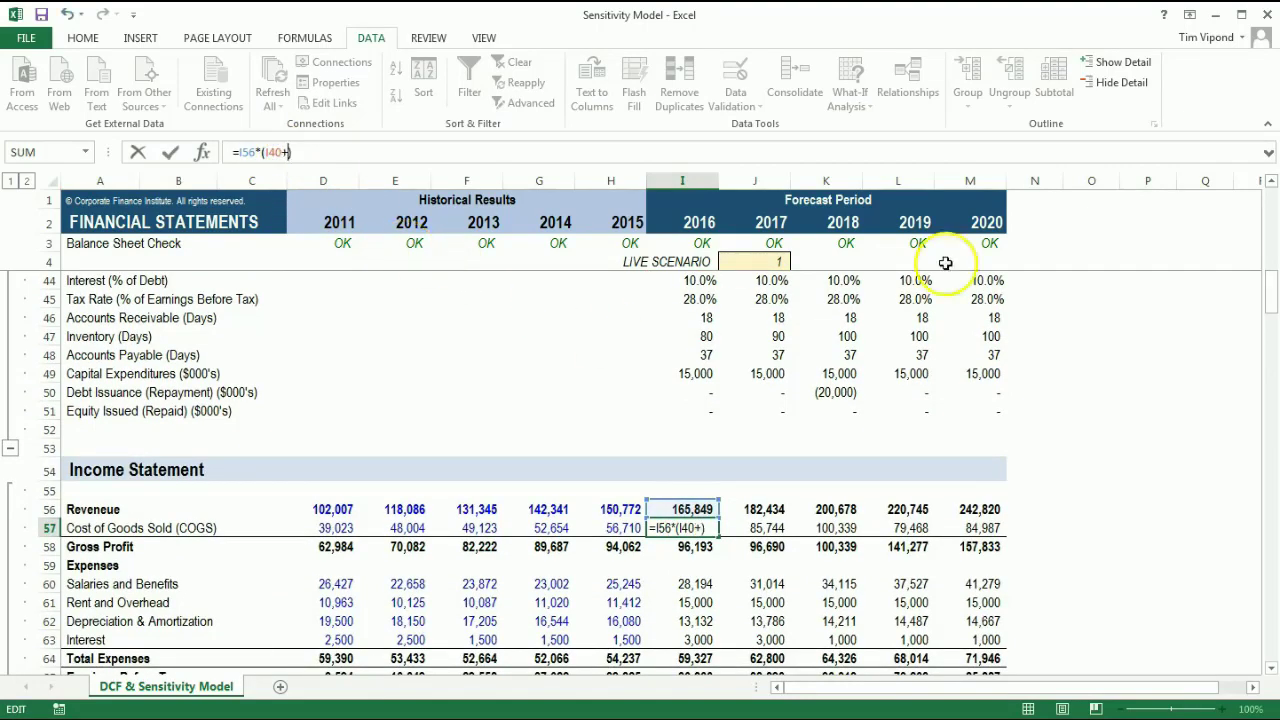
pyautogui.moveTo(1270, 300); pyautogui.dragTo(1270, 590)
pyautogui.click(322, 522)
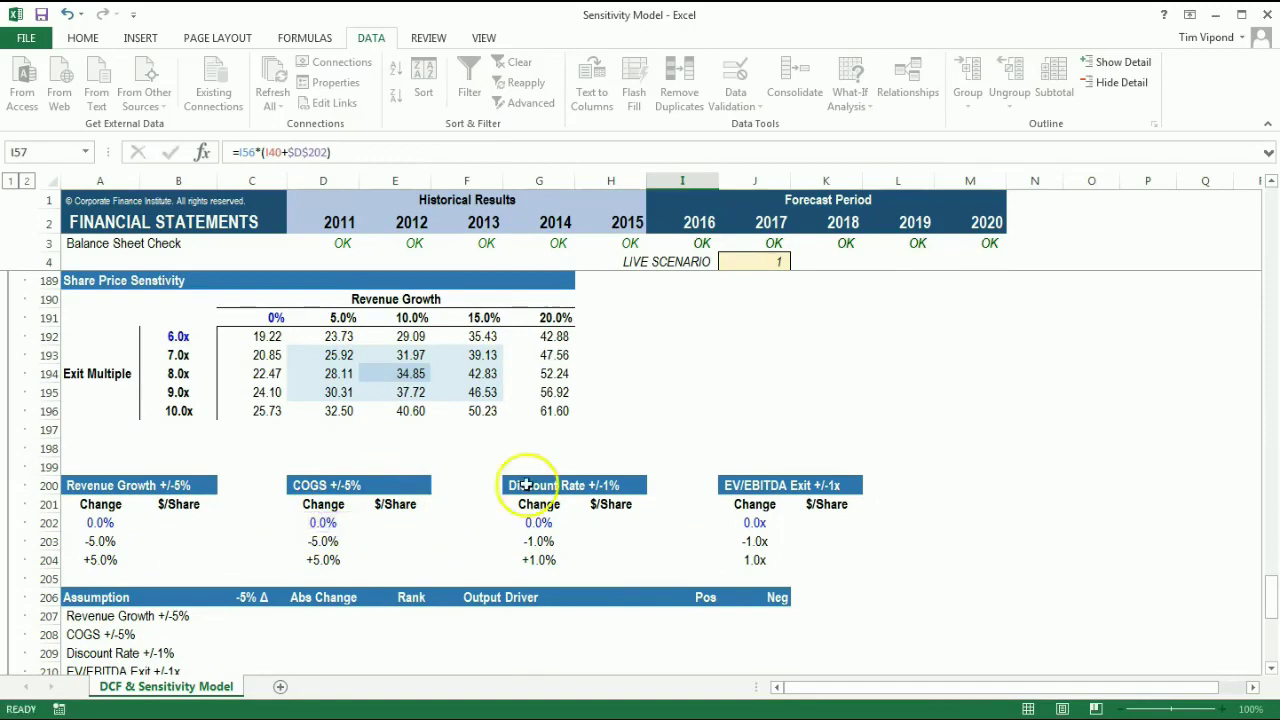
pyautogui.hotkey('ctrl', 'Return')
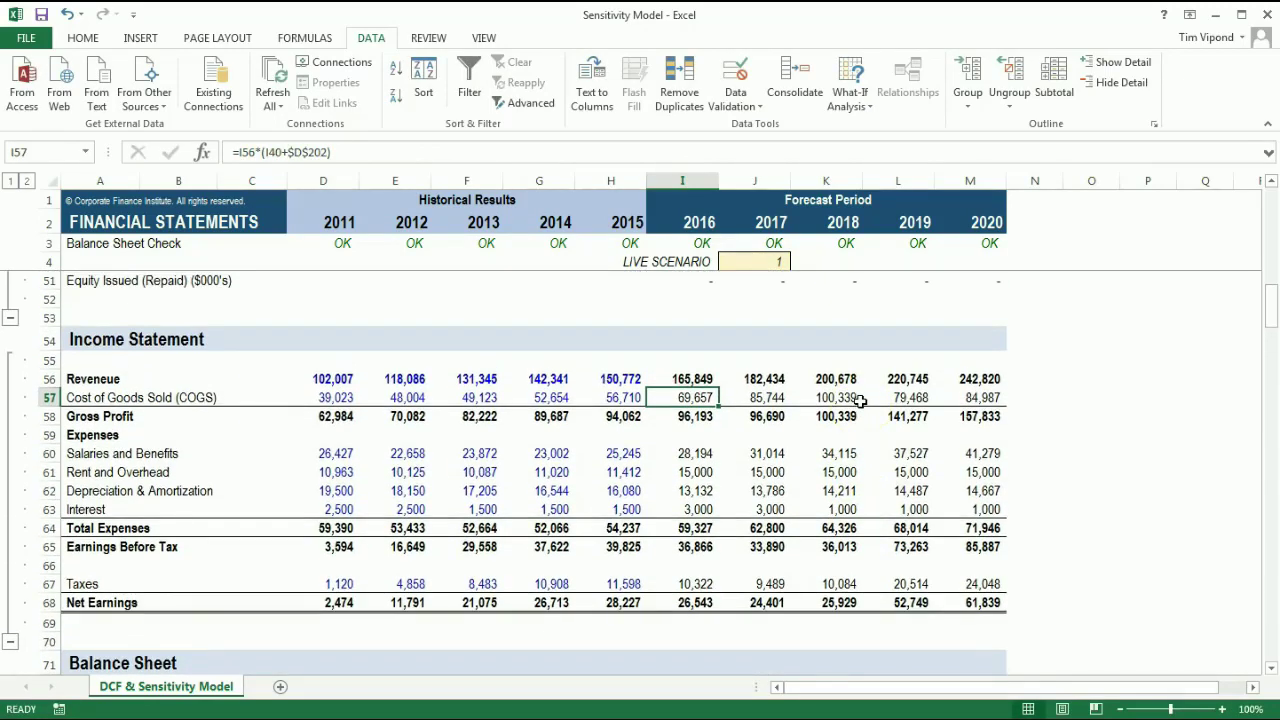
# Fill the 2016 COGS formula from I57 across through M57 and check the copied formulas
pyautogui.hotkey('ctrl', 'shift', 'Right')
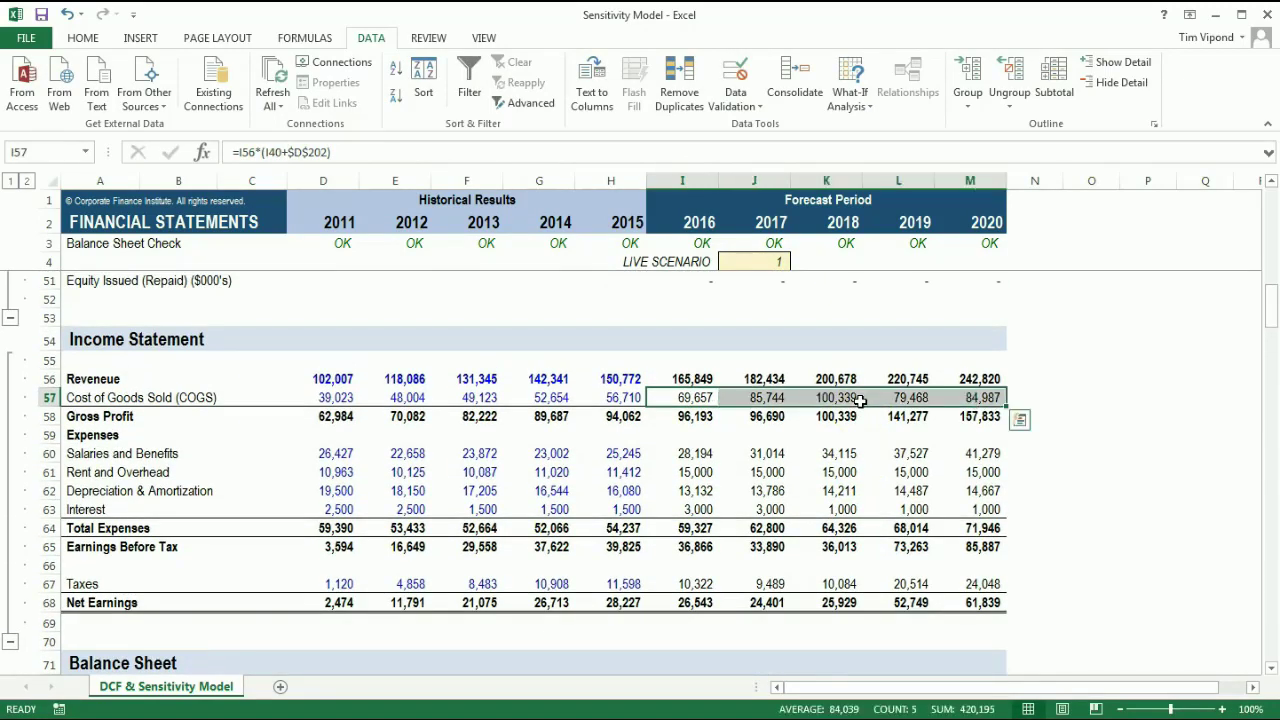
pyautogui.press('Right')
pyautogui.press('Right')
pyautogui.press('Right')
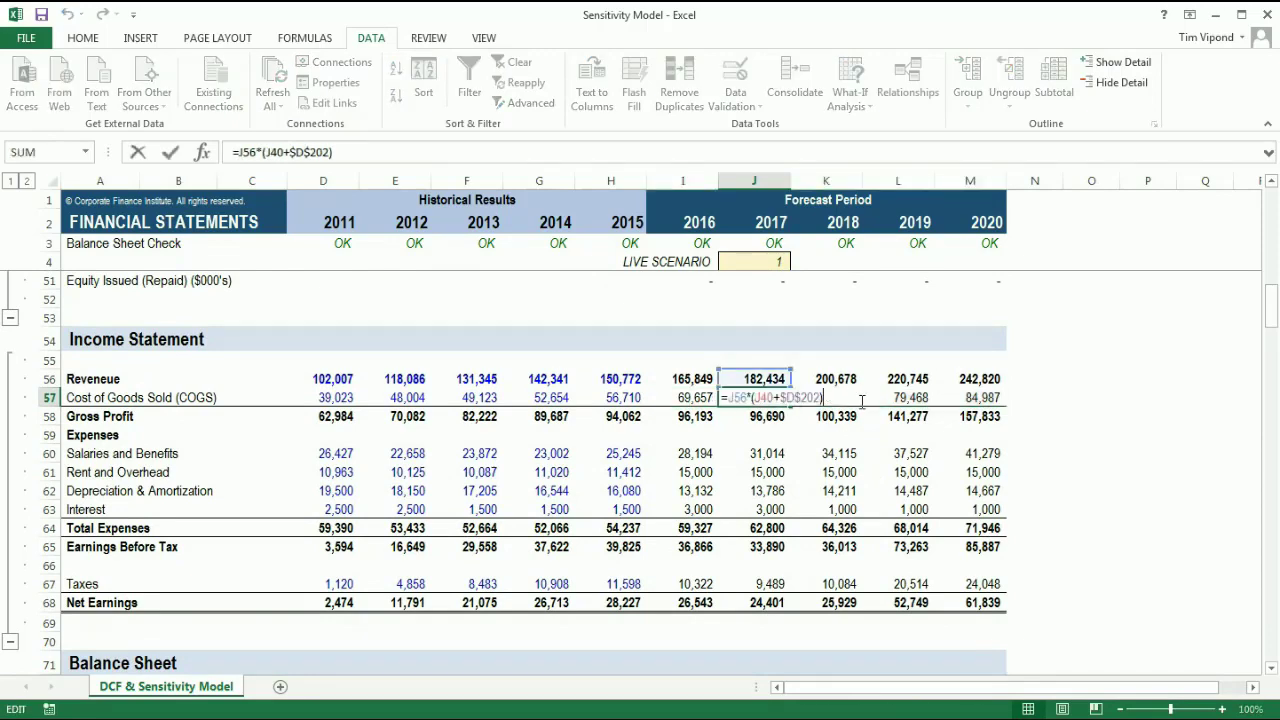
pyautogui.press('Right')
pyautogui.press('Left')
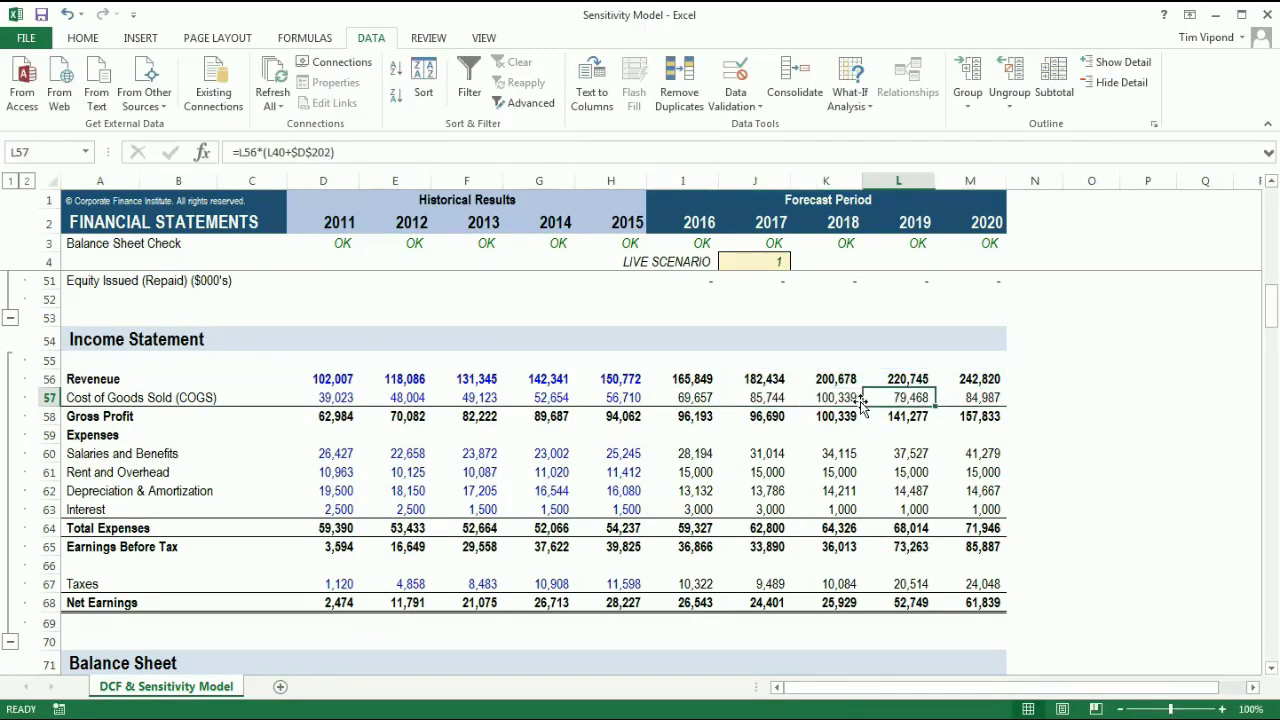
pyautogui.press('Left')
pyautogui.press('Left')
pyautogui.press('Left')
# Add the absolute discount rate change cell $G$202 to the Enterprise Value formula in C177, making it =XNPV((C143+$G$202),C164:I164,C152:I152)
pyautogui.scroll(-20, 860, 400)
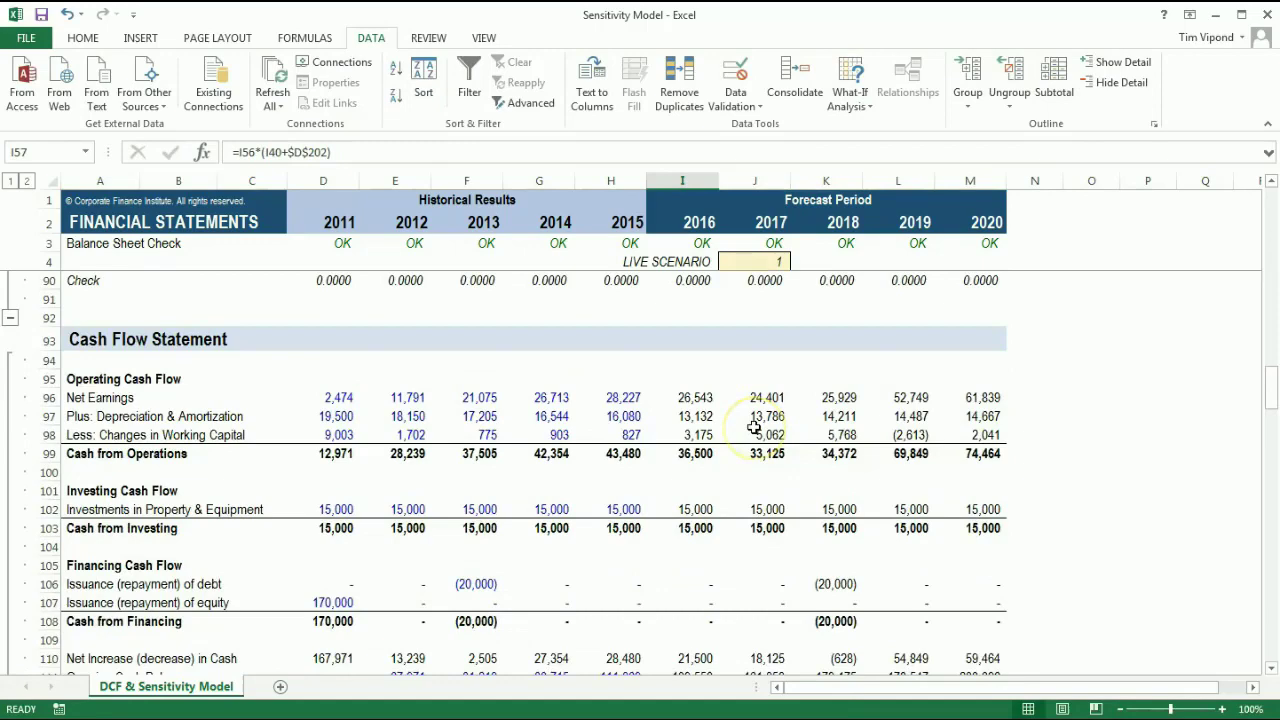
pyautogui.scroll(-20, 741, 429)
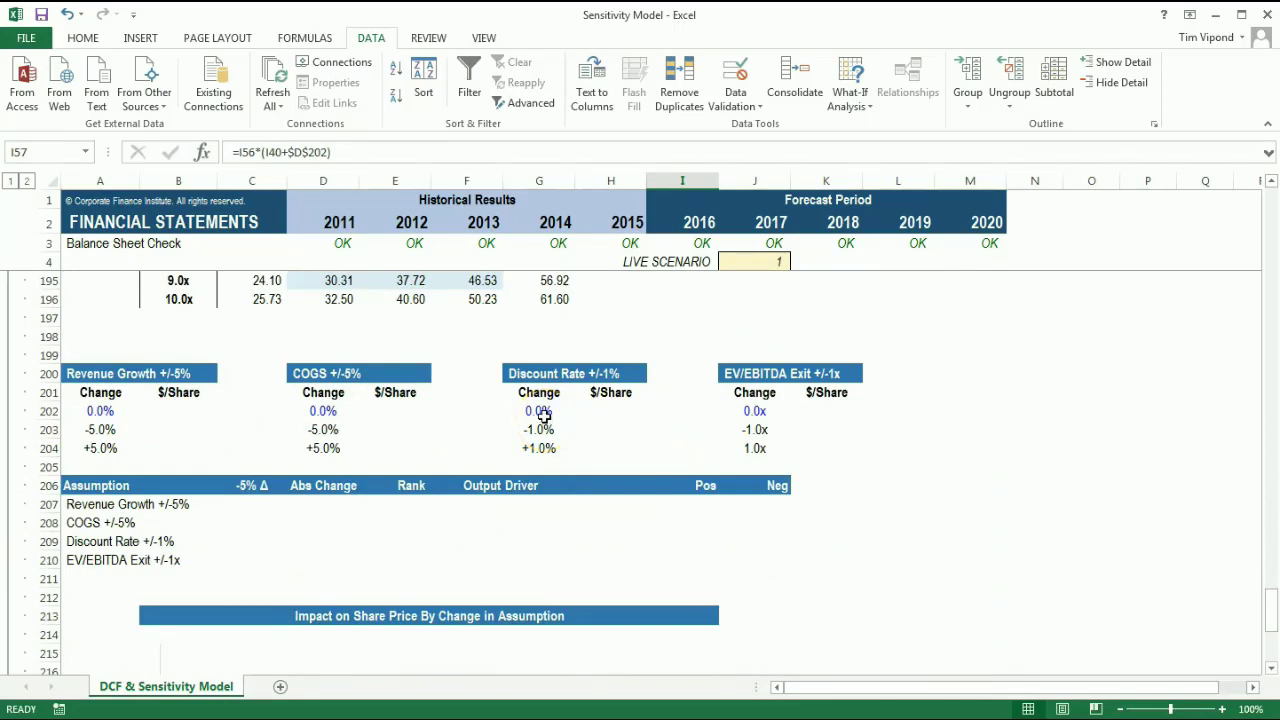
pyautogui.scroll(9, 543, 414)
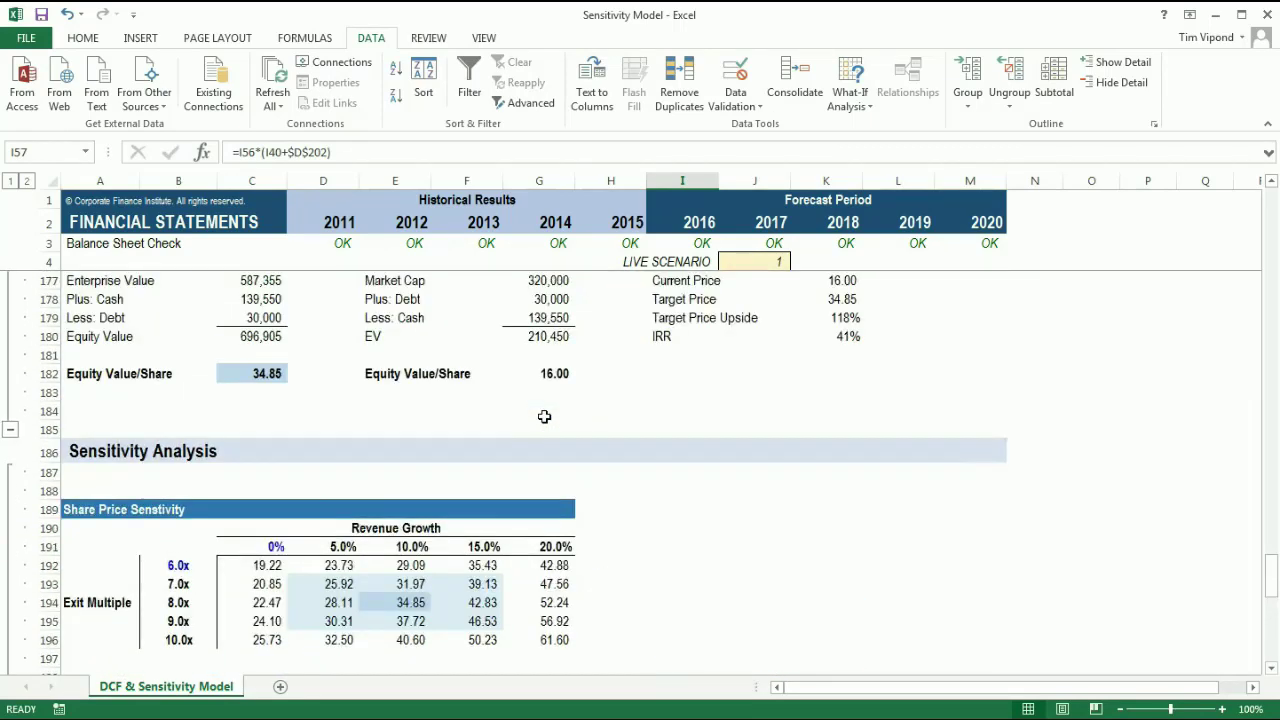
pyautogui.scroll(1, 543, 416)
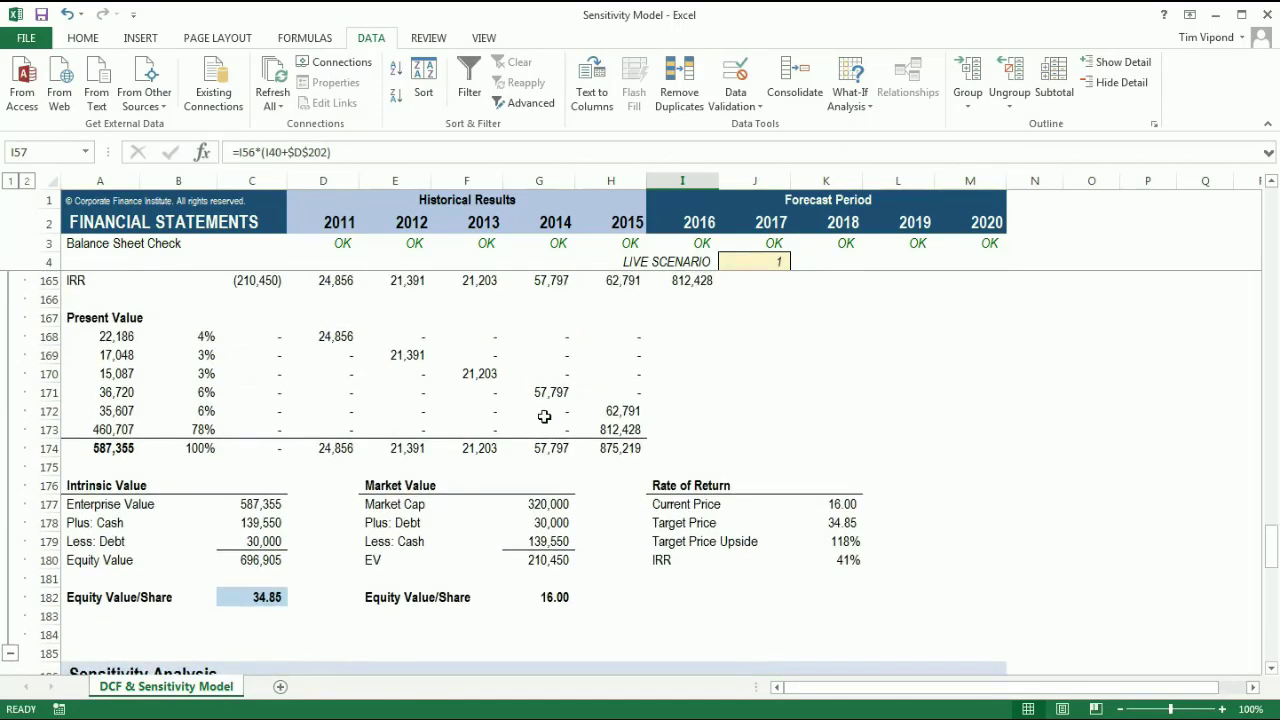
pyautogui.click(258, 505)
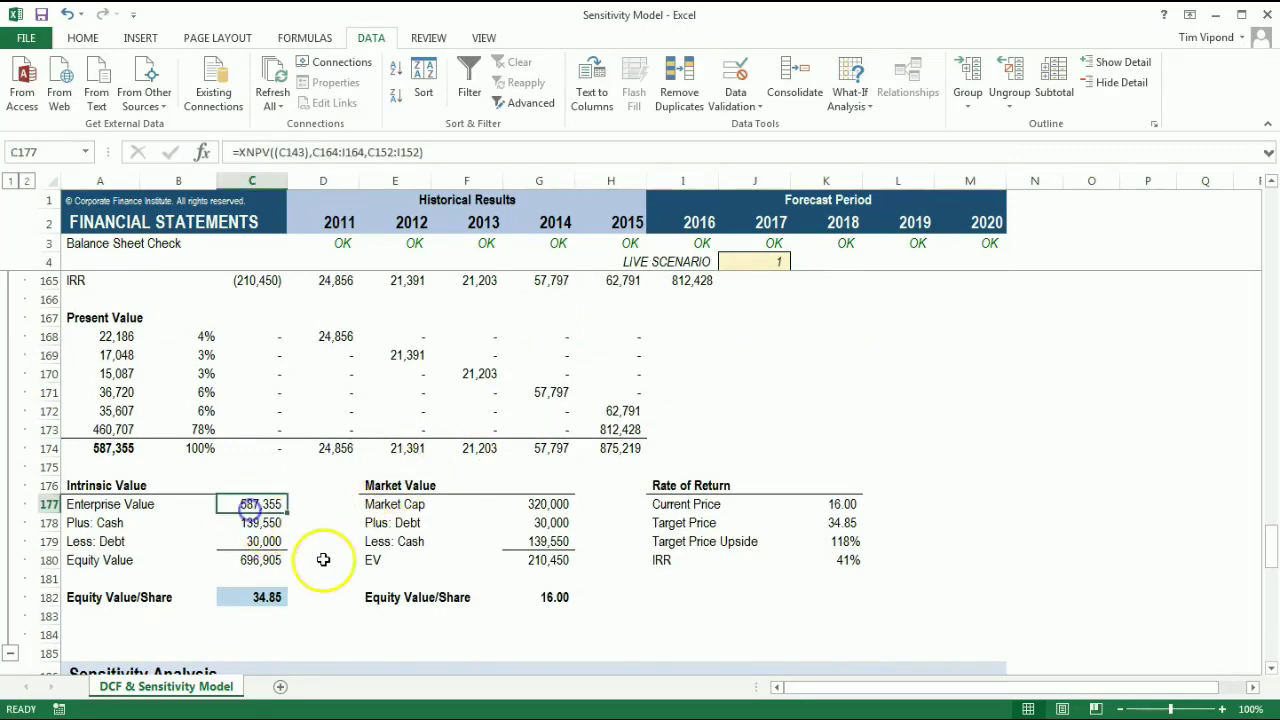
pyautogui.press('F2')
pyautogui.scroll(2, 355, 545)
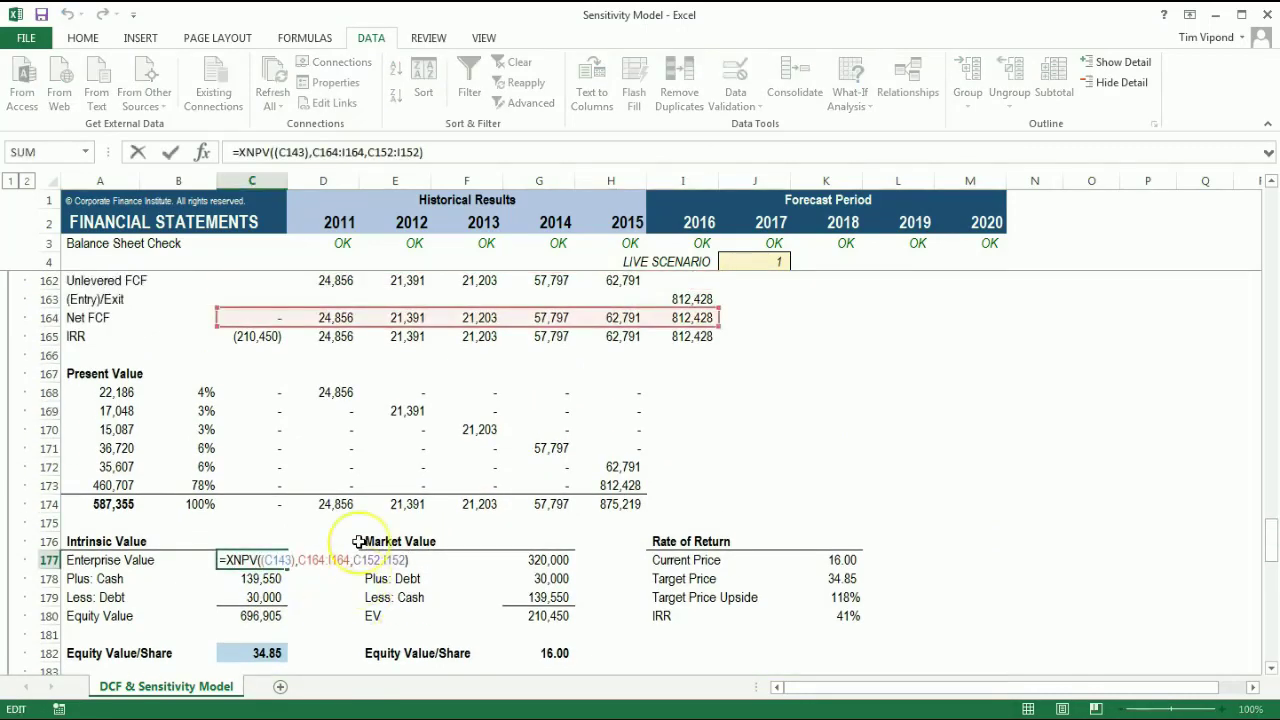
pyautogui.scroll(6, 358, 541)
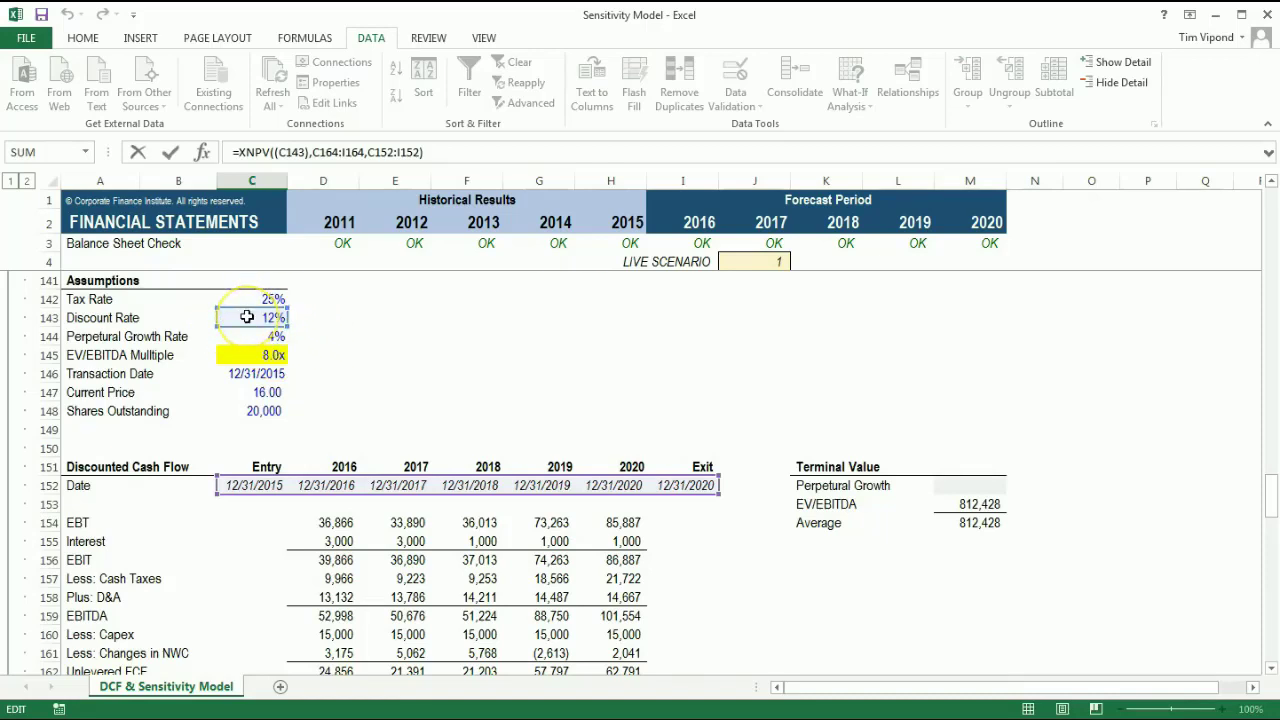
pyautogui.click(303, 152)
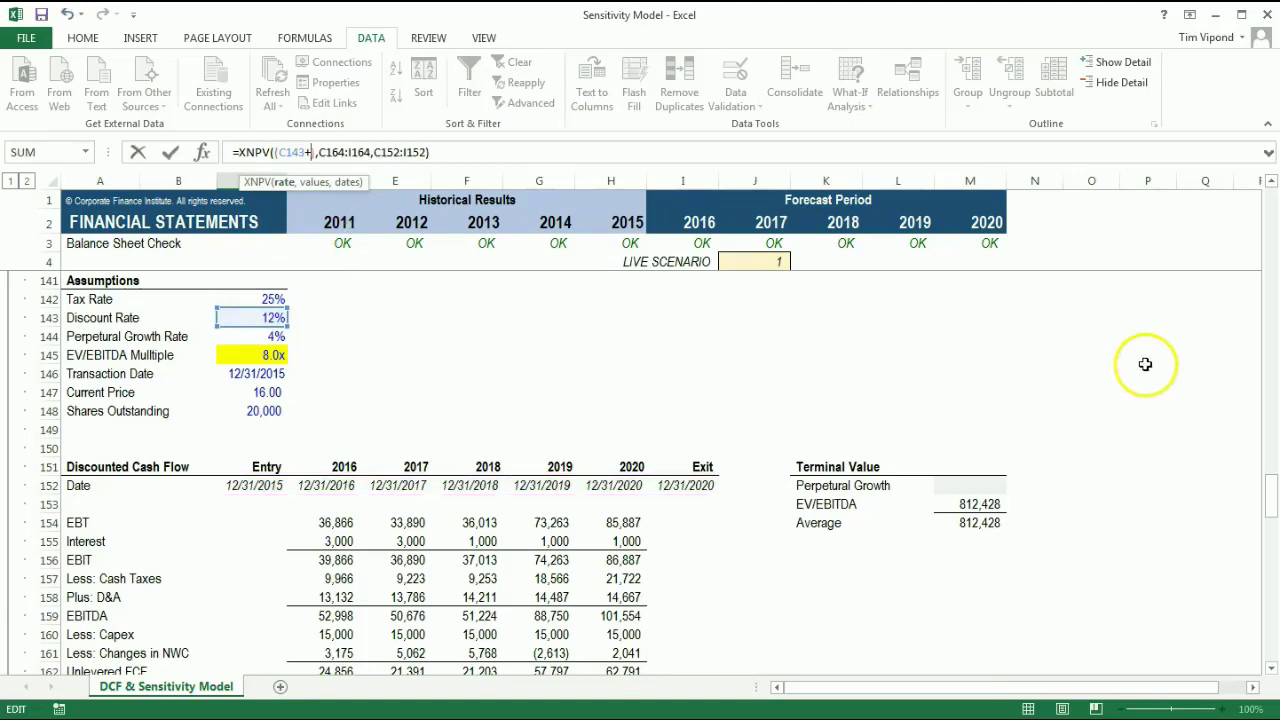
pyautogui.moveTo(1273, 492); pyautogui.dragTo(1268, 612)
pyautogui.click(522, 358)
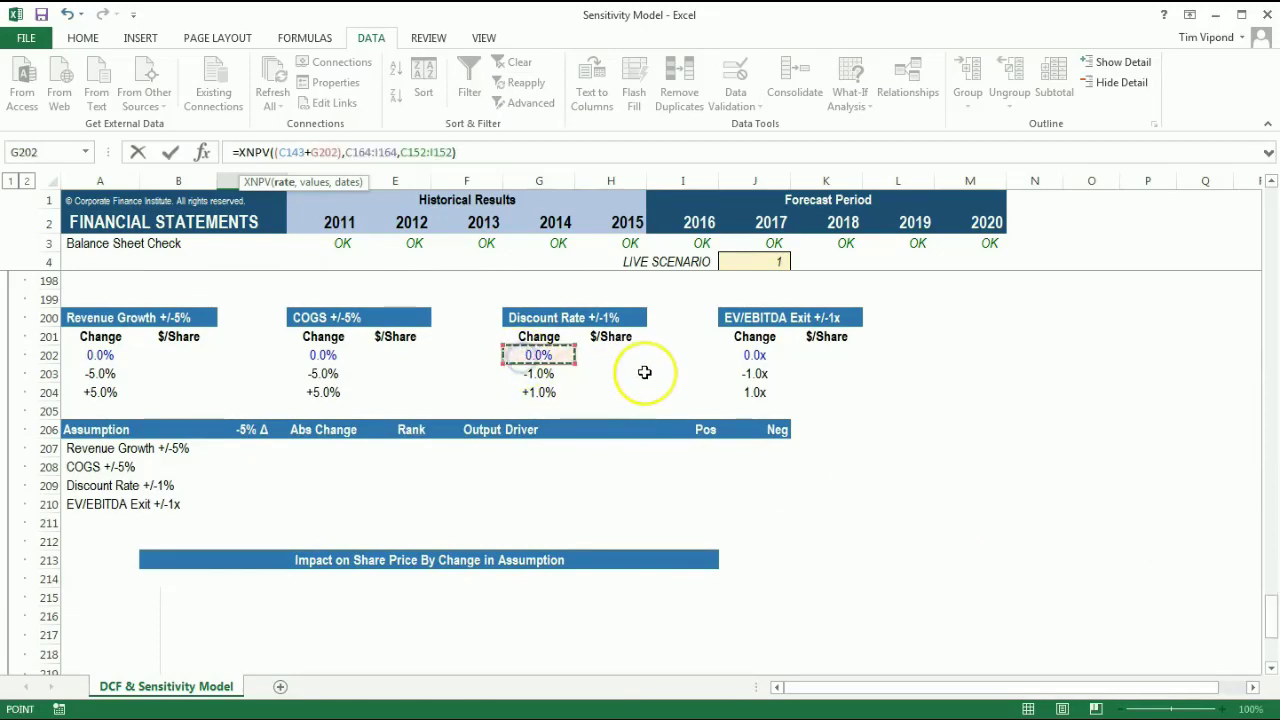
pyautogui.press('F4')
pyautogui.hotkey('ctrl', 'Return')
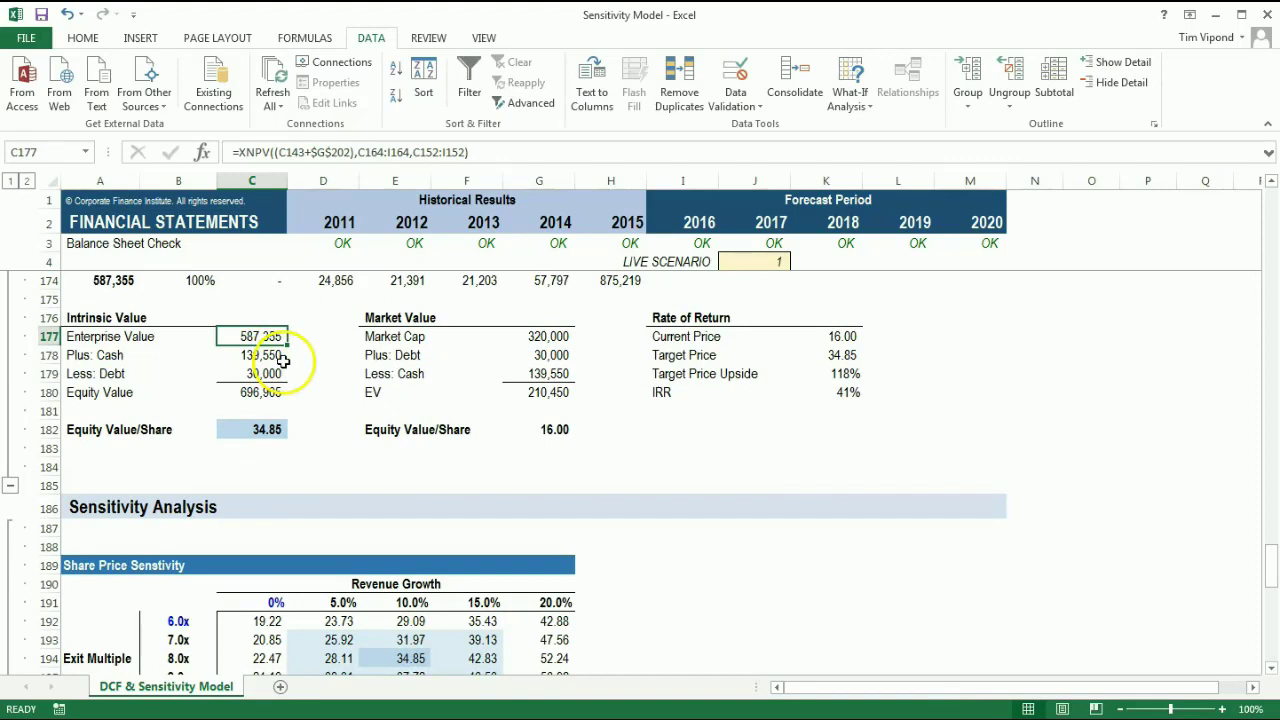
pyautogui.press('F2')
pyautogui.press('Escape')
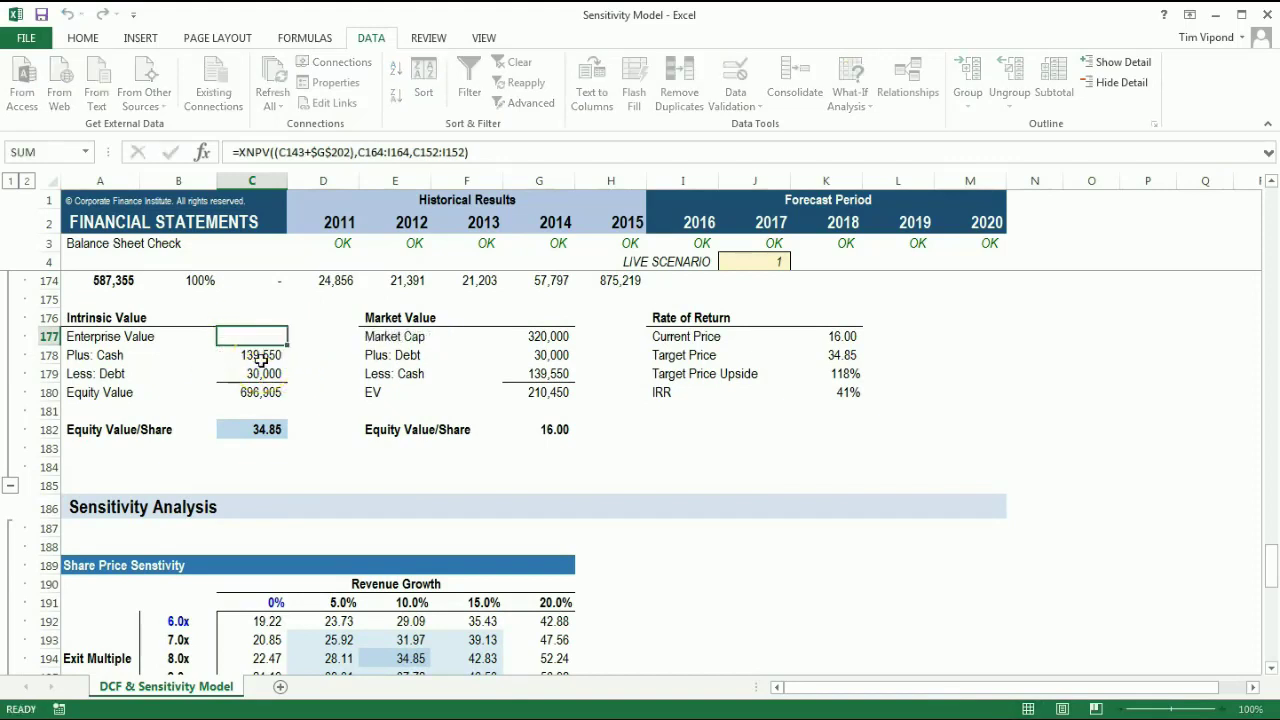
# Add the absolute EV/EBITDA change cell $J$202 to the terminal value formula in M153, making it =+H159*(C145+$J$202), and check it
pyautogui.scroll(-6, 395, 390)
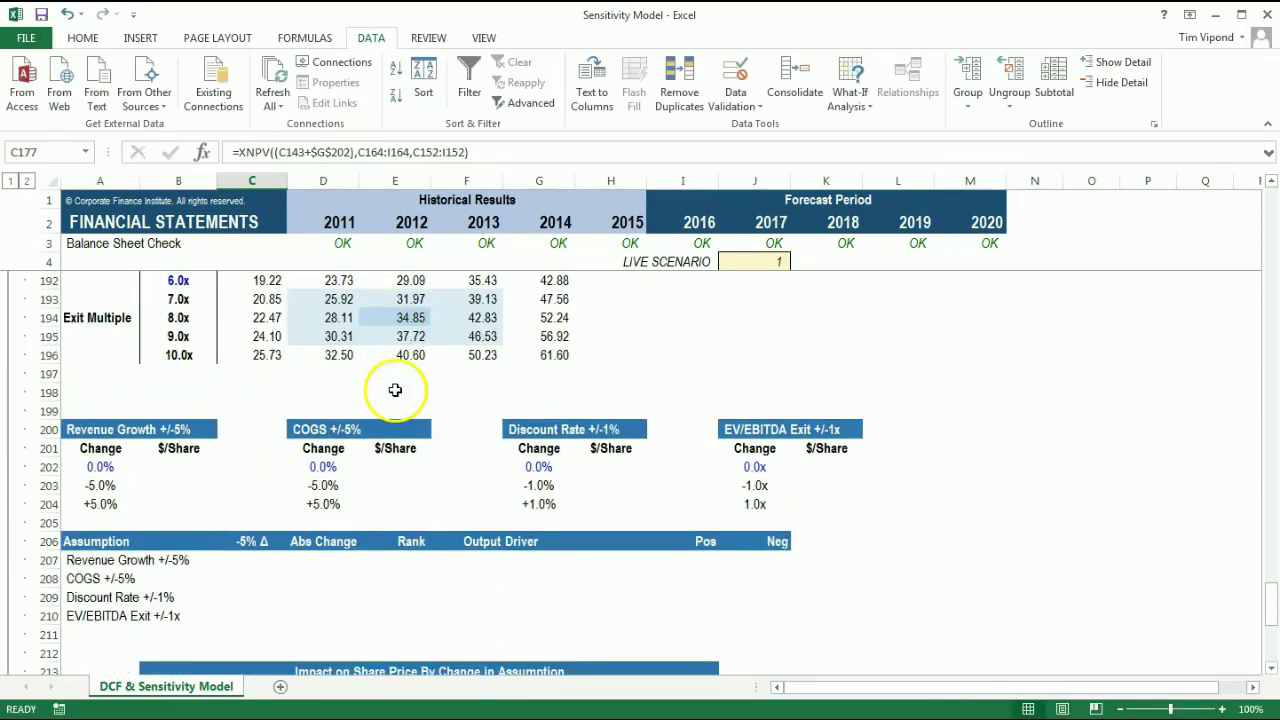
pyautogui.click(742, 468)
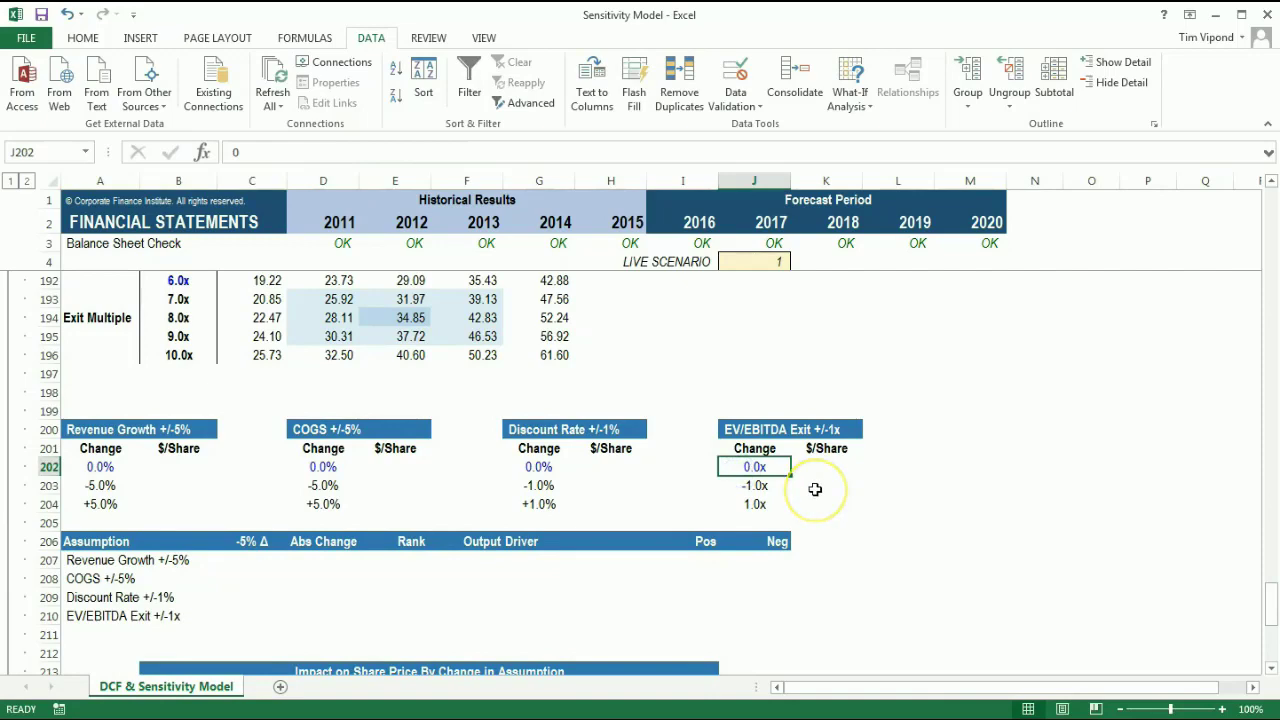
pyautogui.scroll(15, 815, 489)
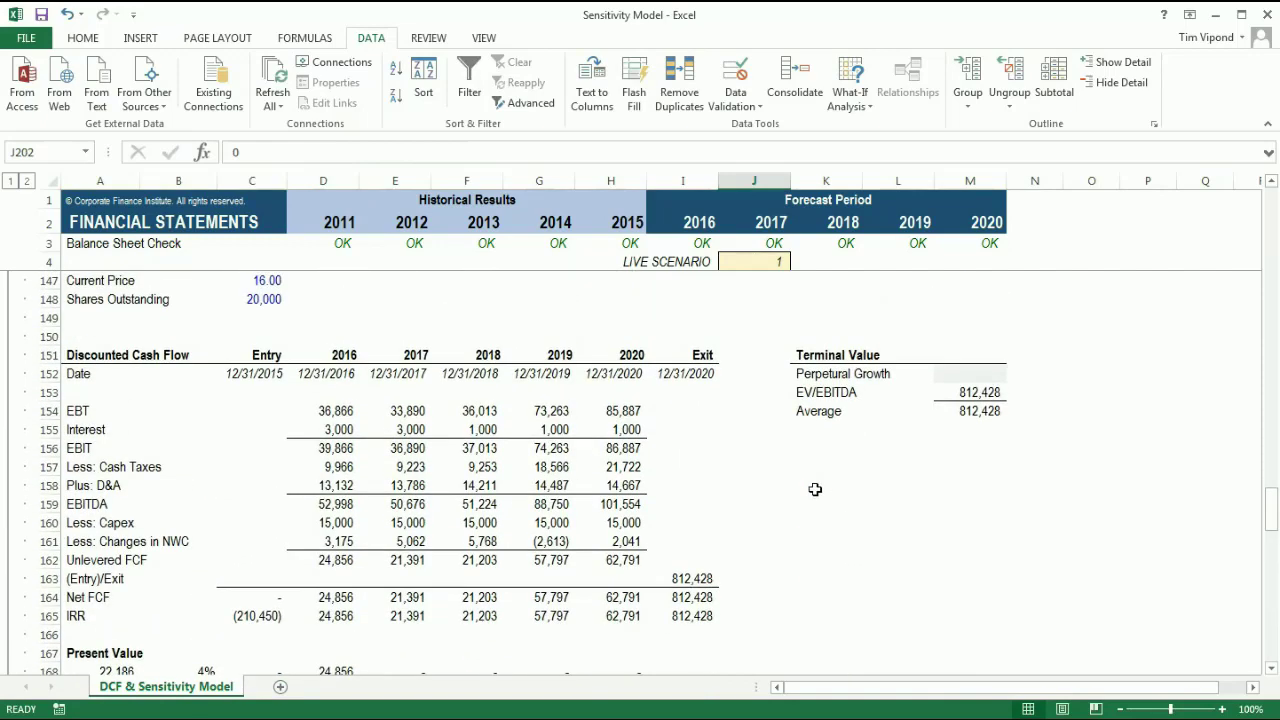
pyautogui.click(966, 393)
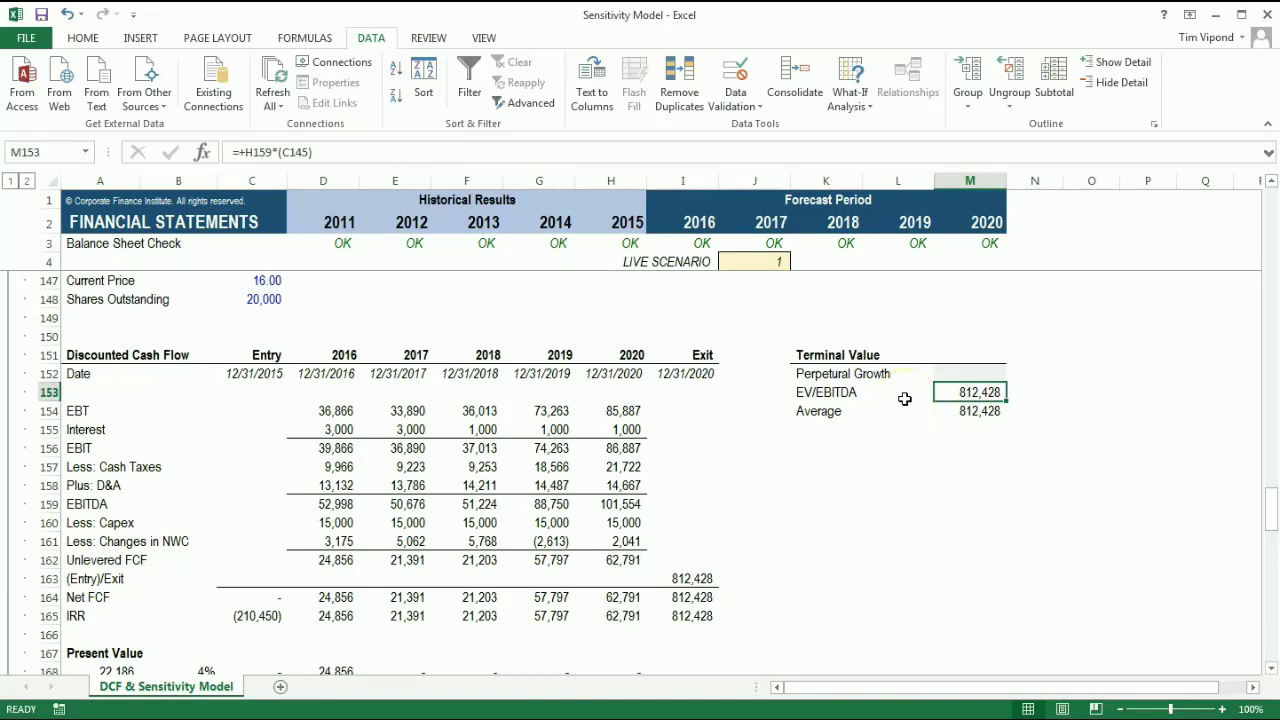
pyautogui.click(307, 153)
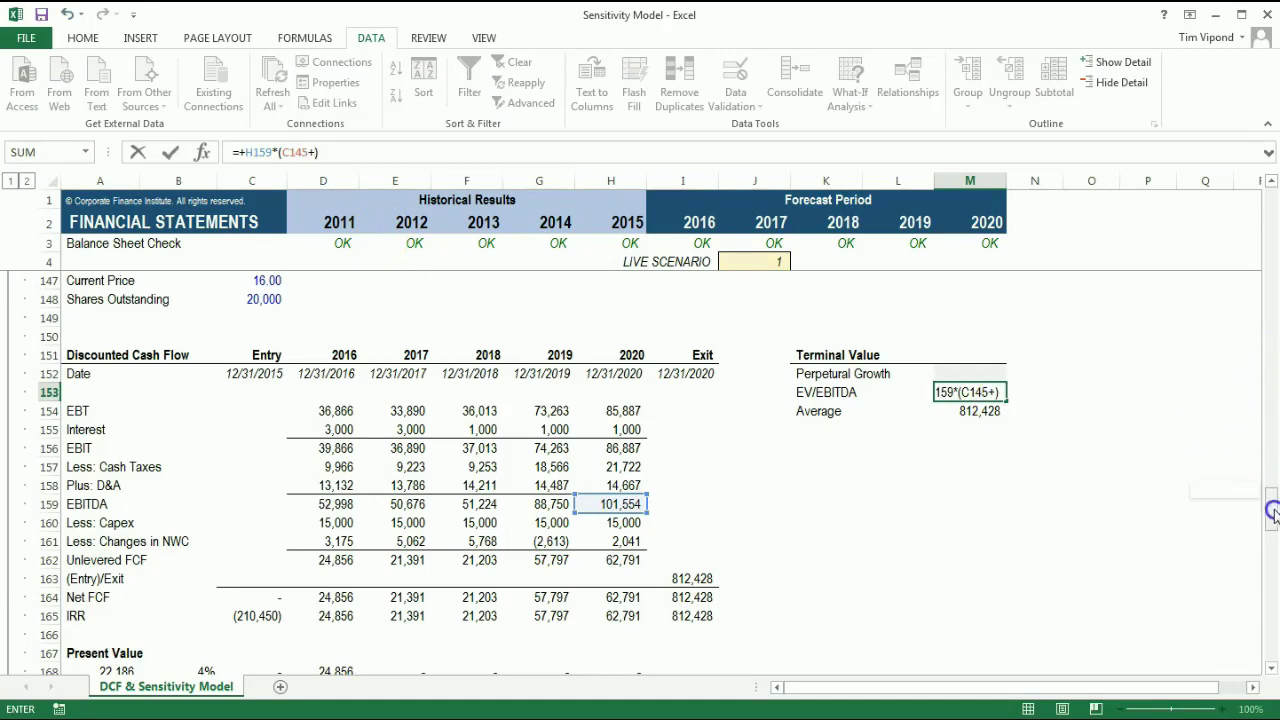
pyautogui.moveTo(1269, 514); pyautogui.dragTo(1274, 600)
pyautogui.click(766, 413)
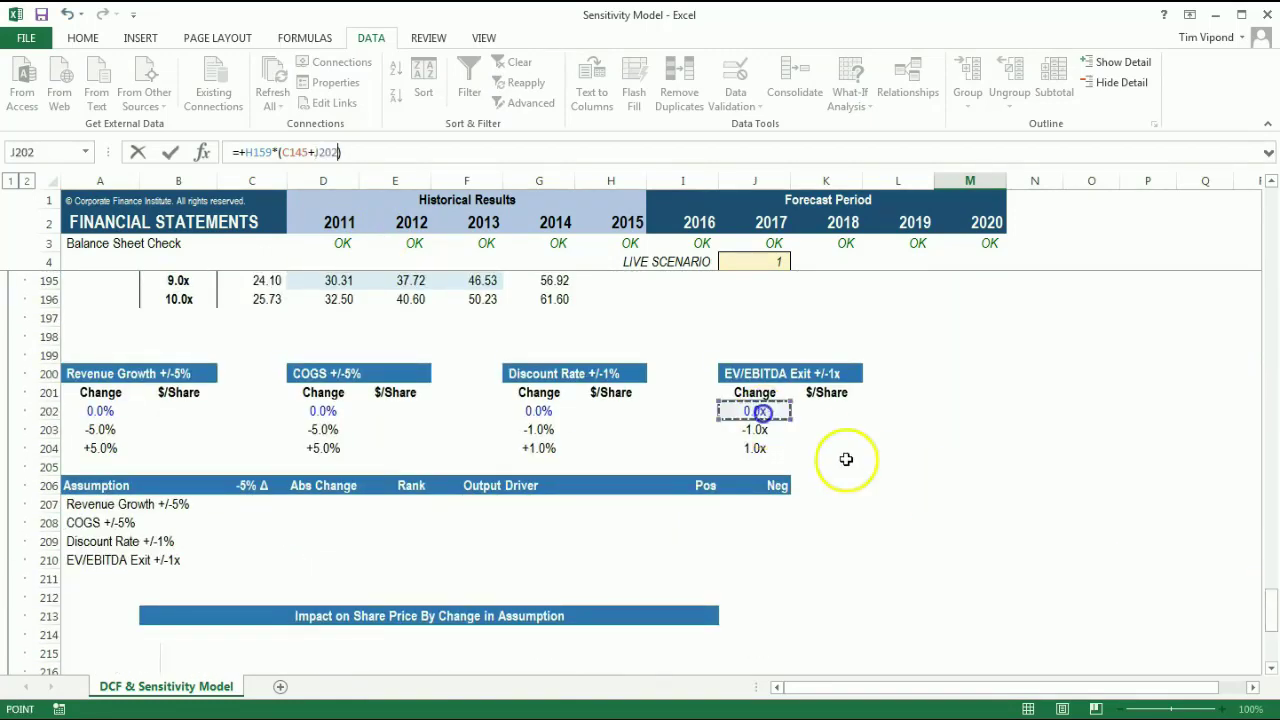
pyautogui.press('Return')
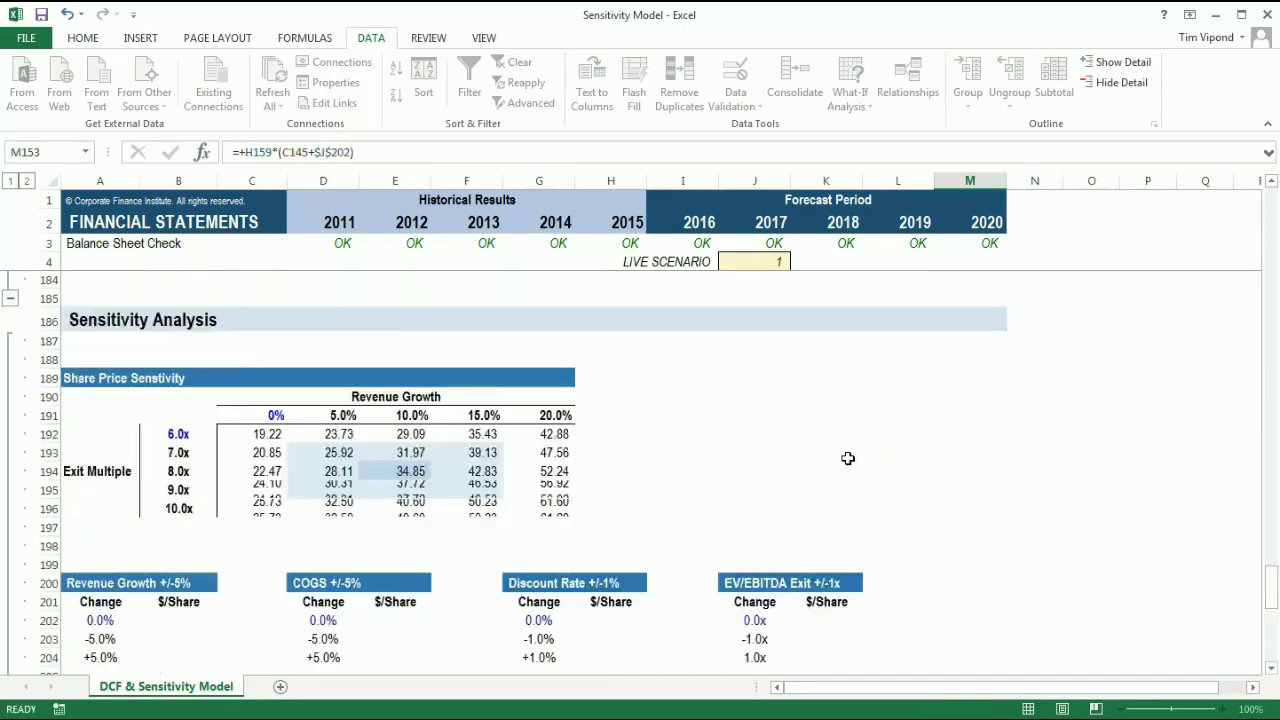
pyautogui.press('F2')
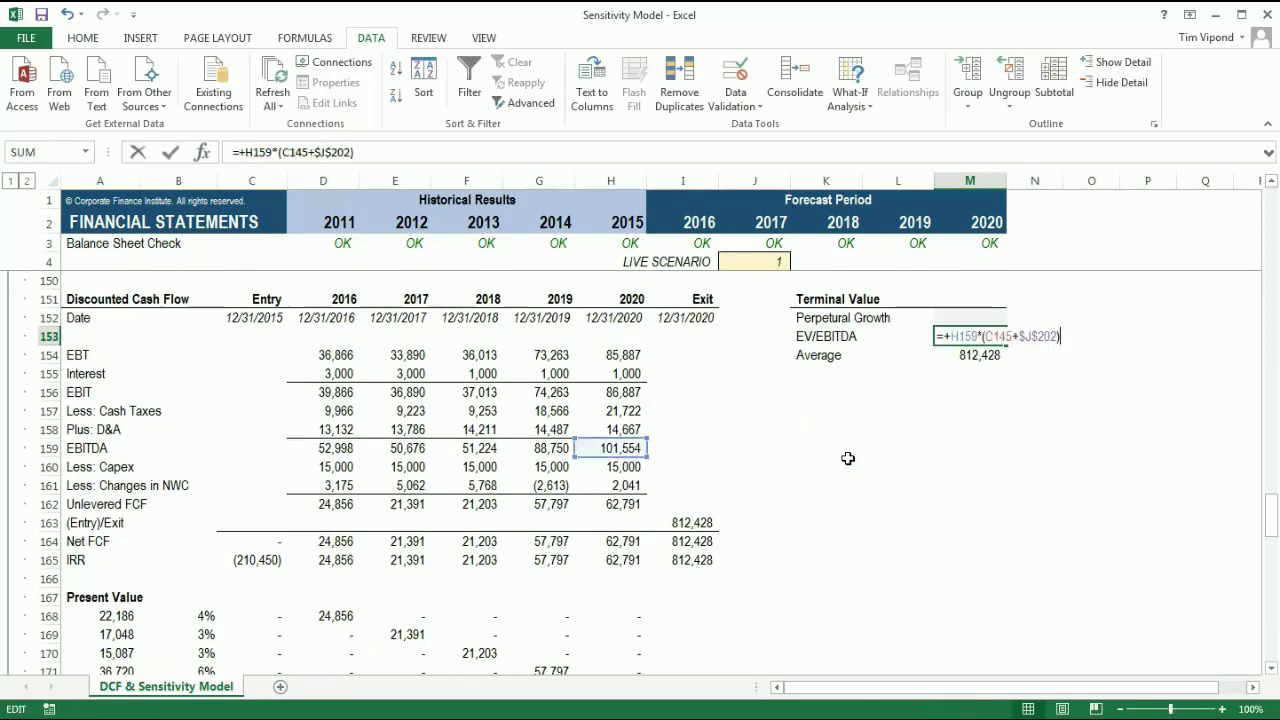
pyautogui.press('Escape')
# Link the Revenue Growth table's base $/Share cell B202 to the intrinsic Equity Value/Share with =$C$182
pyautogui.scroll(-13, 847, 458)
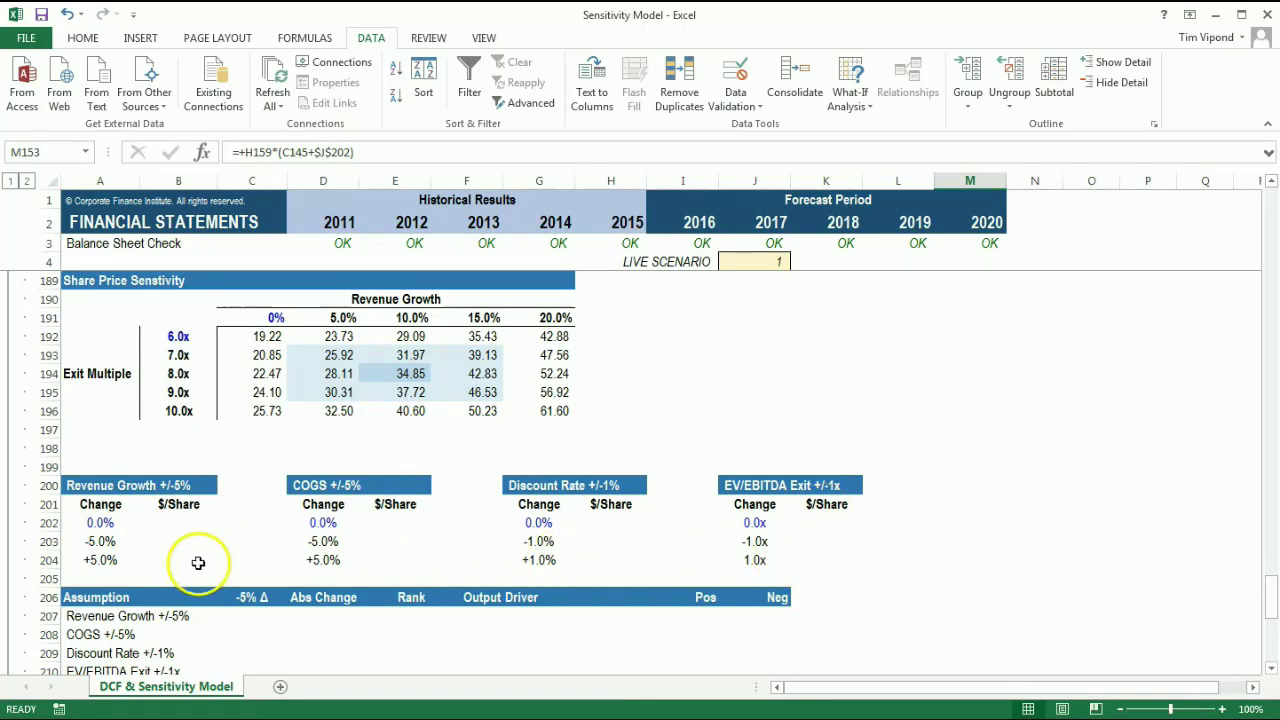
pyautogui.click(178, 522)
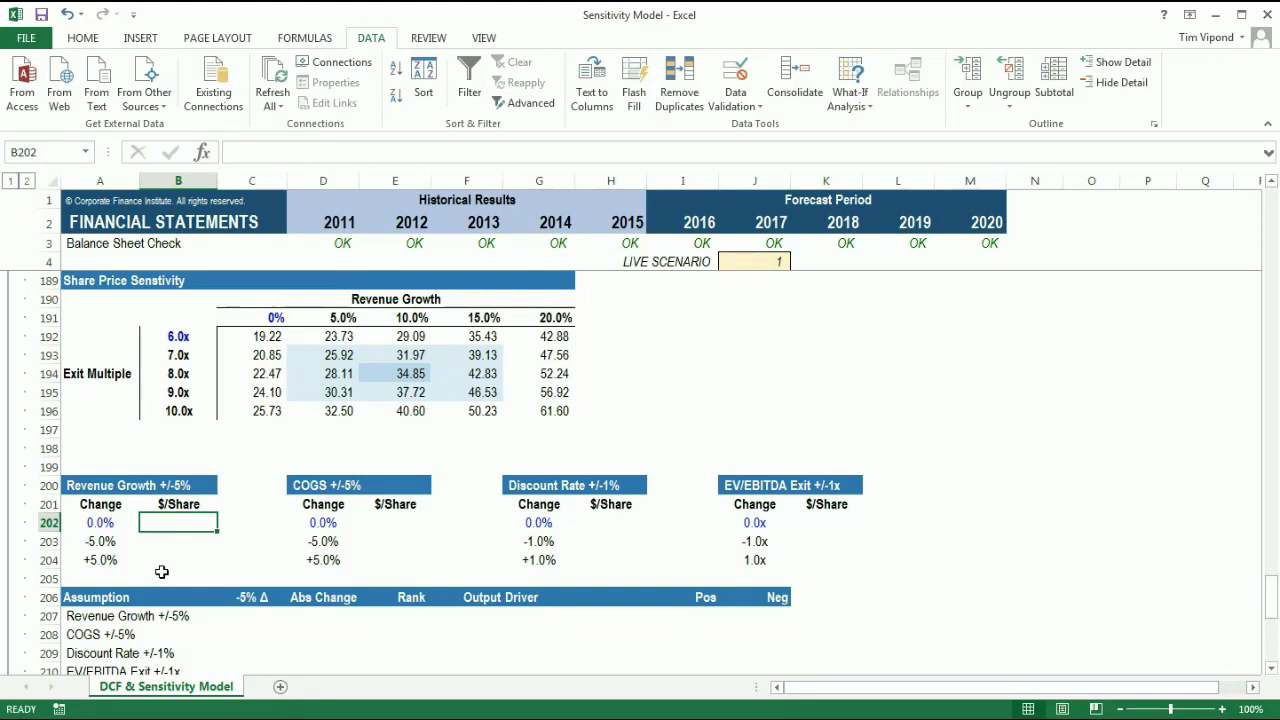
pyautogui.write('=')
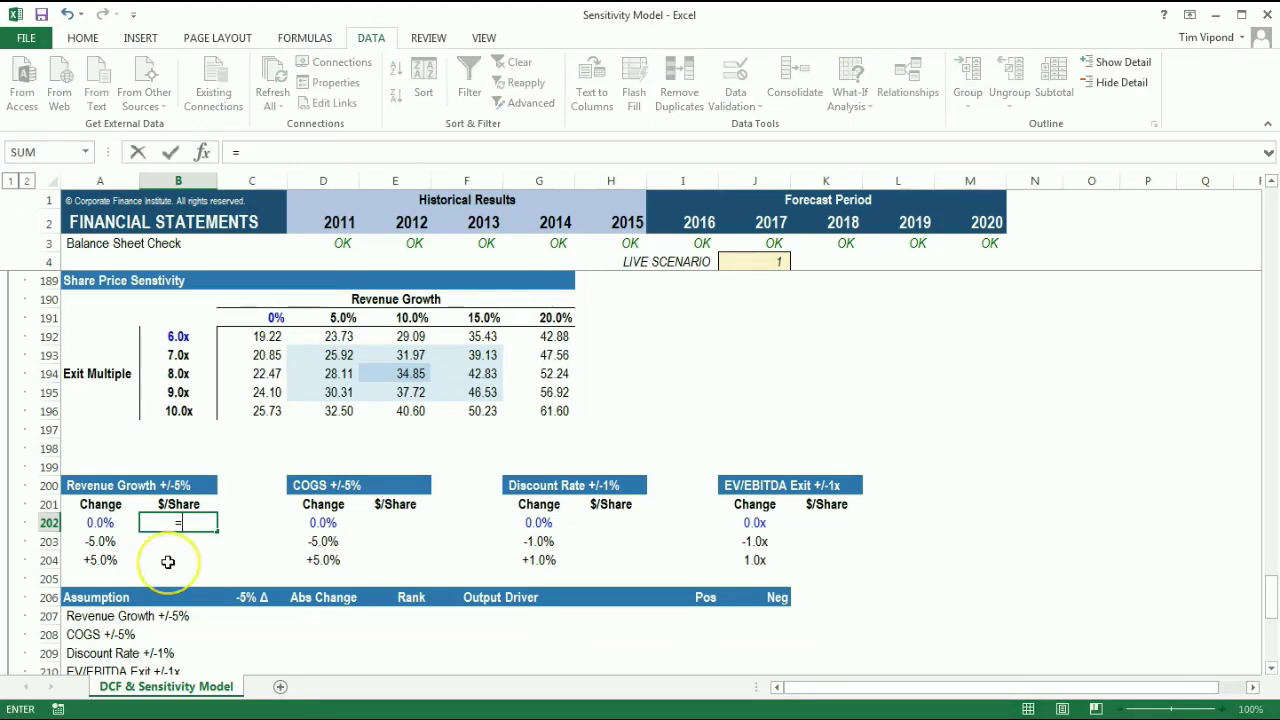
pyautogui.scroll(3, 168, 562)
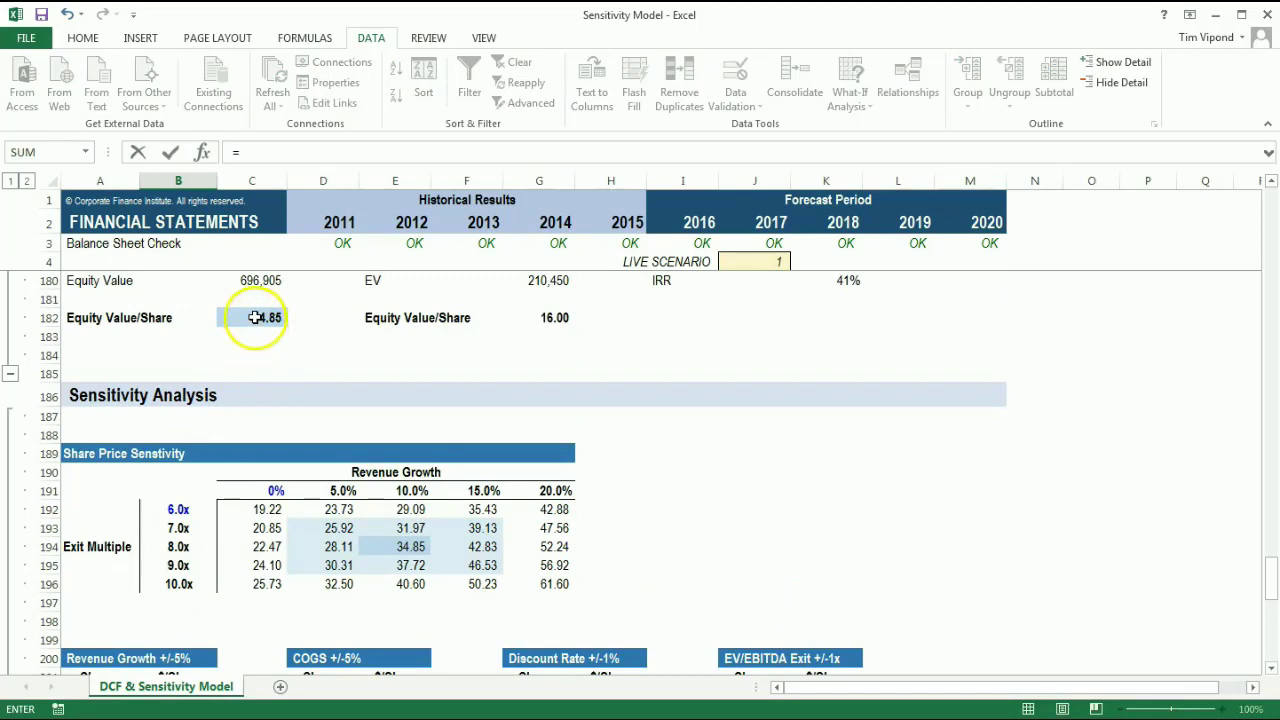
pyautogui.click(256, 317)
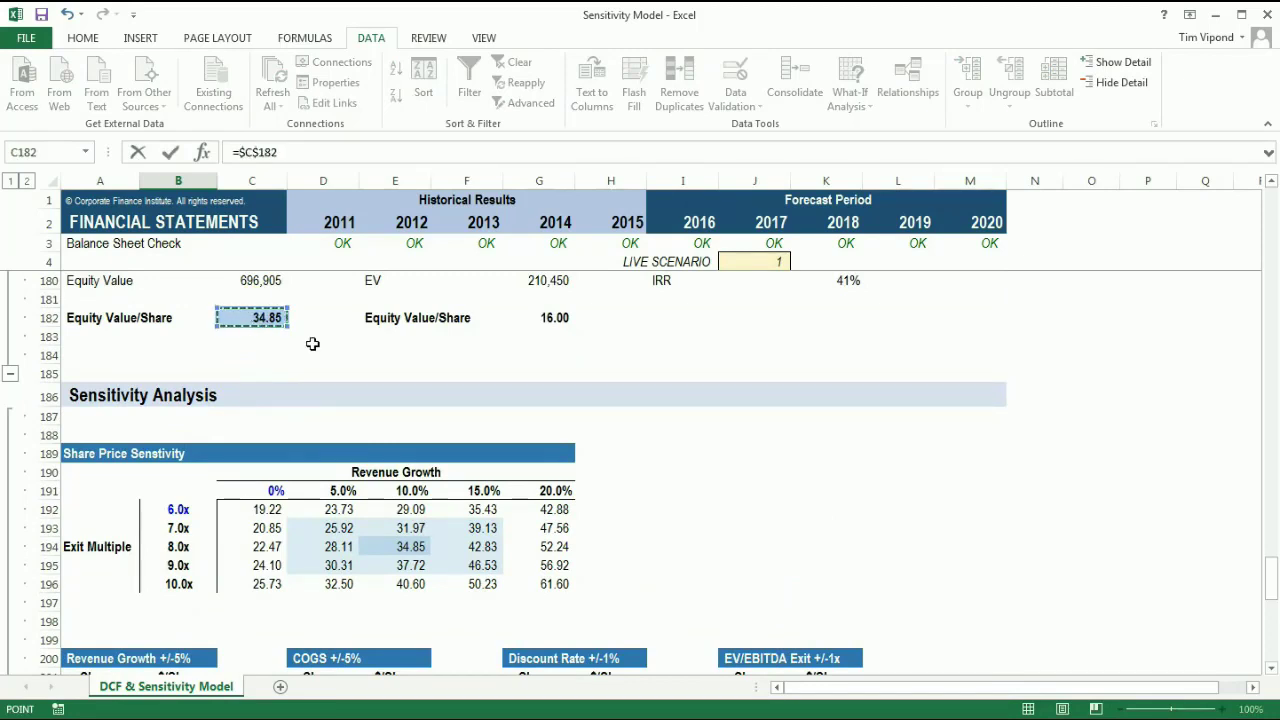
pyautogui.press('Return')
# Copy the share price link from B202 into the COGS, Discount Rate and EV/EBITDA Exit tables at E202, H202 and K202
pyautogui.scroll(-2, 305, 390)
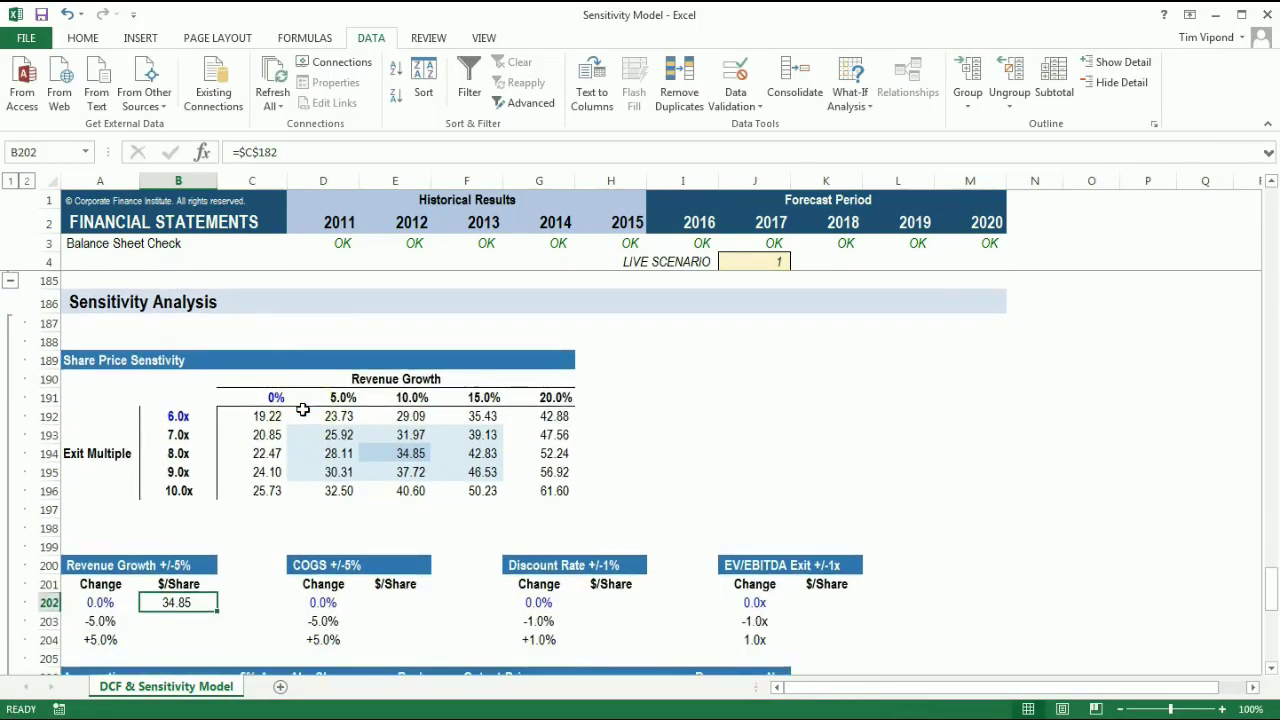
pyautogui.hotkey('ctrl', 'c')
pyautogui.click(397, 604)
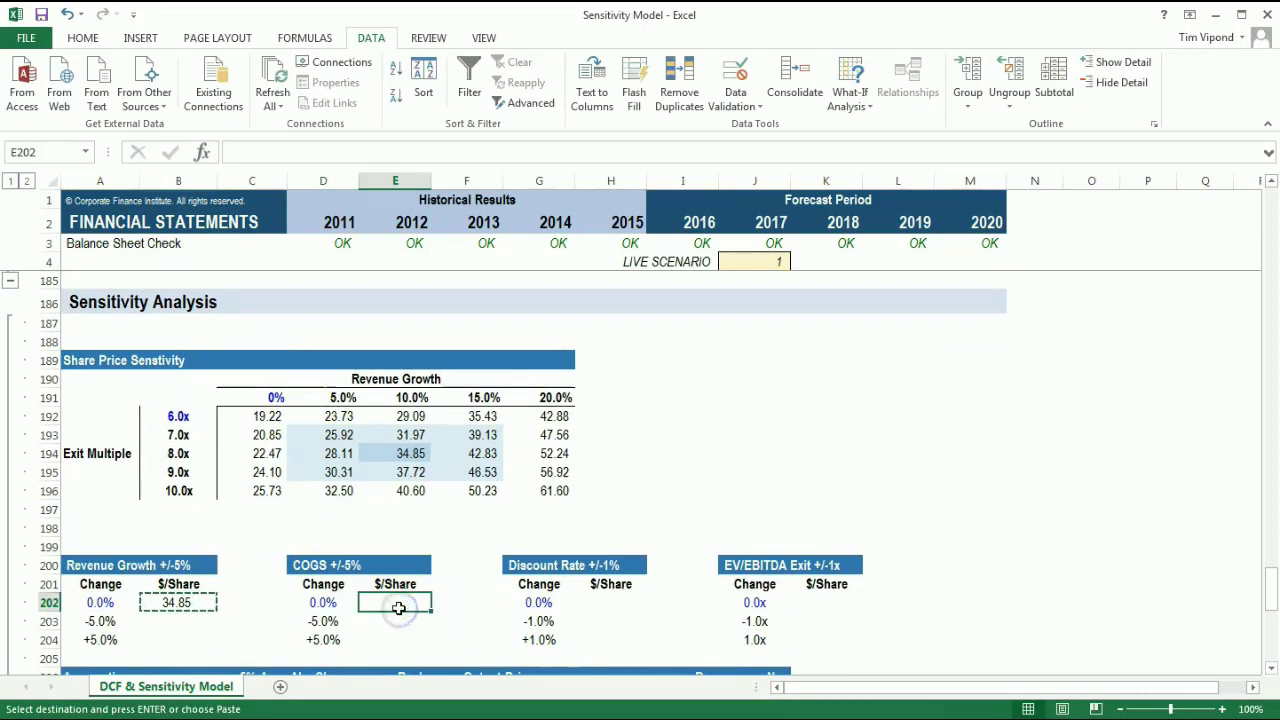
pyautogui.press('Return')
pyautogui.click(603, 604)
pyautogui.hotkey('ctrl', 'v')
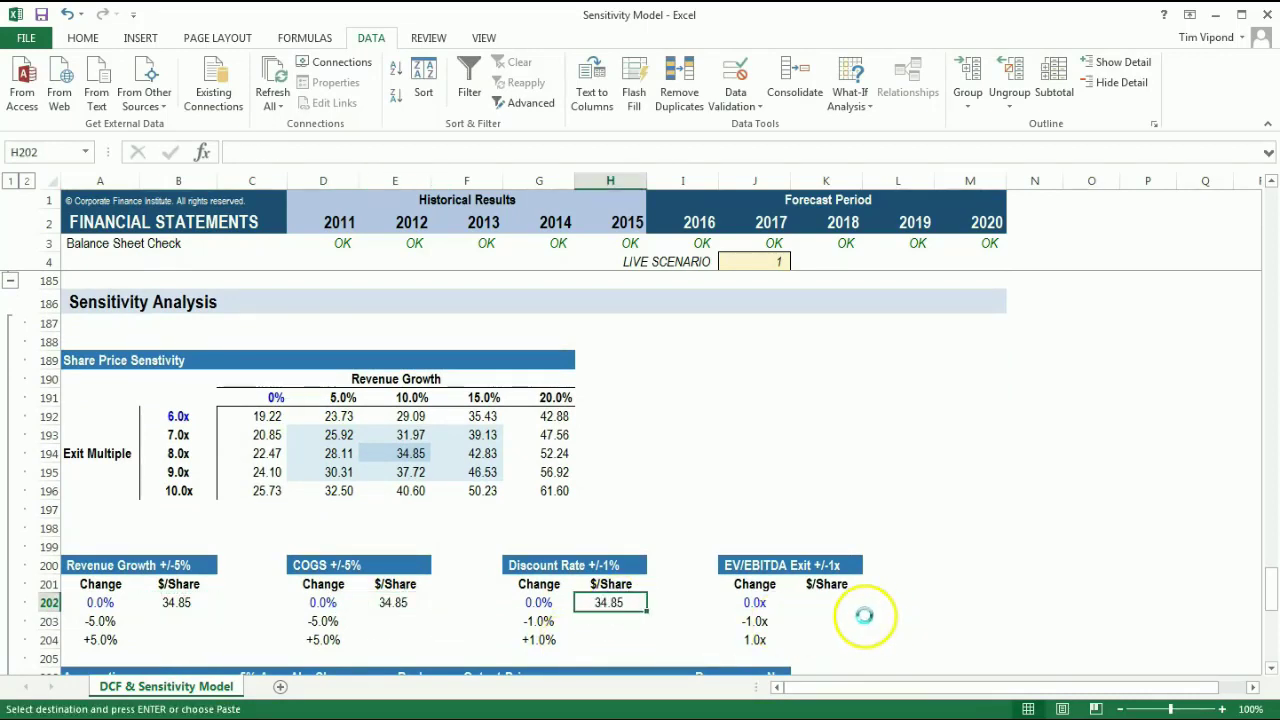
pyautogui.click(848, 605)
pyautogui.hotkey('ctrl', 'v')
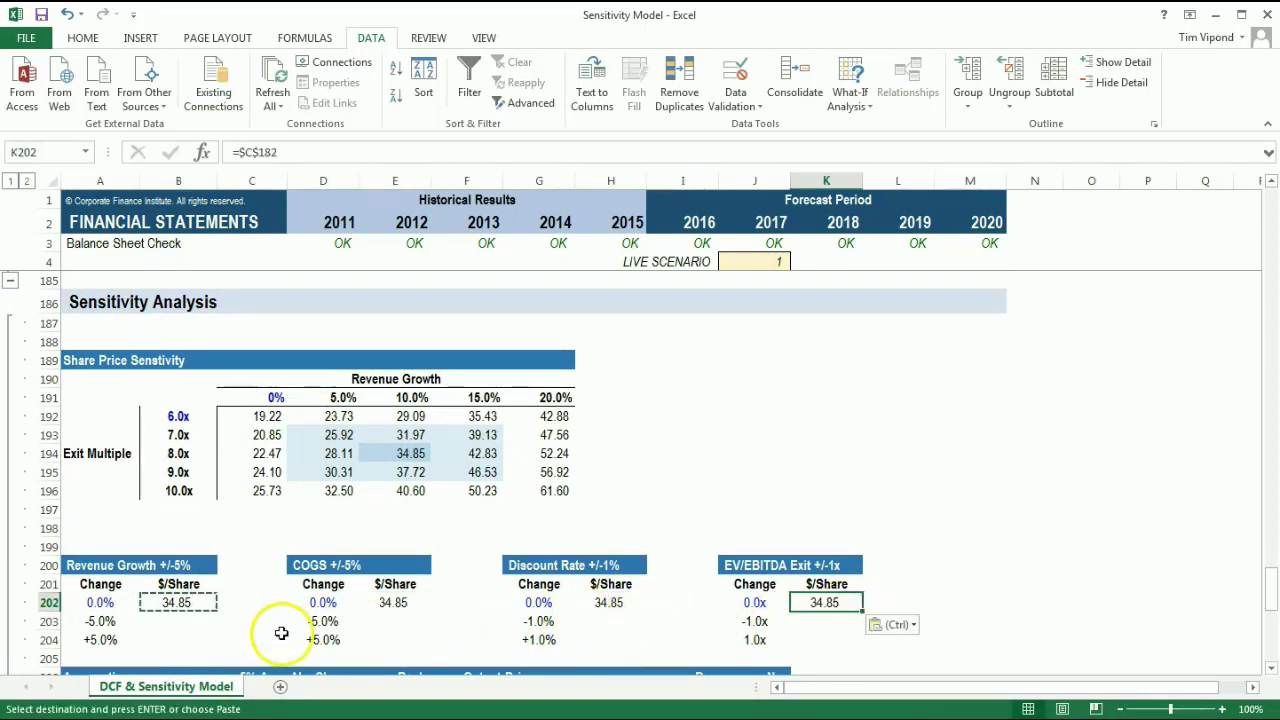
pyautogui.press('Escape')
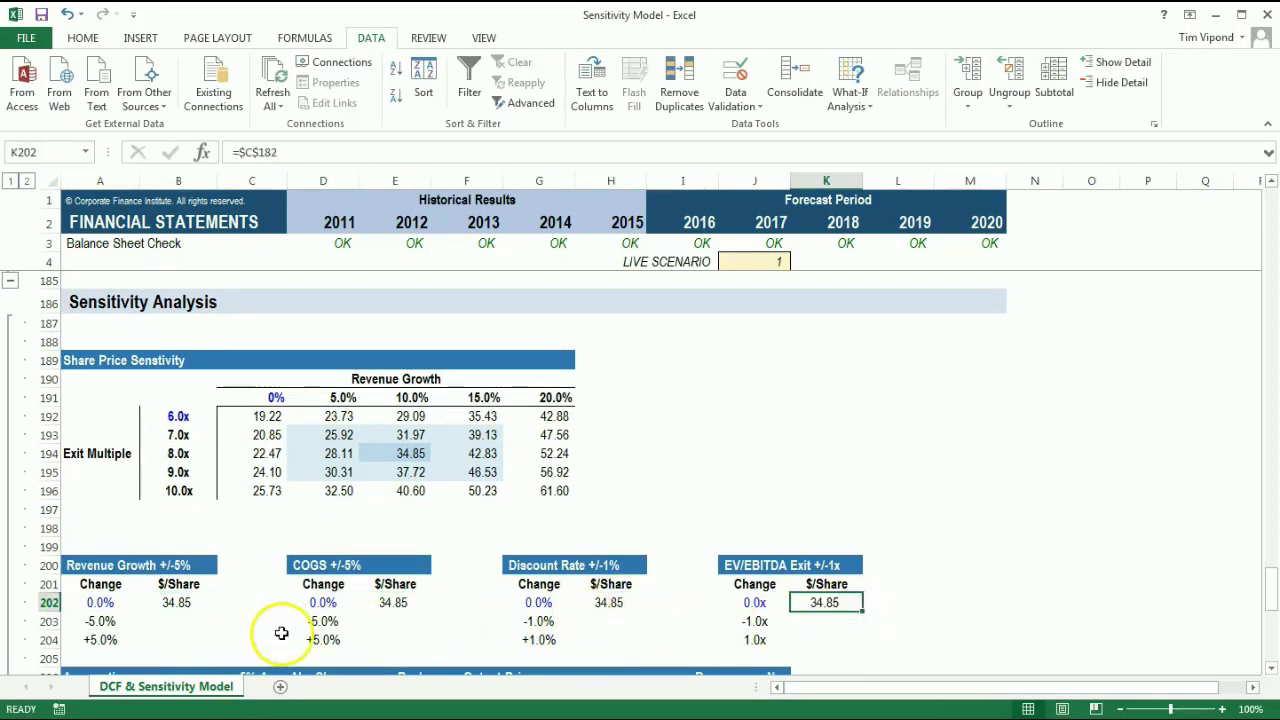
# Create a one-variable data table over the Revenue Growth range A202:B204 with $A$202 as the column input cell
pyautogui.click(100, 602)
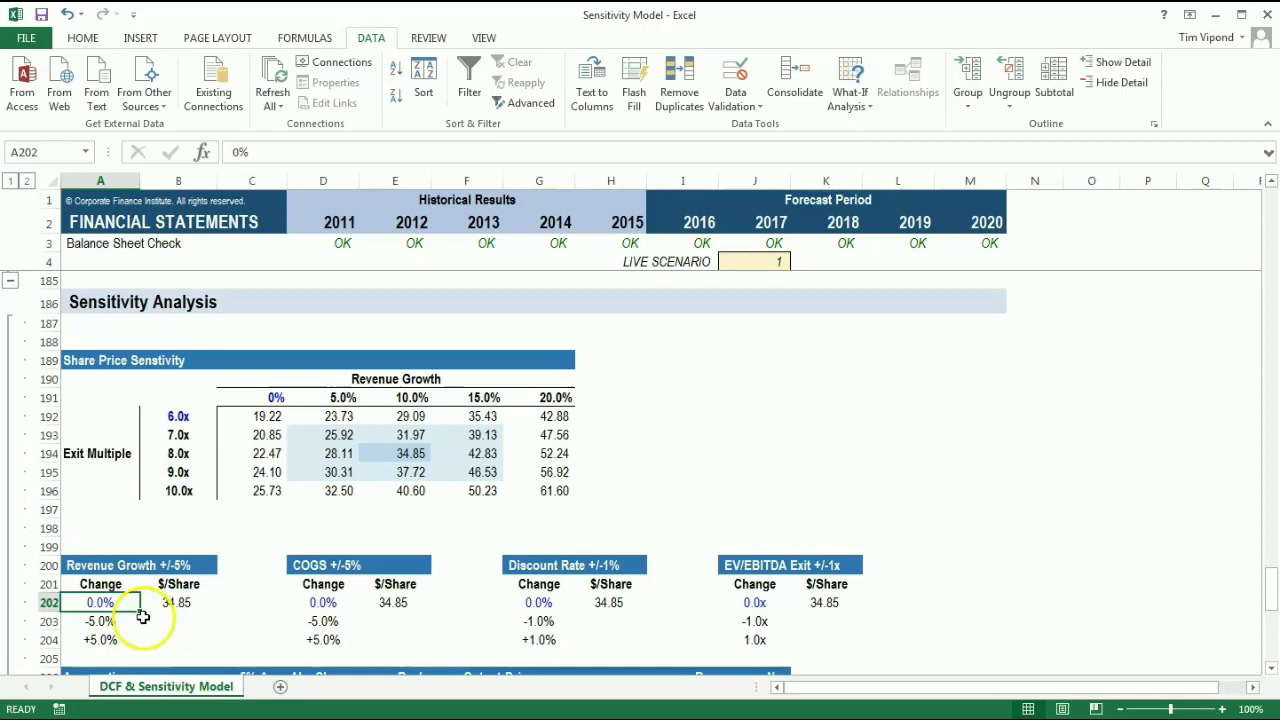
pyautogui.moveTo(127, 606); pyautogui.dragTo(166, 634)
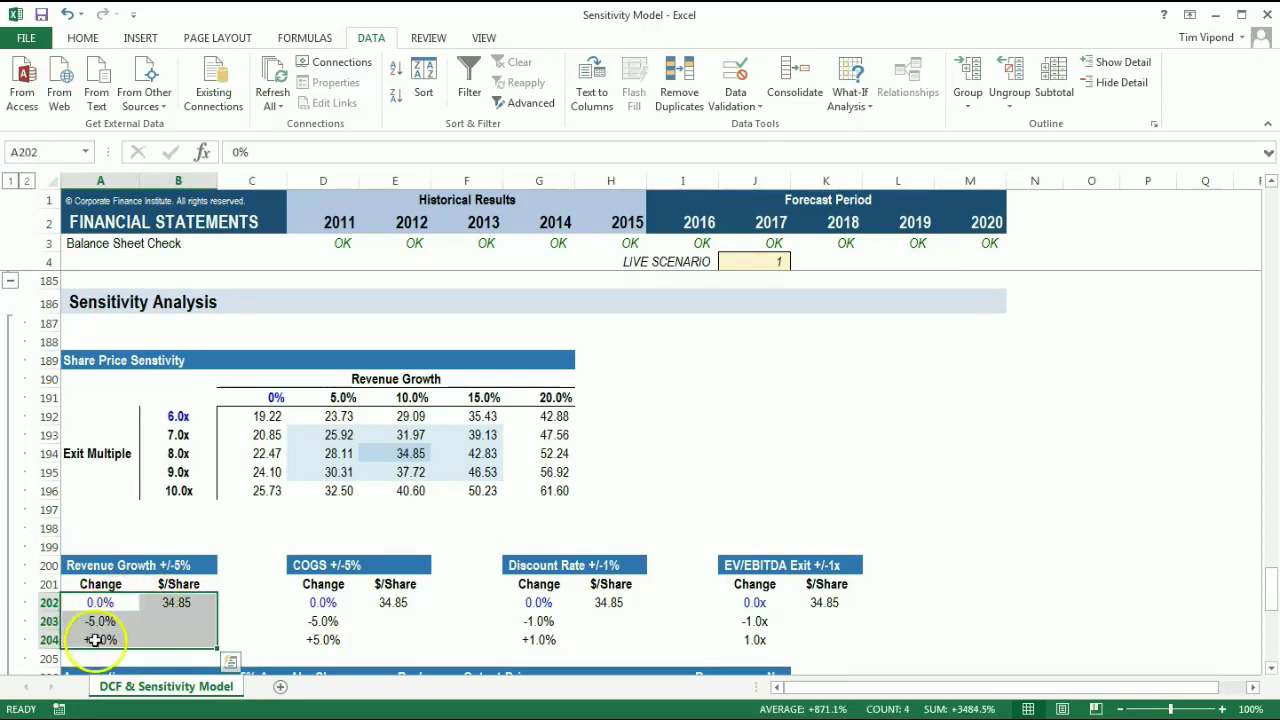
pyautogui.press('alt')
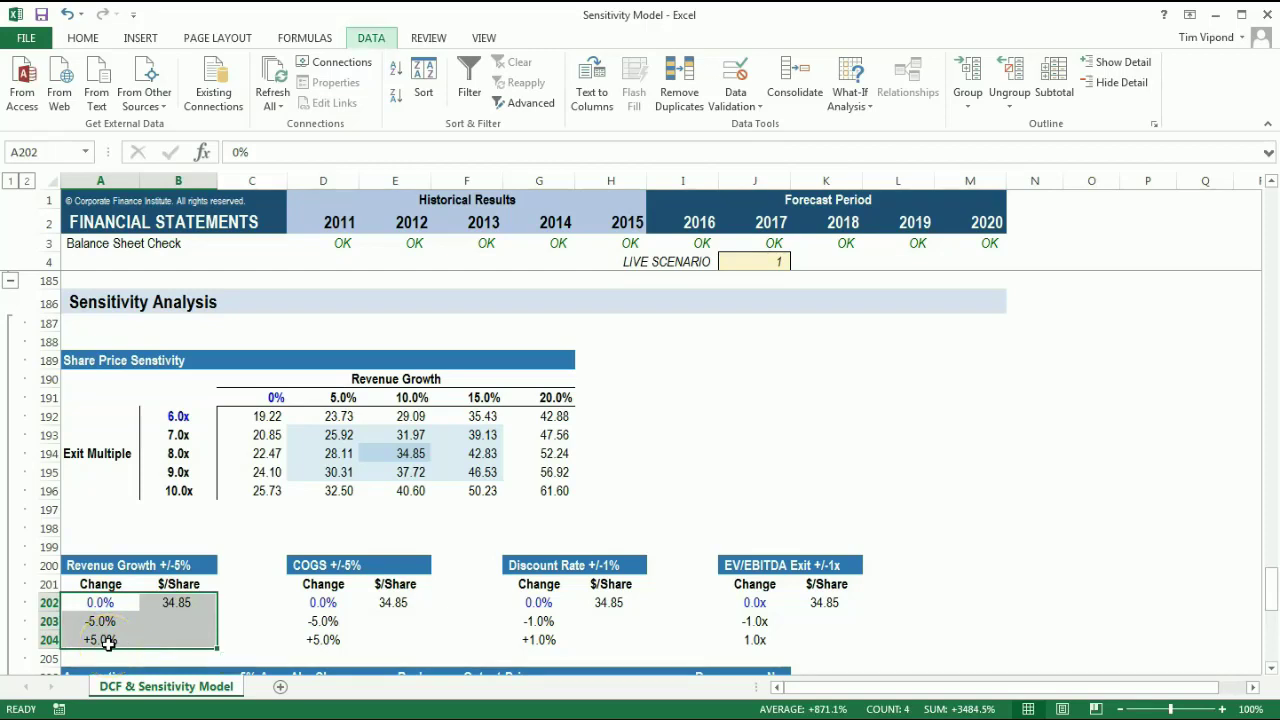
pyautogui.press('a')
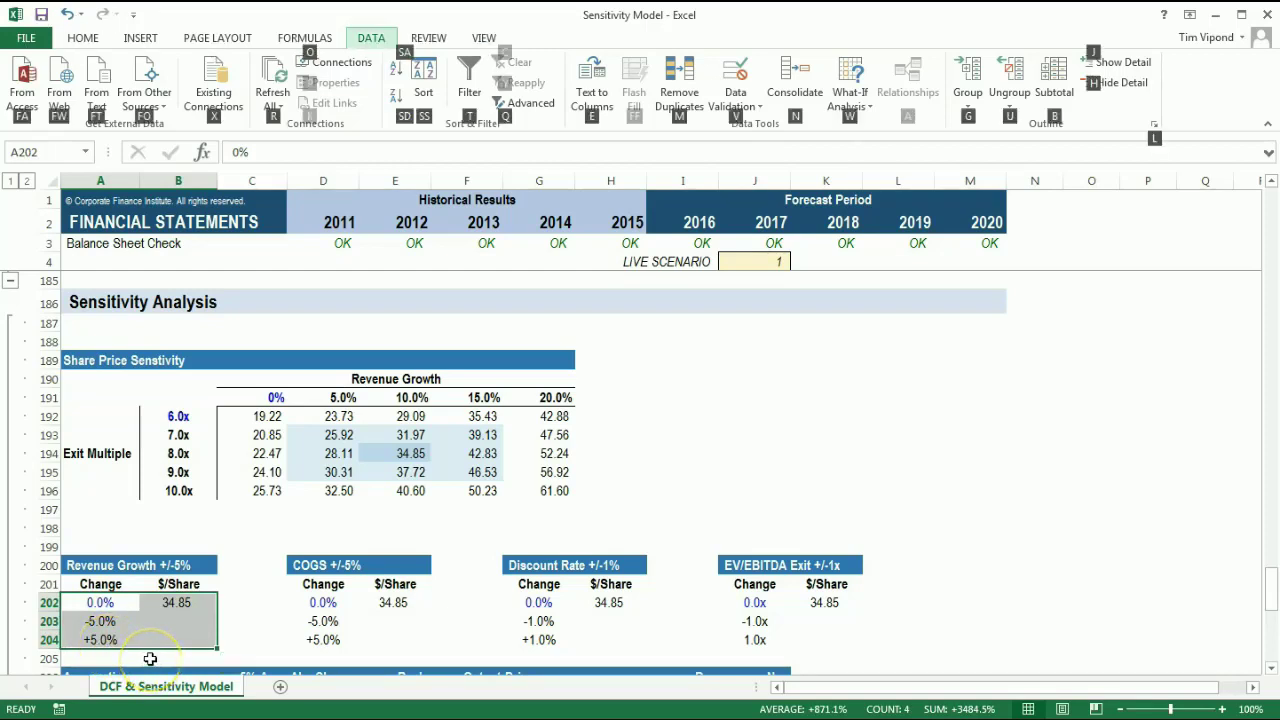
pyautogui.press('w')
pyautogui.press('t')
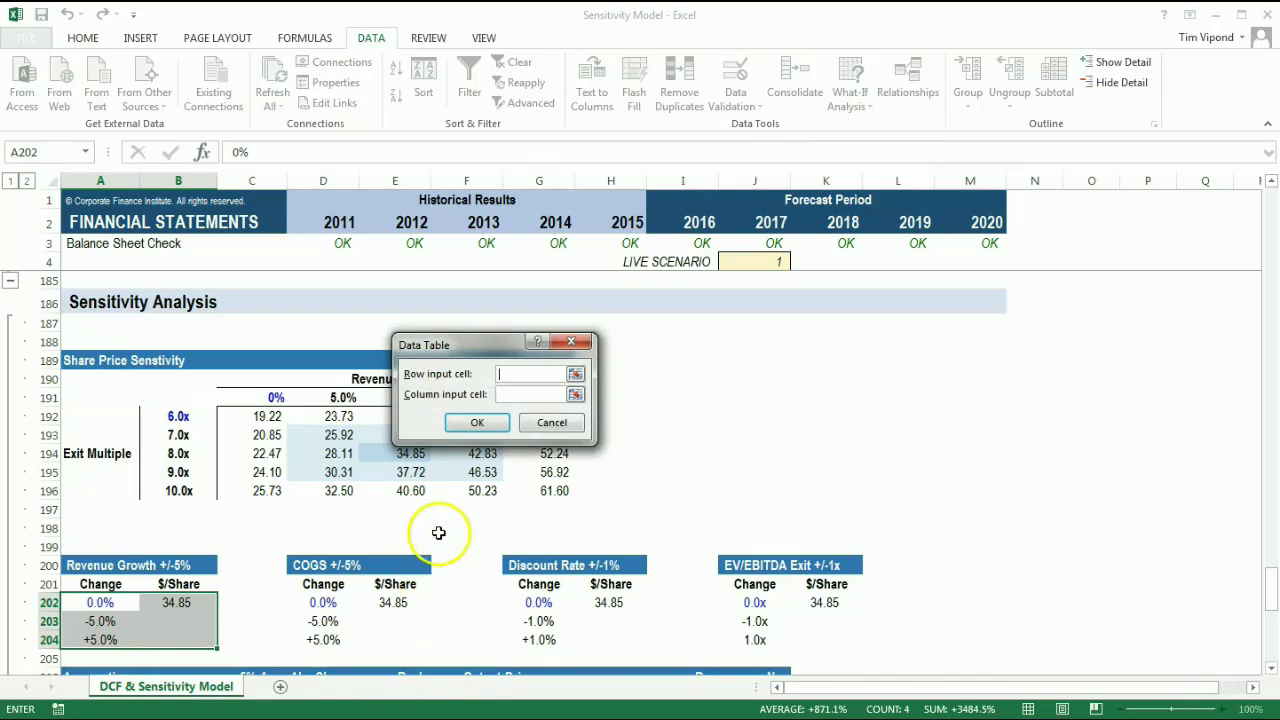
pyautogui.click(533, 394)
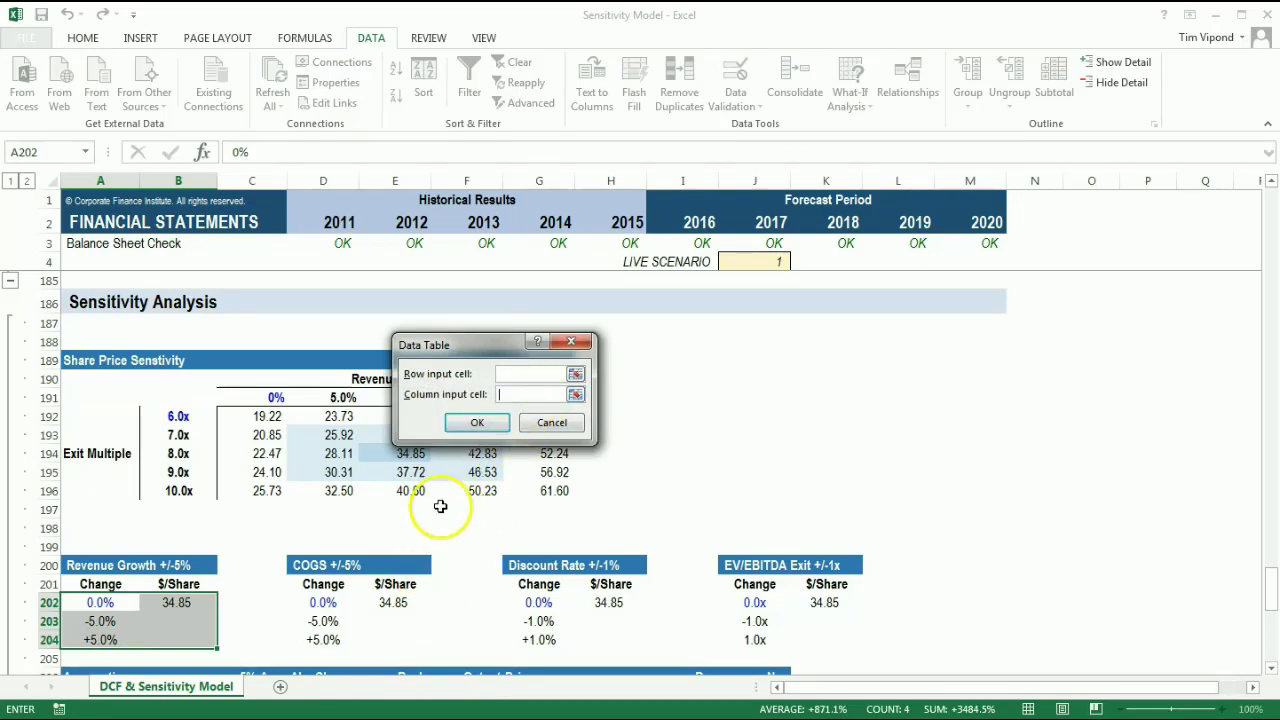
pyautogui.click(104, 603)
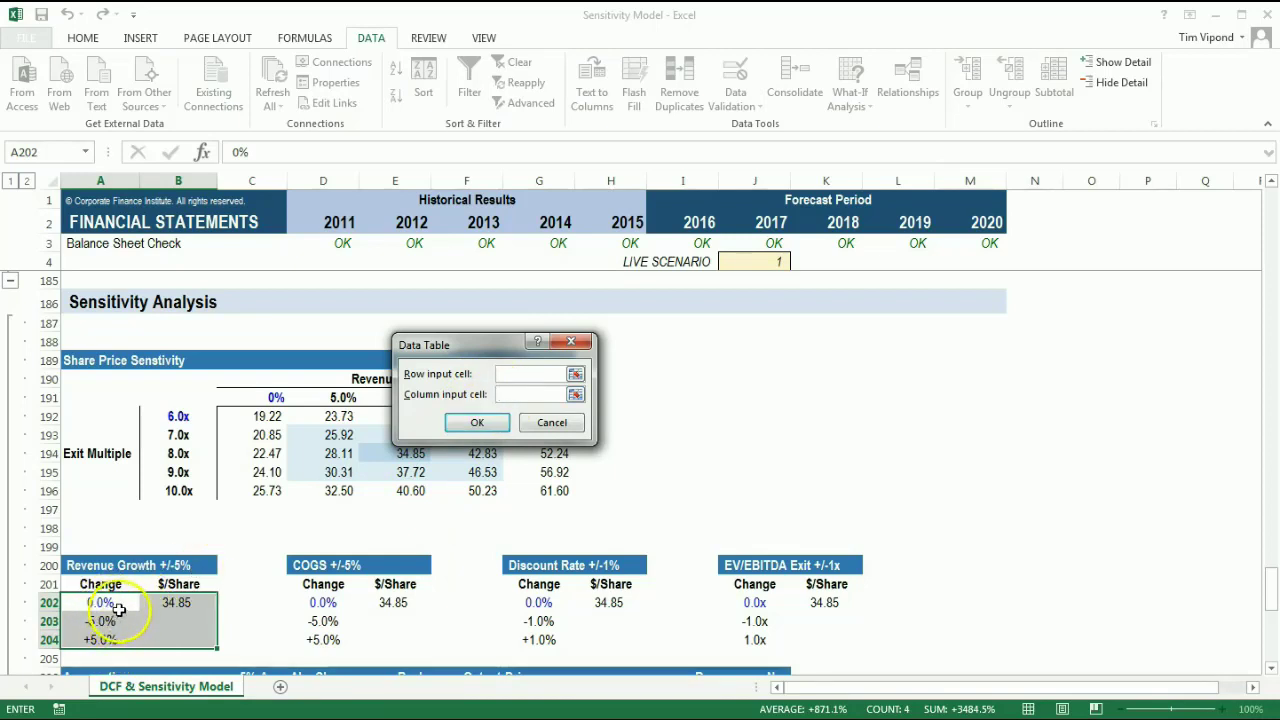
pyautogui.click(108, 603)
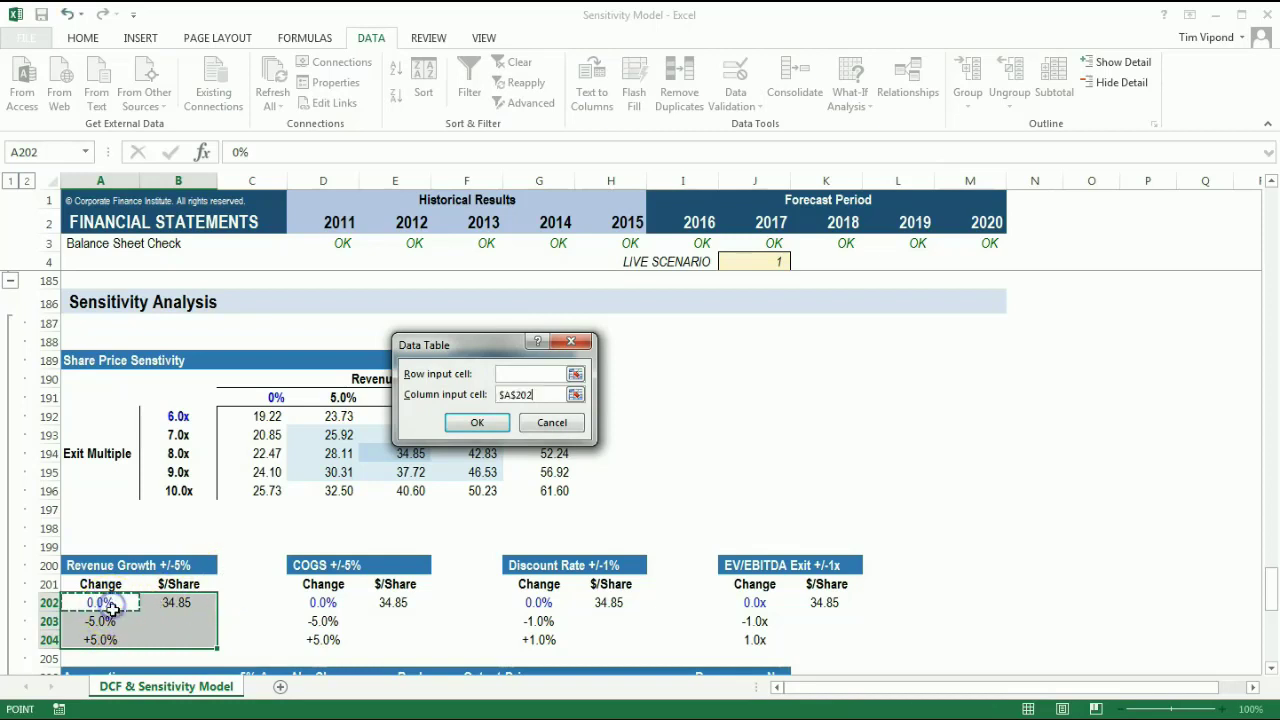
pyautogui.click(472, 423)
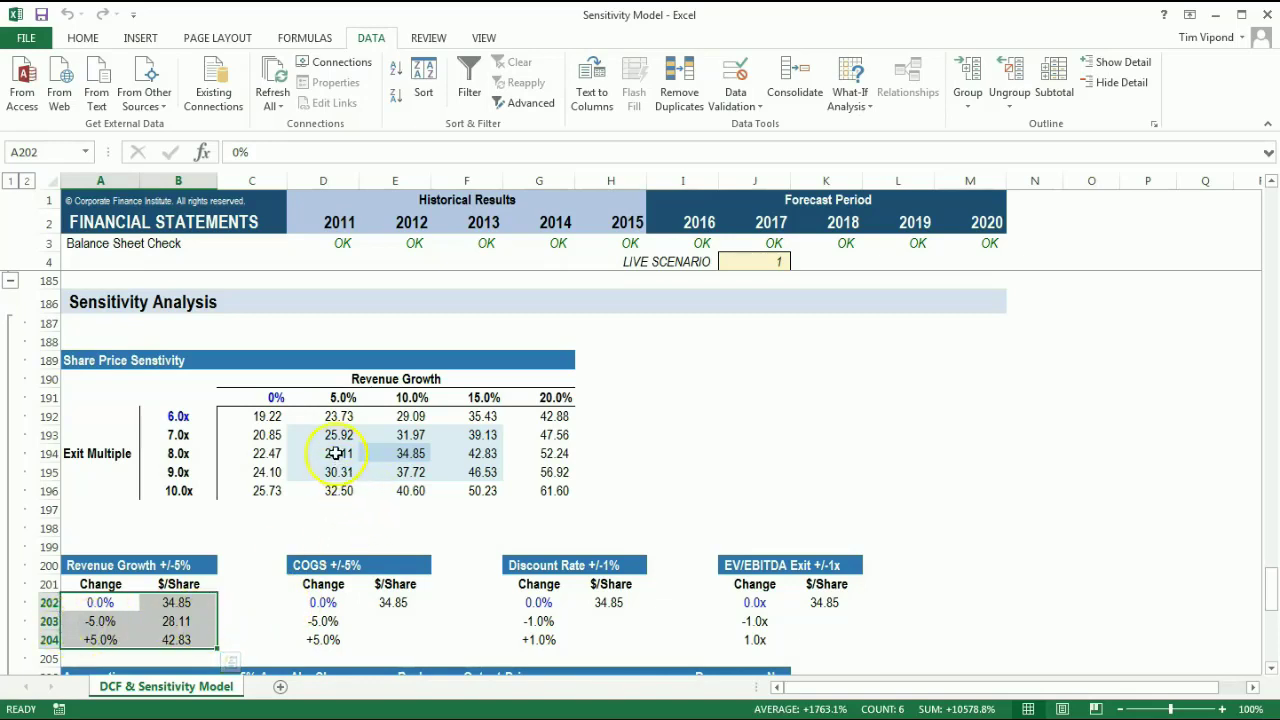
# Compare the Revenue Growth table's -5% and +5% share prices with the 8.0x exit multiple row of the Share Price Sensitivity table
pyautogui.click(337, 453)
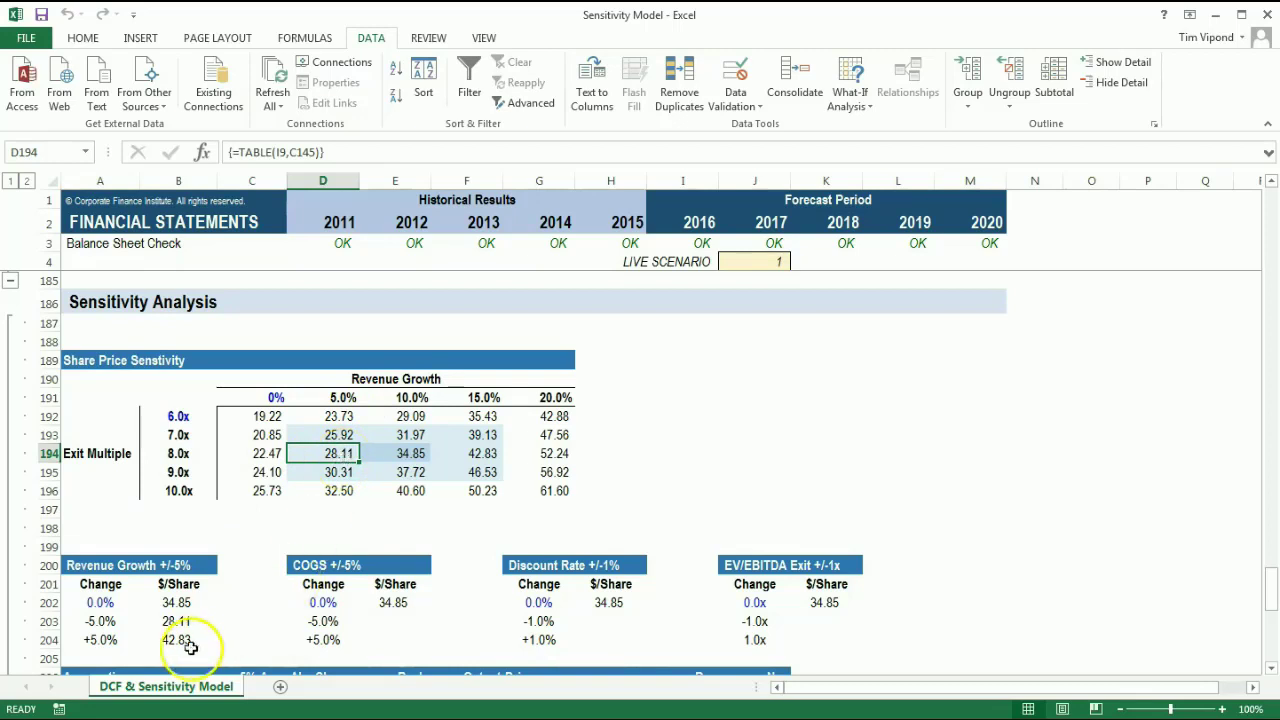
pyautogui.click(101, 642)
pyautogui.click(486, 453)
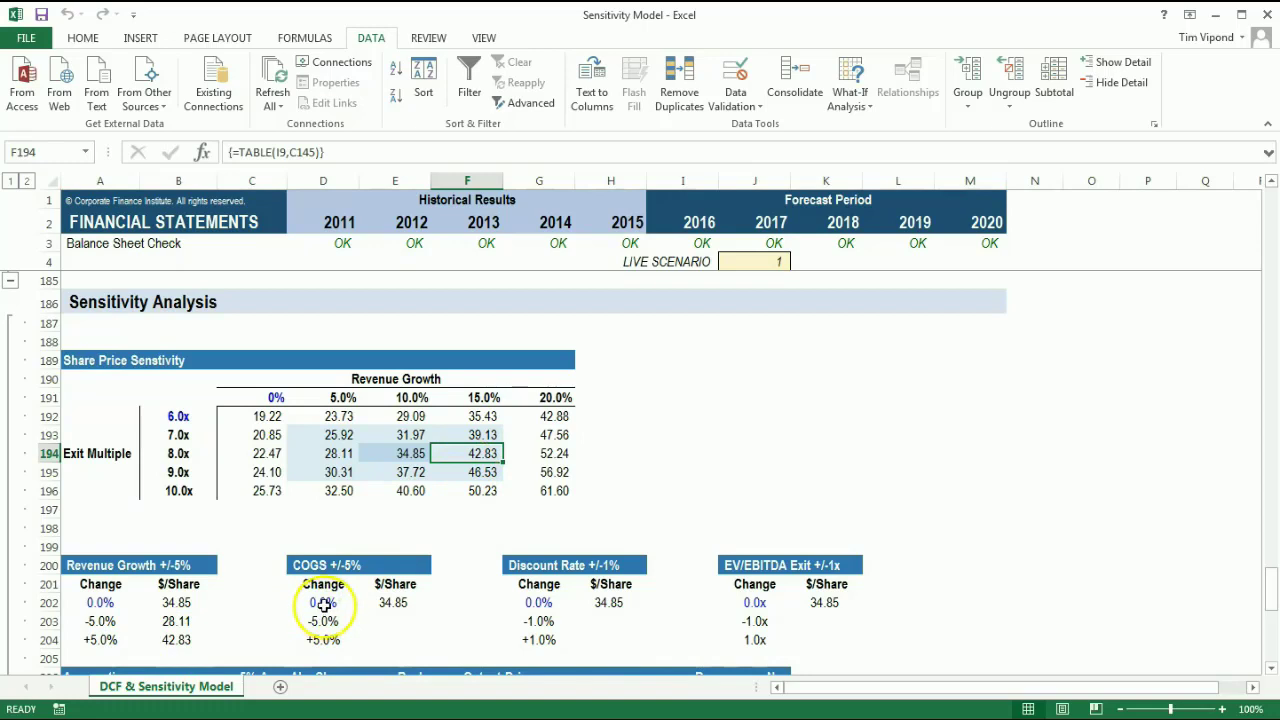
# Create a one-variable data table over the COGS range D202:E204 with D202 as the column input cell
pyautogui.moveTo(322, 603); pyautogui.dragTo(368, 648)
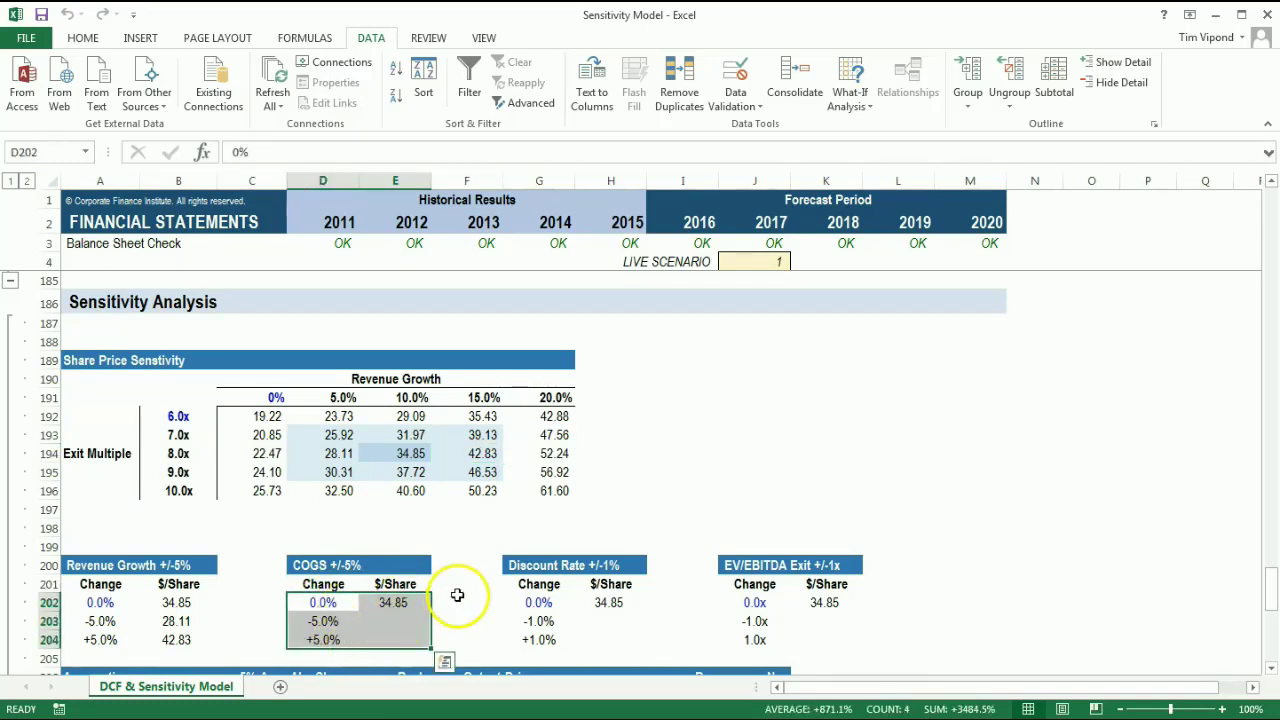
pyautogui.hotkey('alt', 'a')
pyautogui.press('w')
pyautogui.press('t')
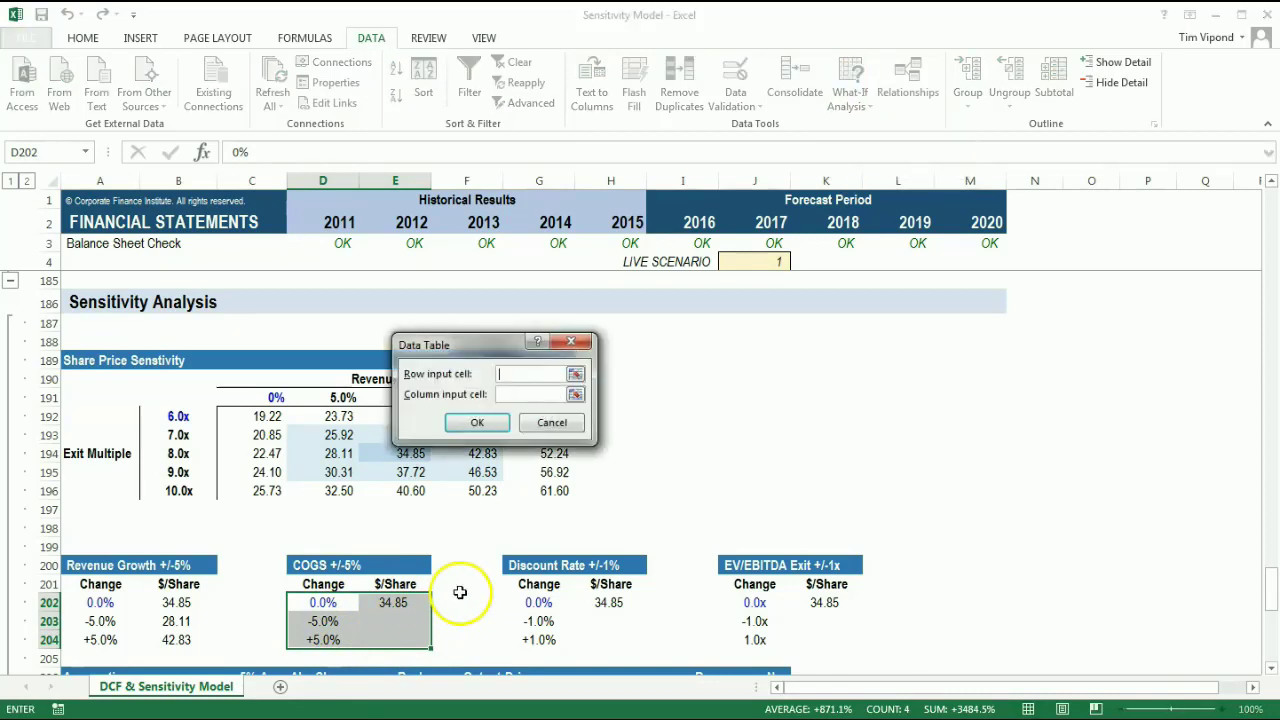
pyautogui.click(518, 393)
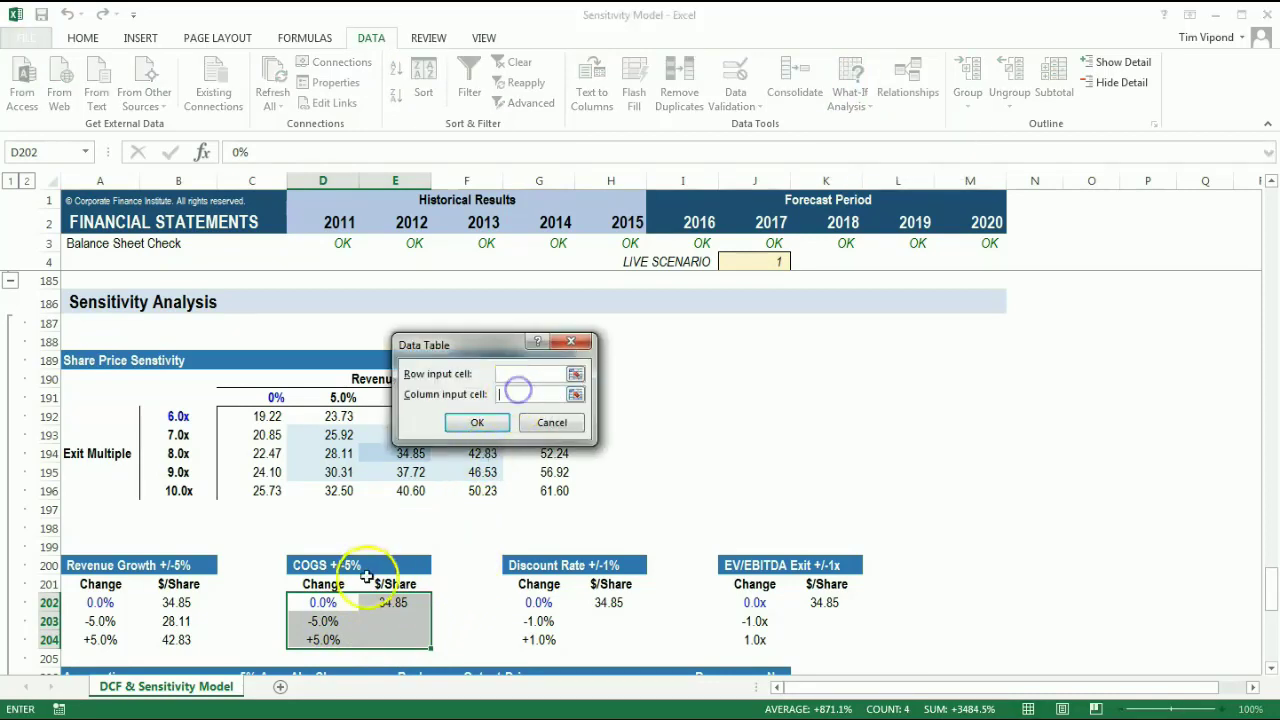
pyautogui.click(322, 603)
pyautogui.click(477, 423)
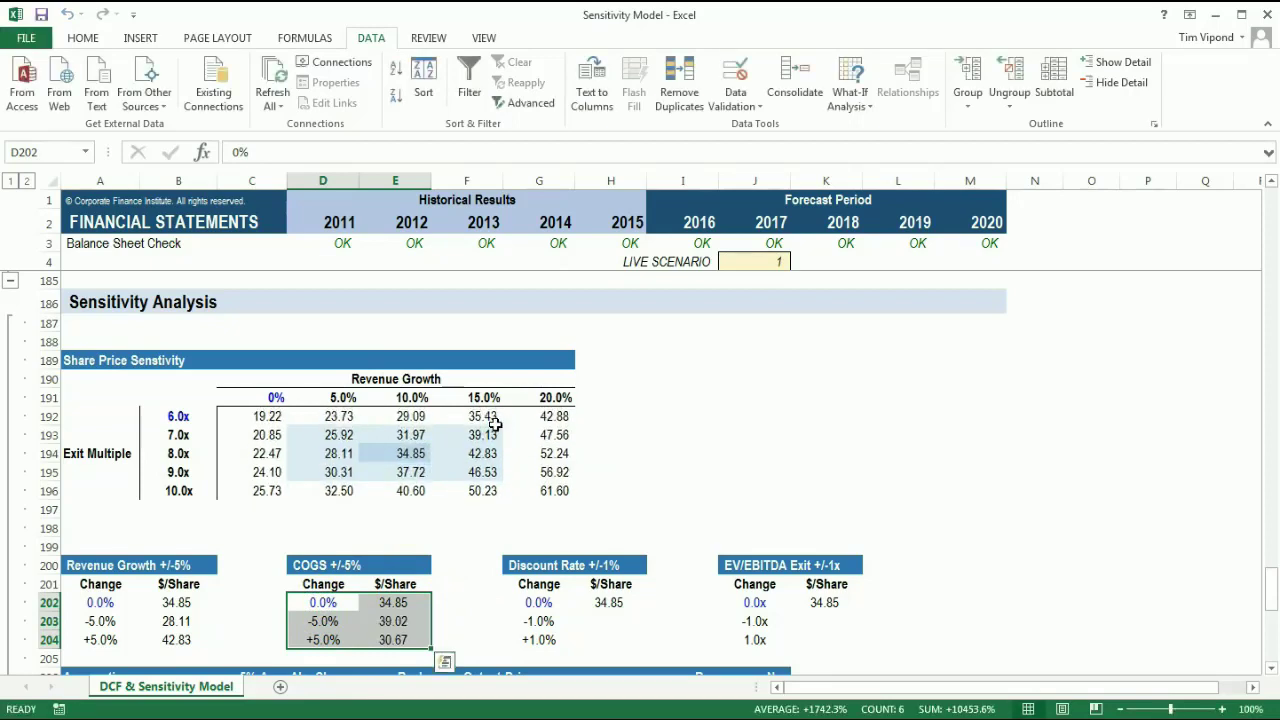
# Create a one-variable data table over the Discount Rate range G202:H204 with $G$202 as the column input cell
pyautogui.moveTo(546, 603); pyautogui.dragTo(590, 635)
pyautogui.press('alt')
pyautogui.press('a')
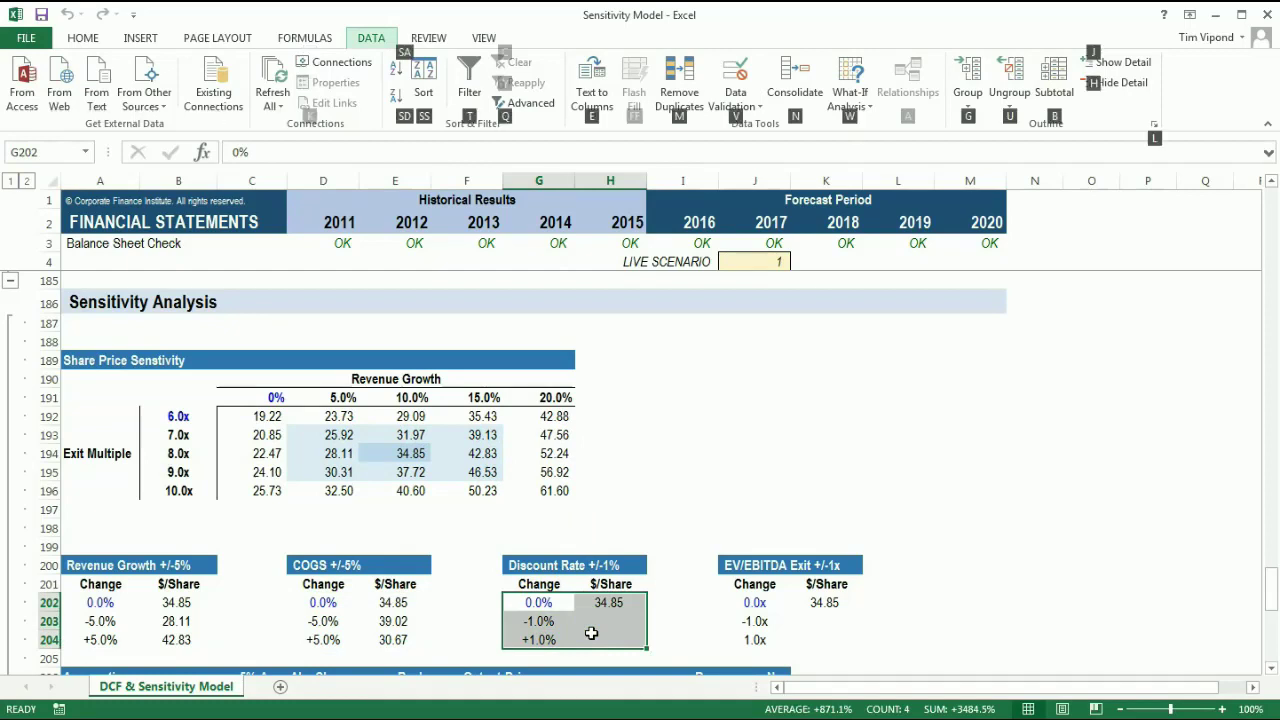
pyautogui.press('w')
pyautogui.press('t')
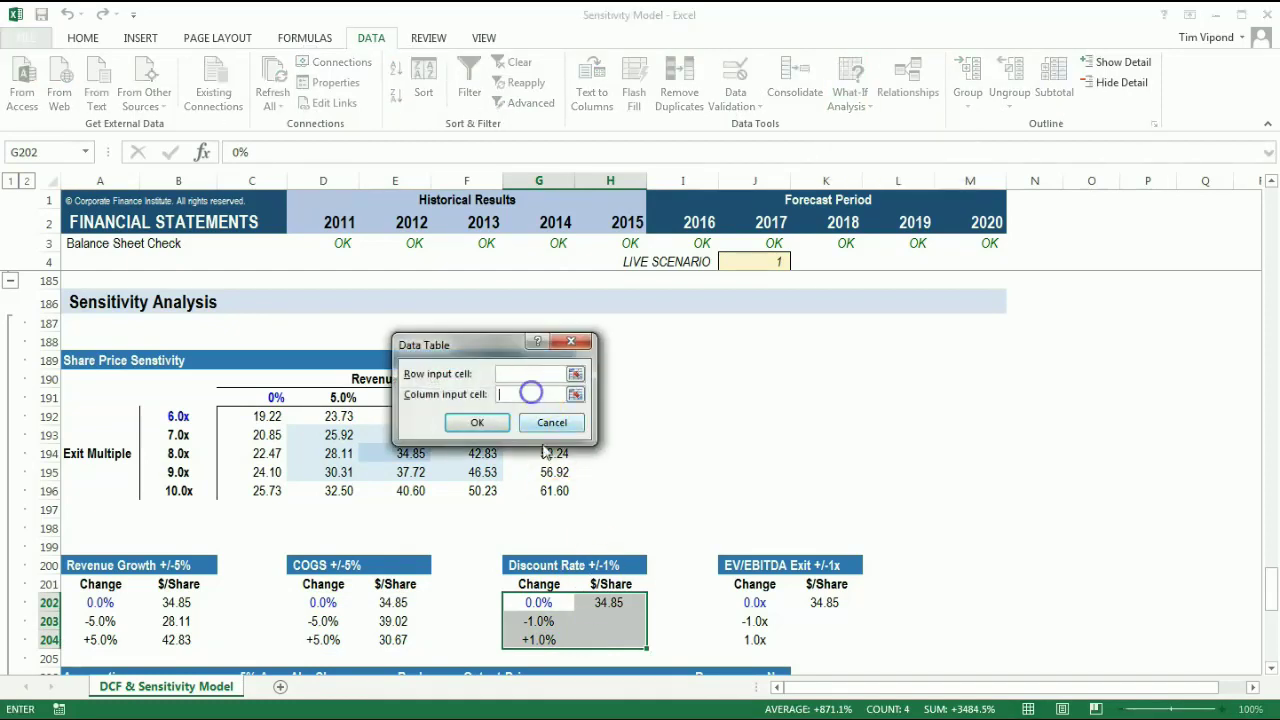
pyautogui.click(545, 601)
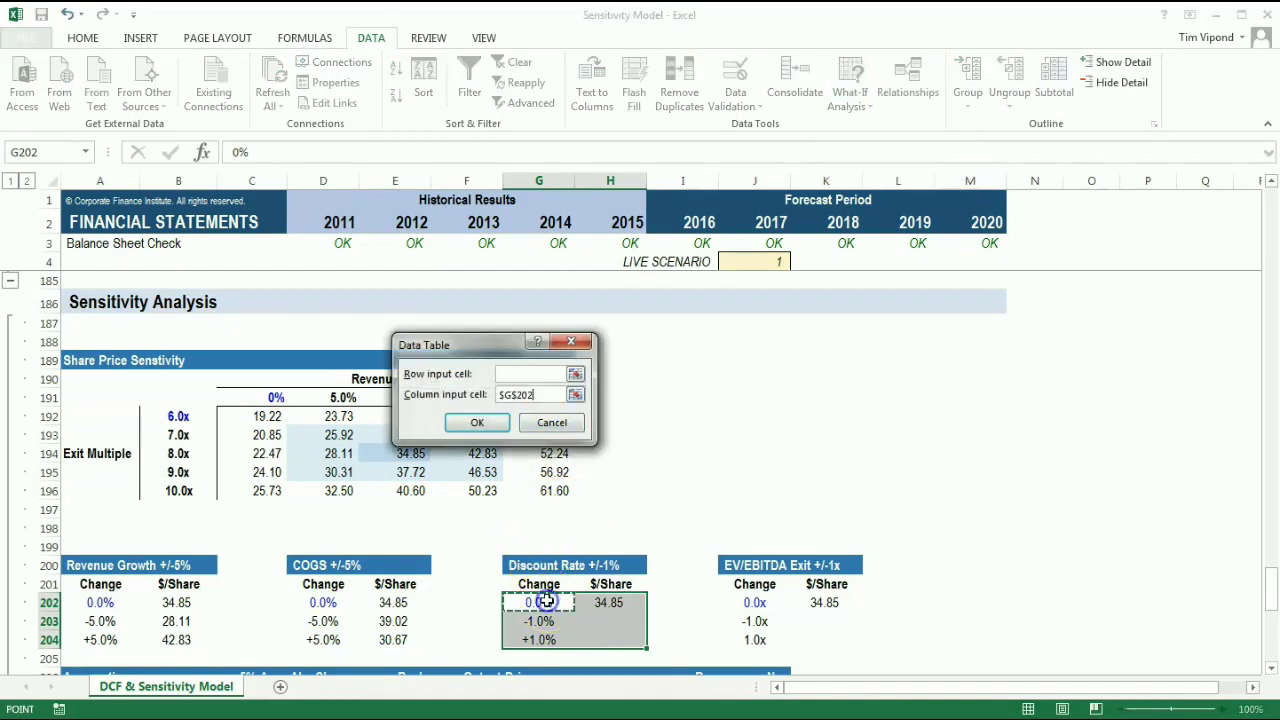
pyautogui.click(477, 422)
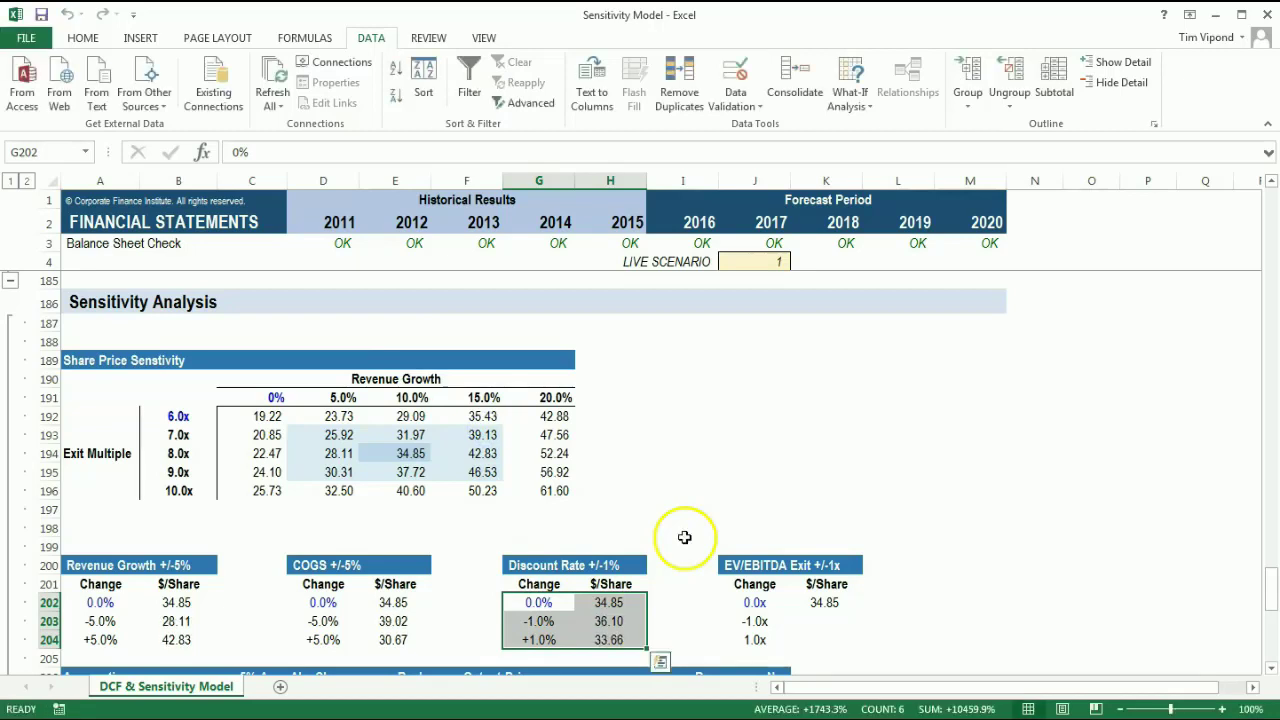
# Create a one-variable data table over the EV/EBITDA Exit range J202:K204 with $J$202 as the column input cell
pyautogui.moveTo(755, 602); pyautogui.dragTo(811, 639)
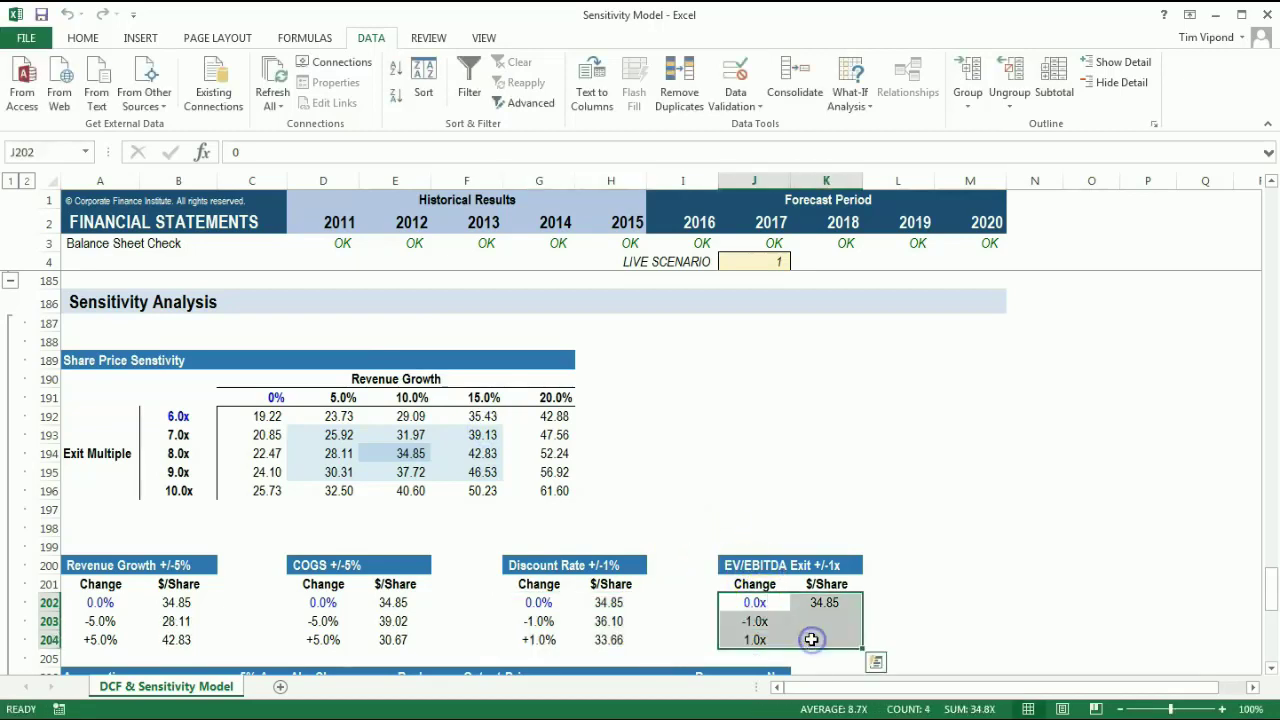
pyautogui.press('alt')
pyautogui.press('a')
pyautogui.press('w')
pyautogui.press('t')
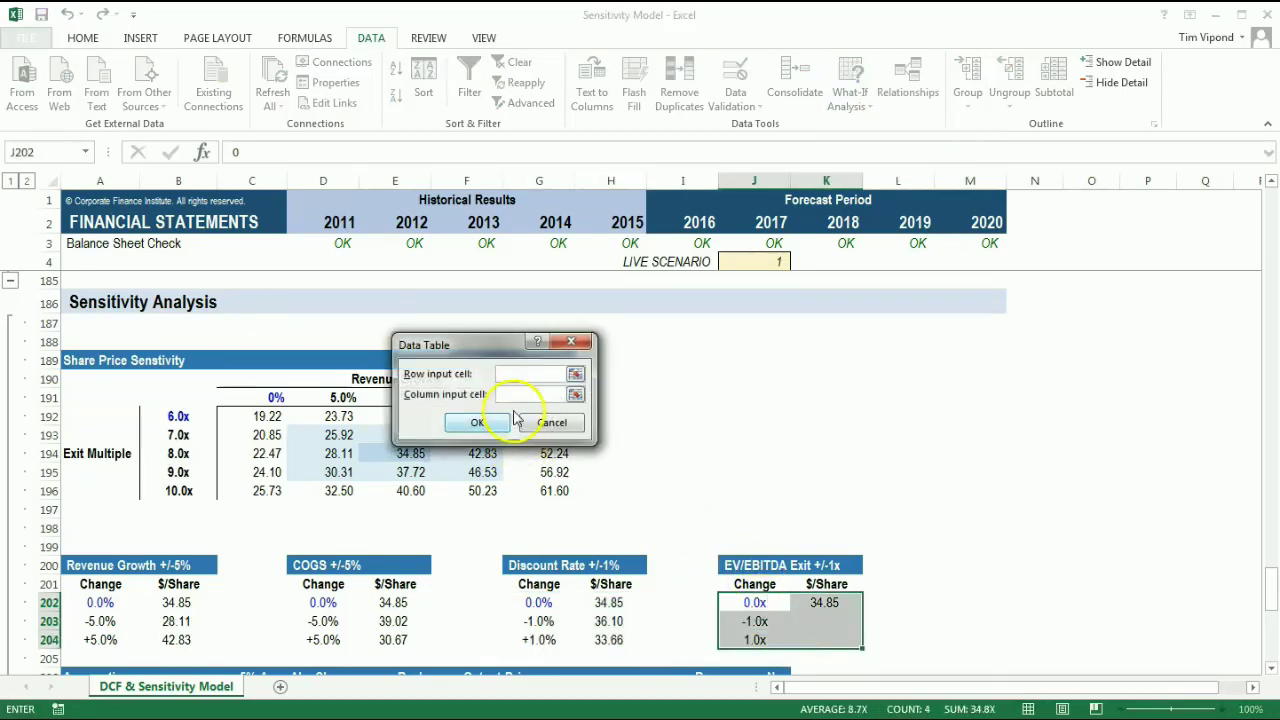
pyautogui.click(517, 395)
pyautogui.click(746, 600)
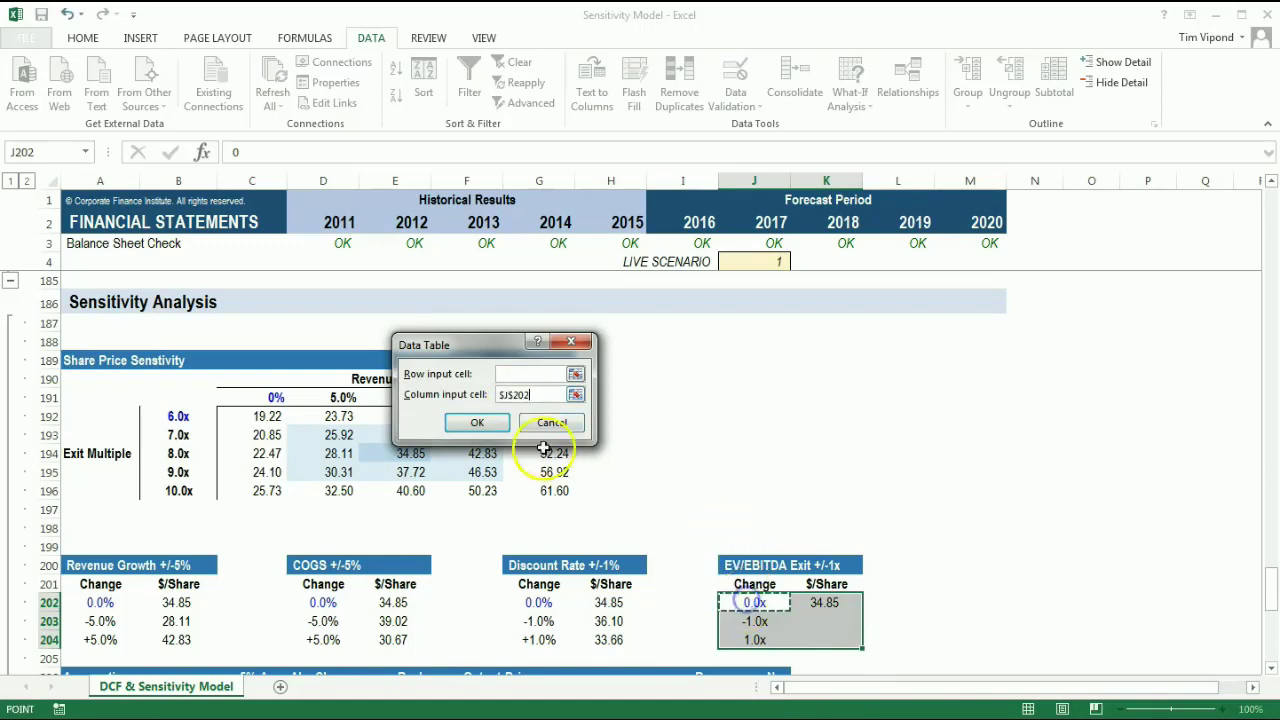
pyautogui.click(500, 423)
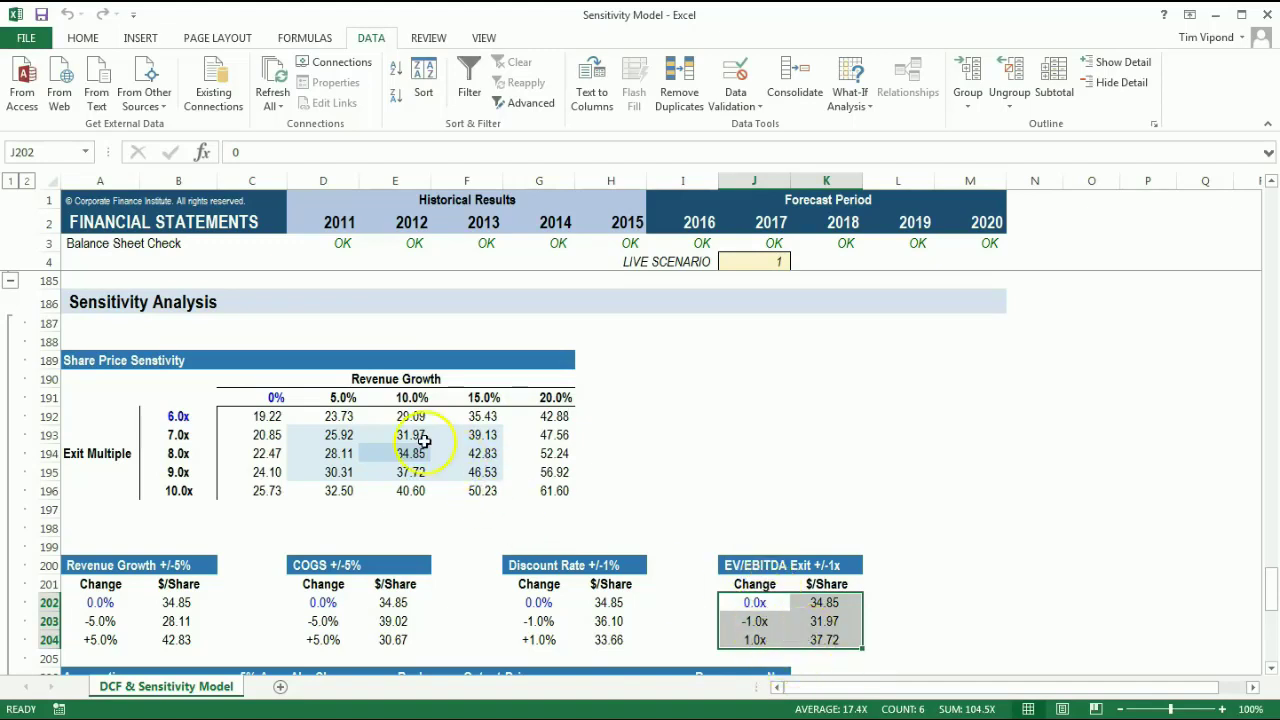
# Compare the EV/EBITDA Exit table's -1.0x and 1.0x share prices with the 7.0x and 9.0x cells at 10.0% revenue growth
pyautogui.click(404, 437)
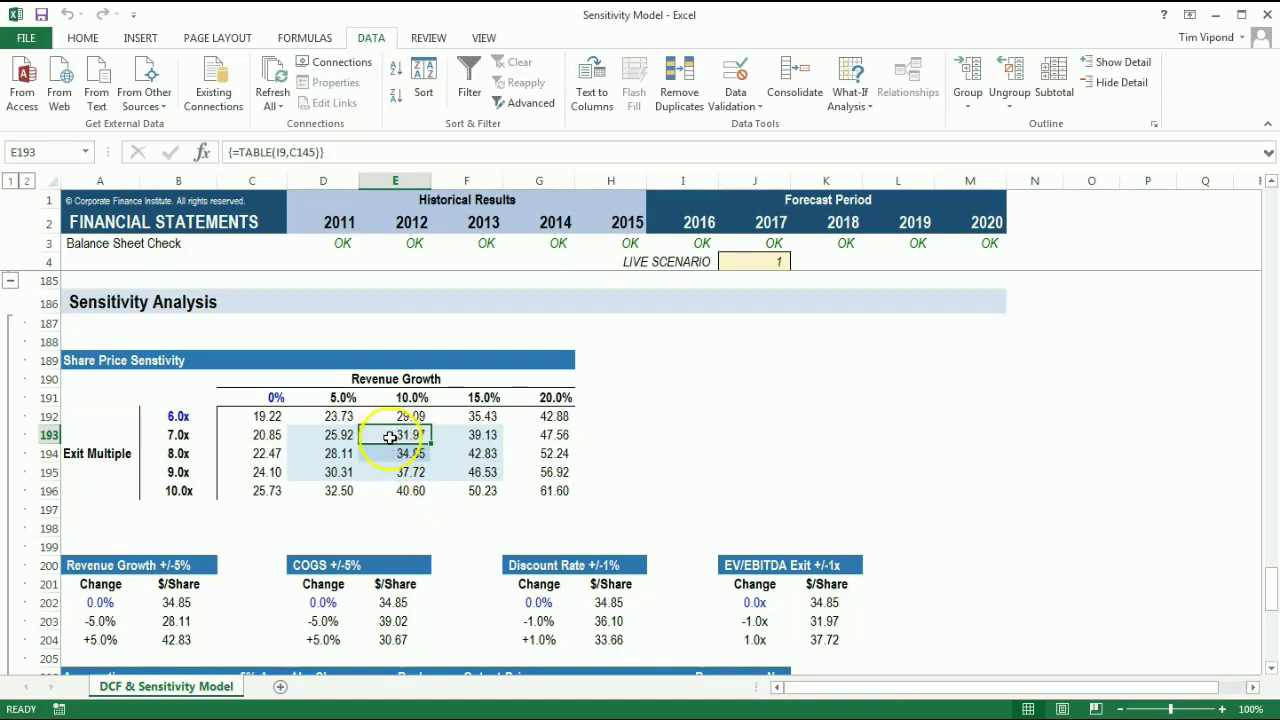
pyautogui.click(807, 621)
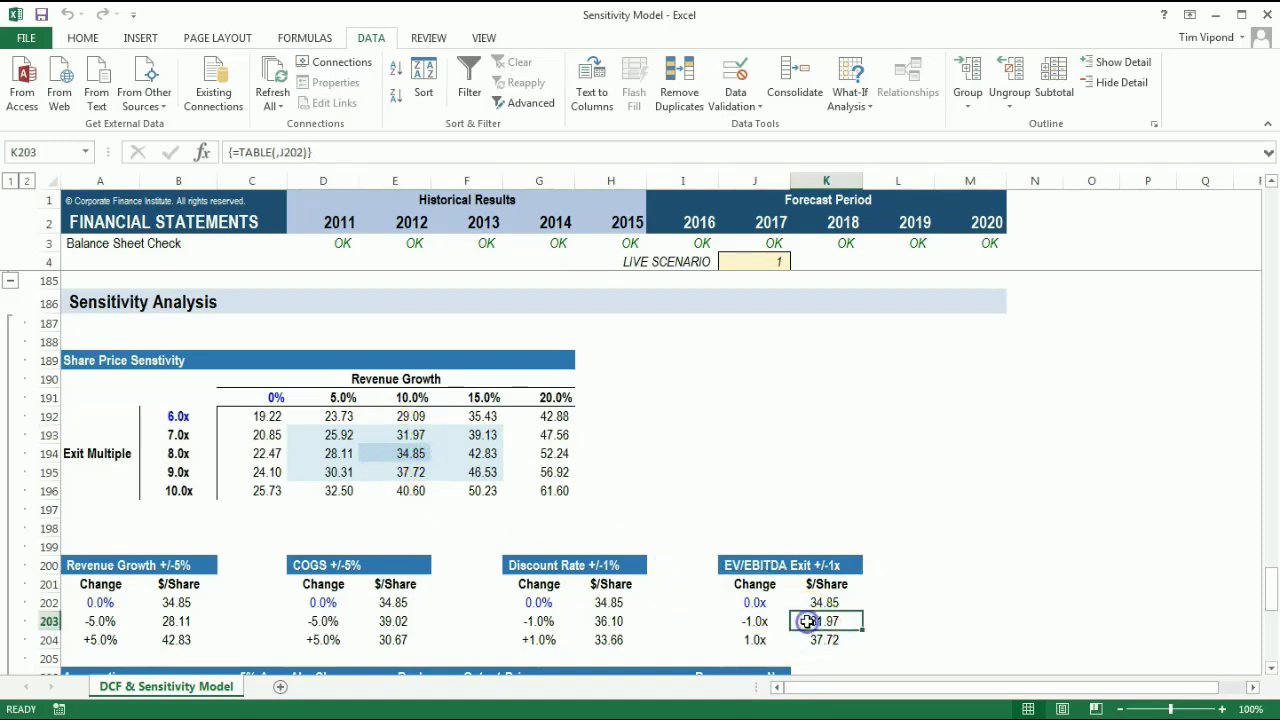
pyautogui.click(404, 474)
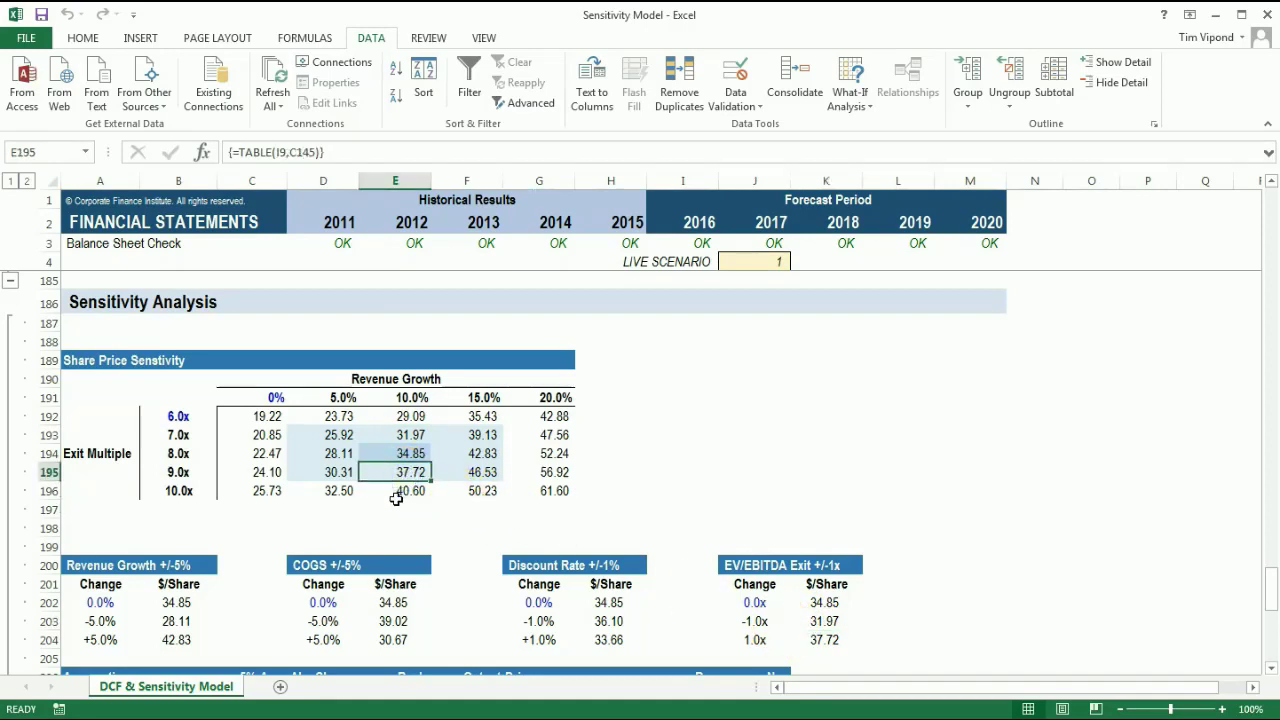
pyautogui.click(424, 484)
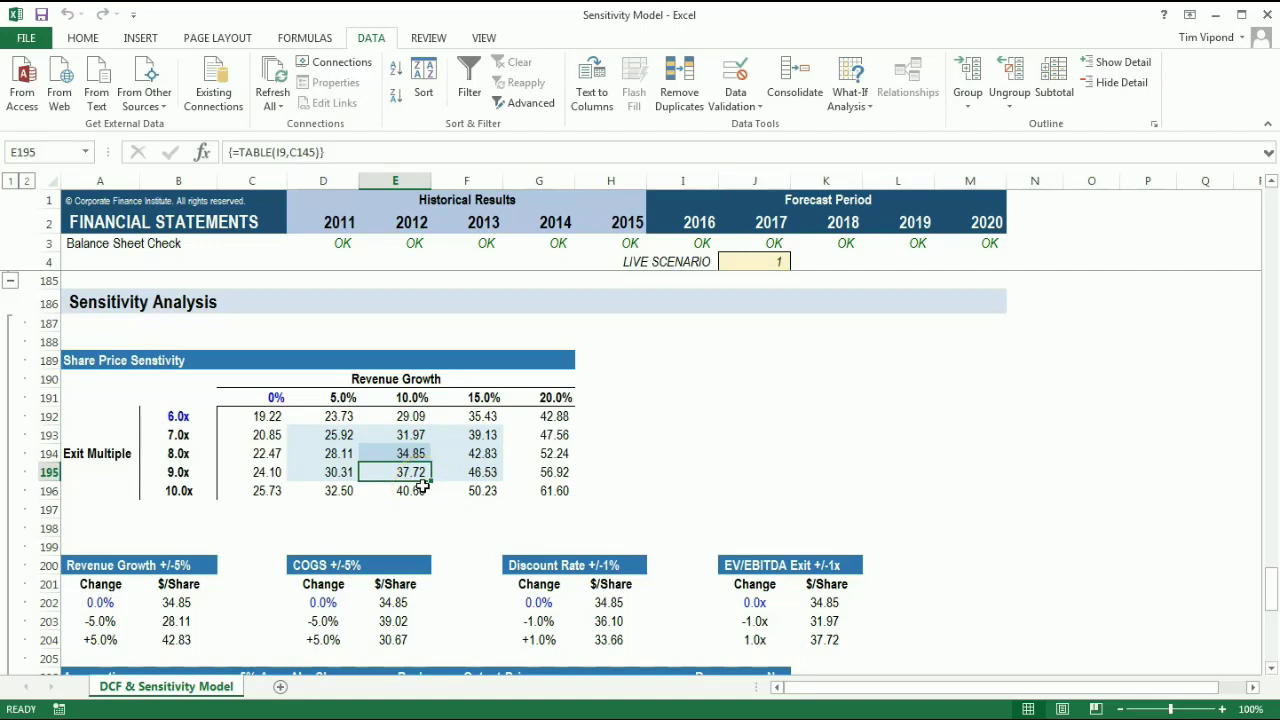
pyautogui.click(820, 641)
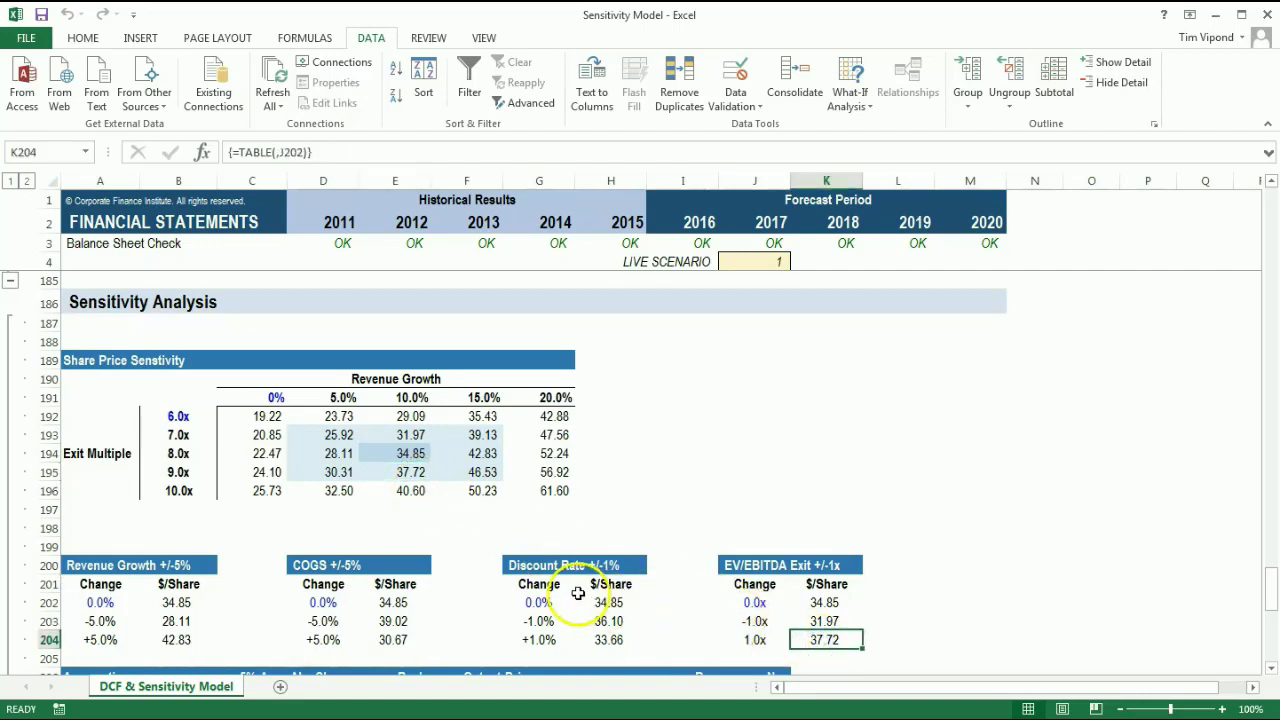